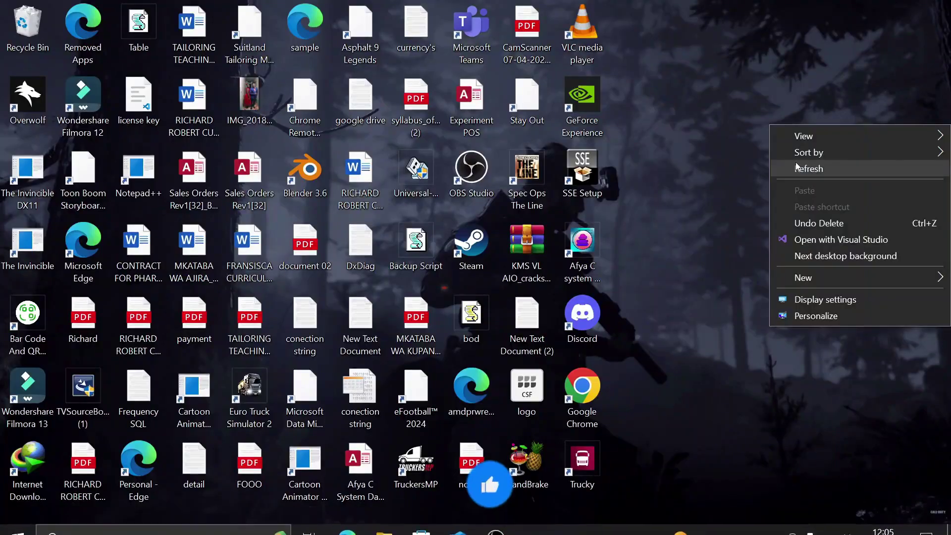
Step: Refresh the desktop several times from its context menu
click(793, 172)
right_click(658, 100)
click(693, 139)
right_click(688, 85)
click(711, 127)
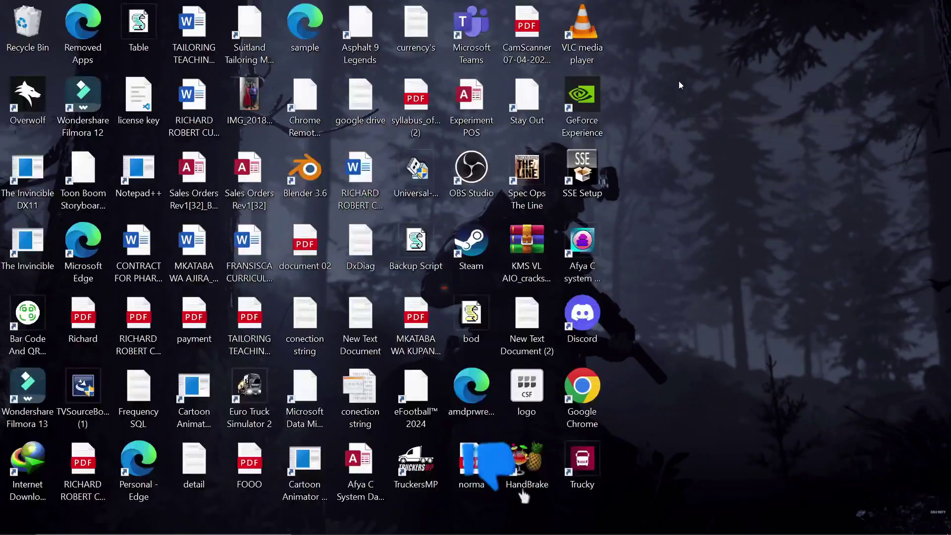
right_click(674, 67)
click(698, 117)
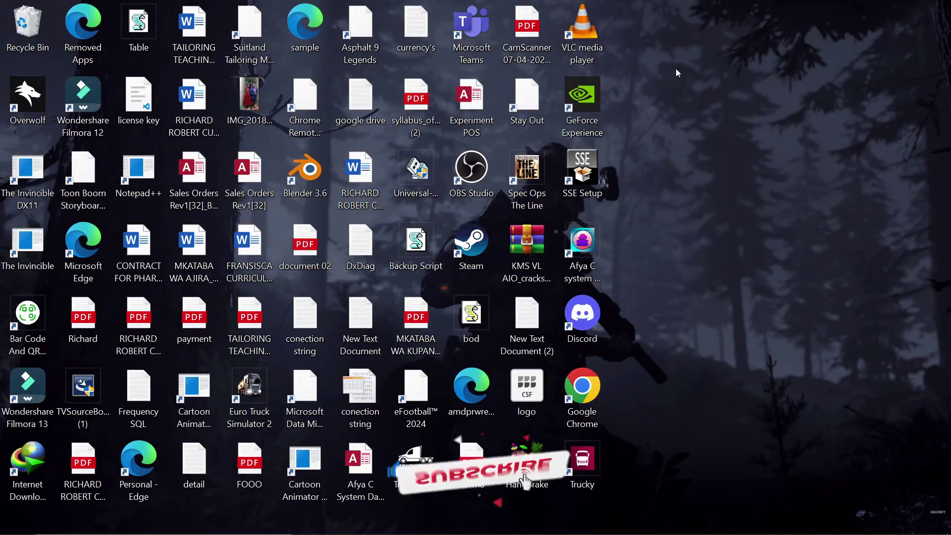
Step: Permanently empty the Recycle Bin, then refresh the desktop
right_click(26, 20)
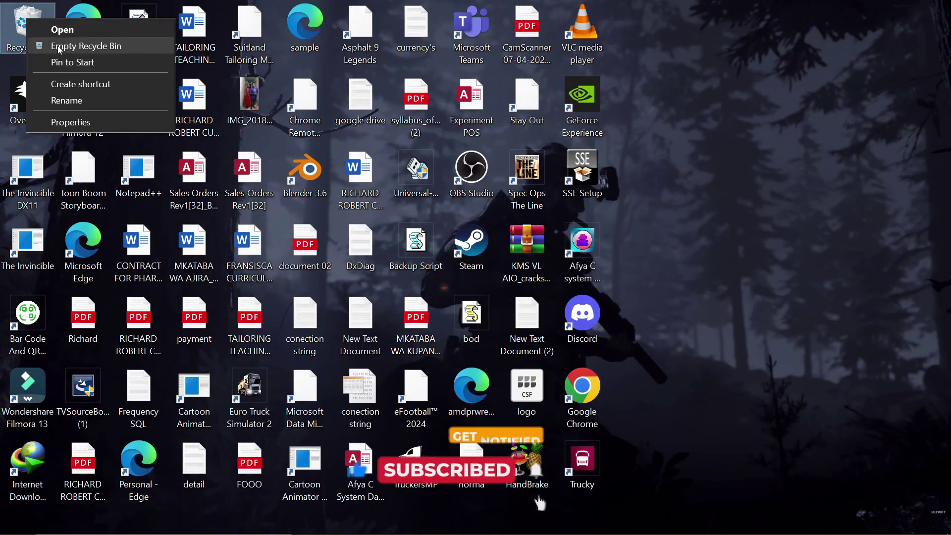
click(86, 45)
key(Return)
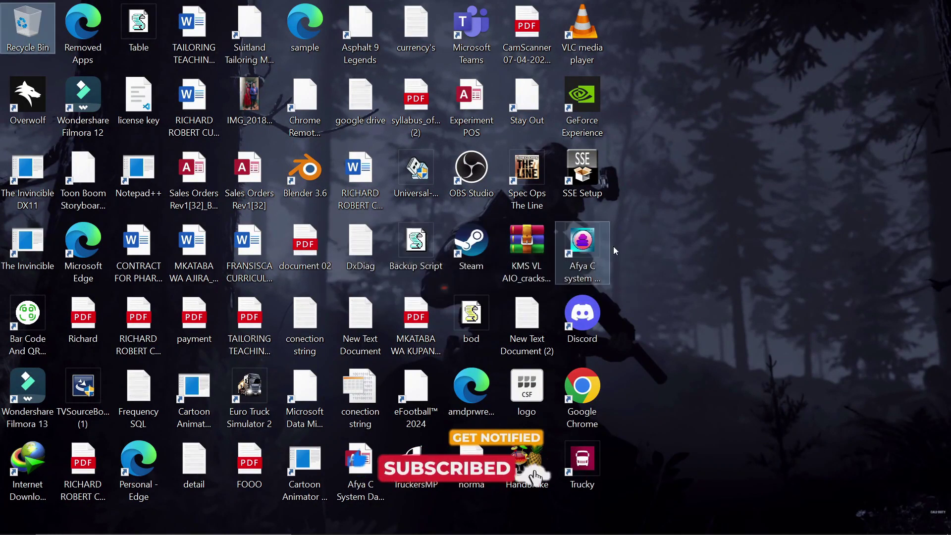
right_click(714, 87)
click(739, 130)
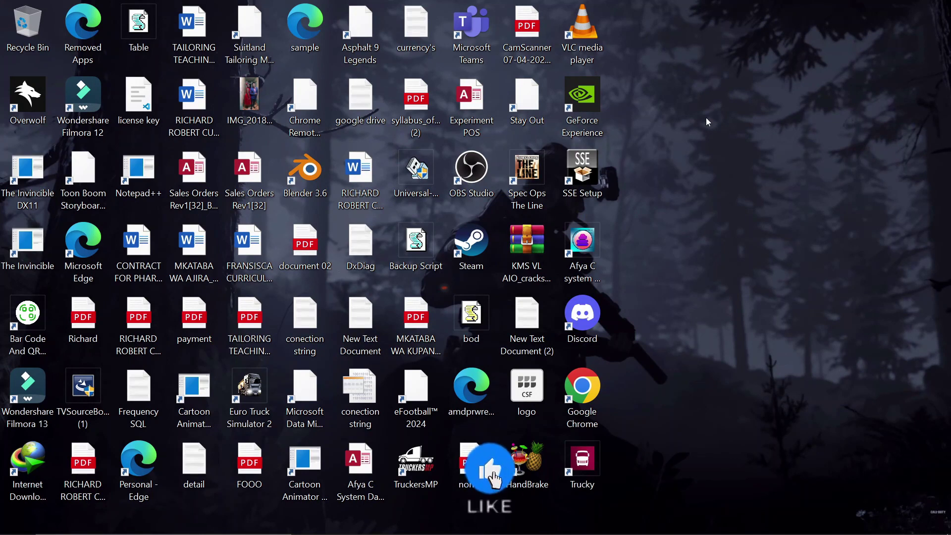
Step: Launch the QR Code and Bar Code Generator, move to the next product record, and dismiss the download error
double_click(36, 353)
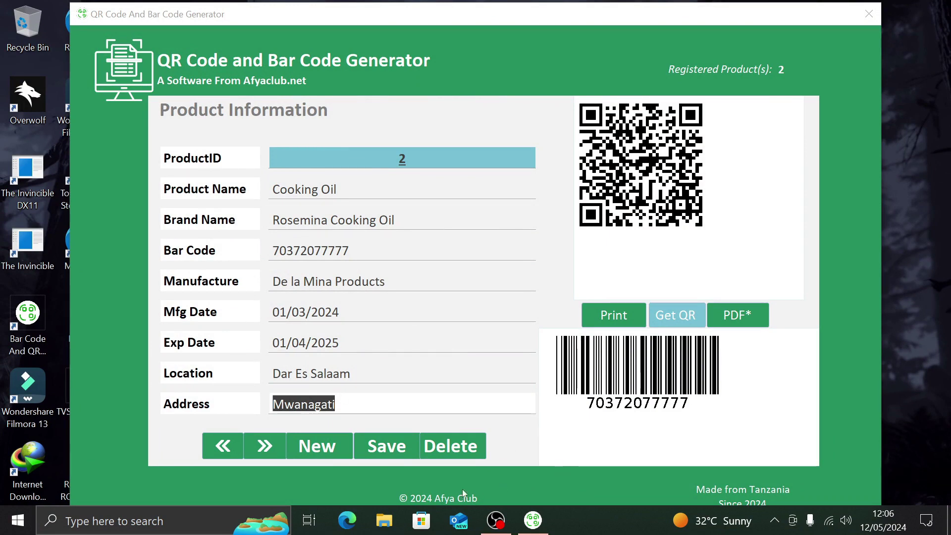
click(276, 443)
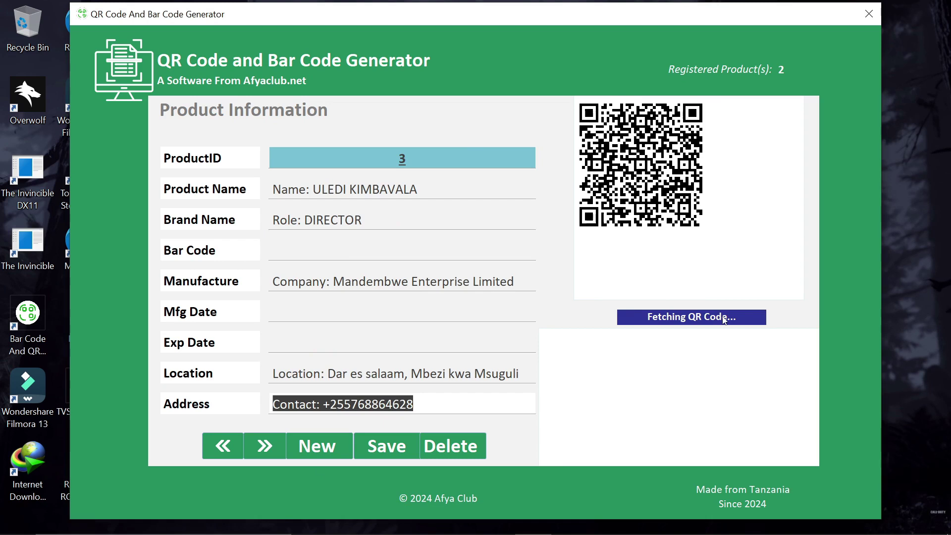
key(BackSpace)
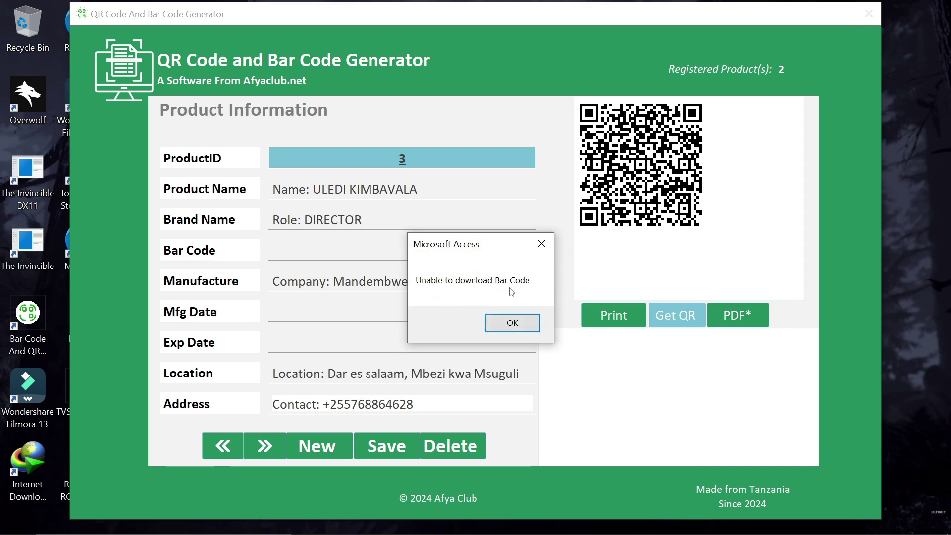
click(514, 323)
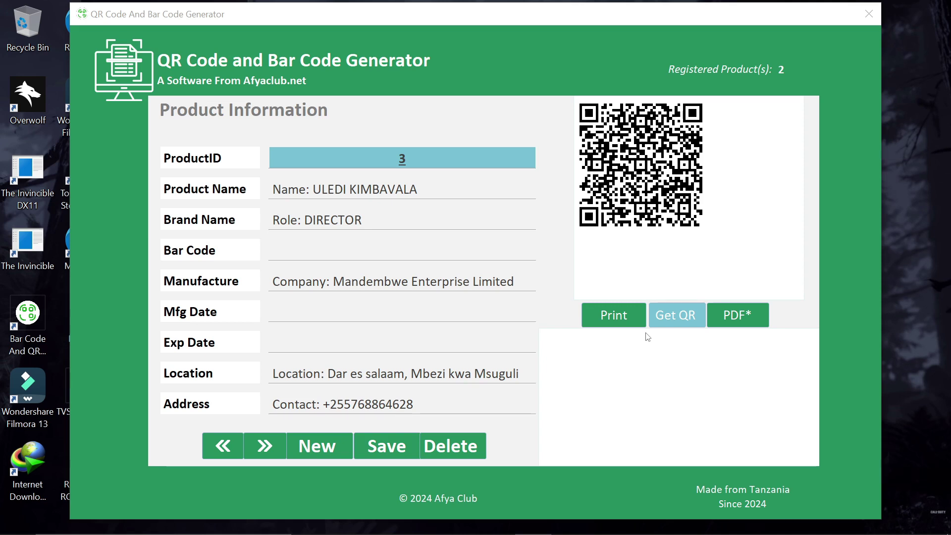
Step: Close the generator, refresh the desktop, and start a blank database in Microsoft Access
click(869, 13)
right_click(723, 44)
click(738, 87)
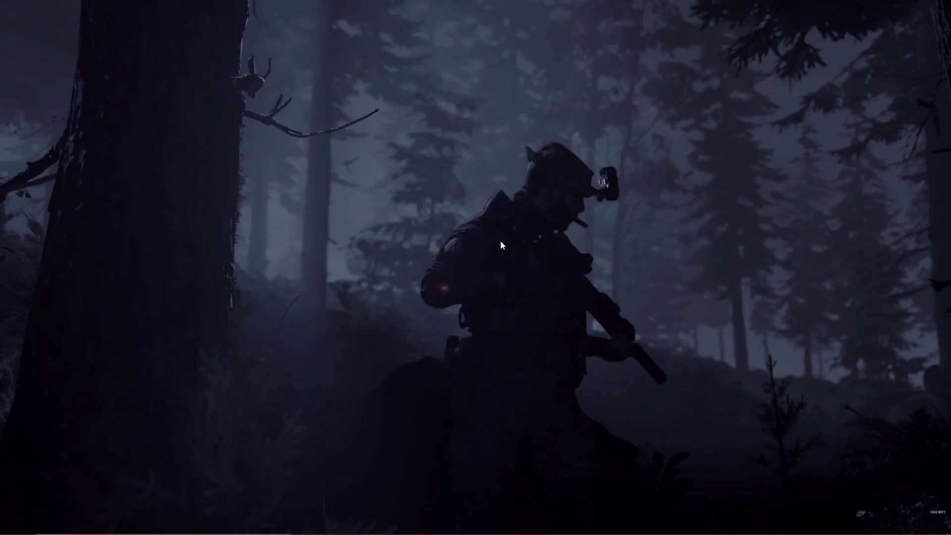
click(19, 520)
click(79, 261)
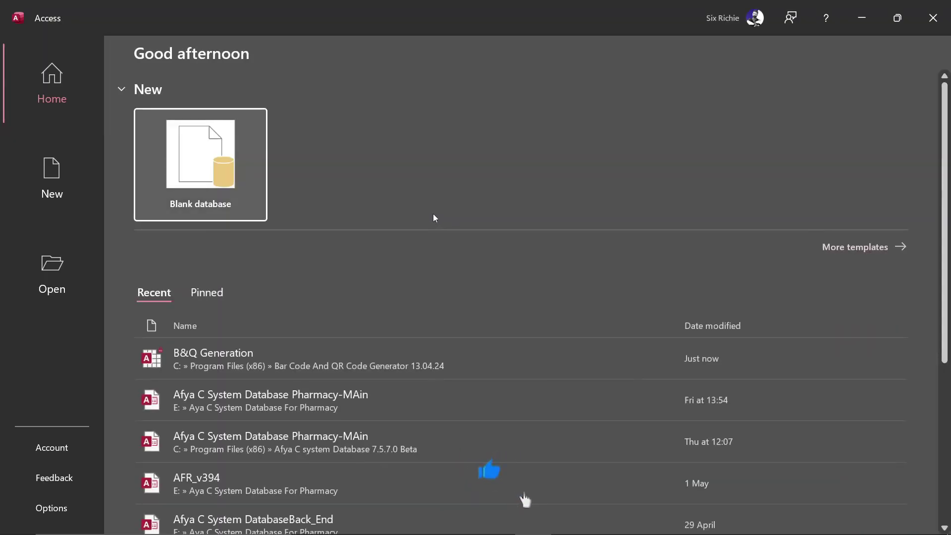
click(218, 160)
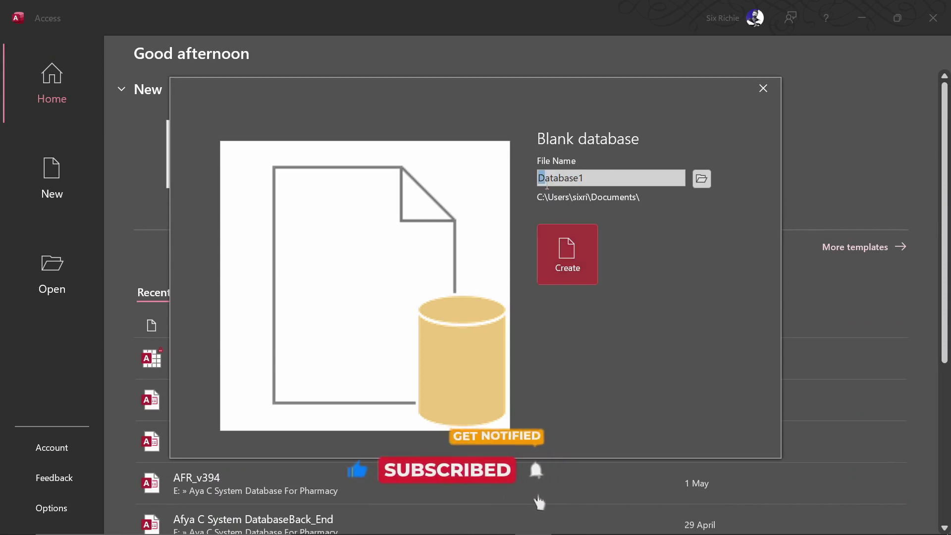
Step: Create the blank database 'Qr Code And Bar Code Generator' in the E:\apps folder
text(Qr Code)
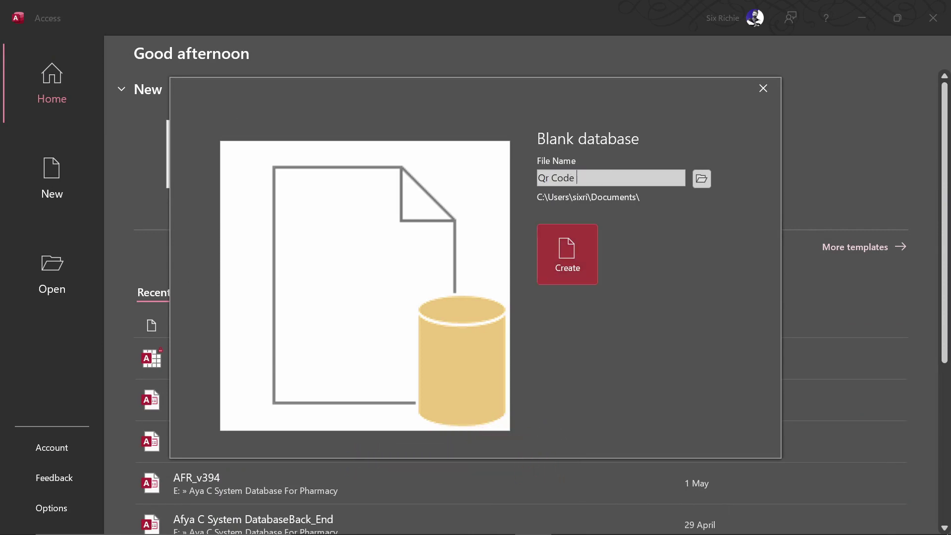
text( And BV)
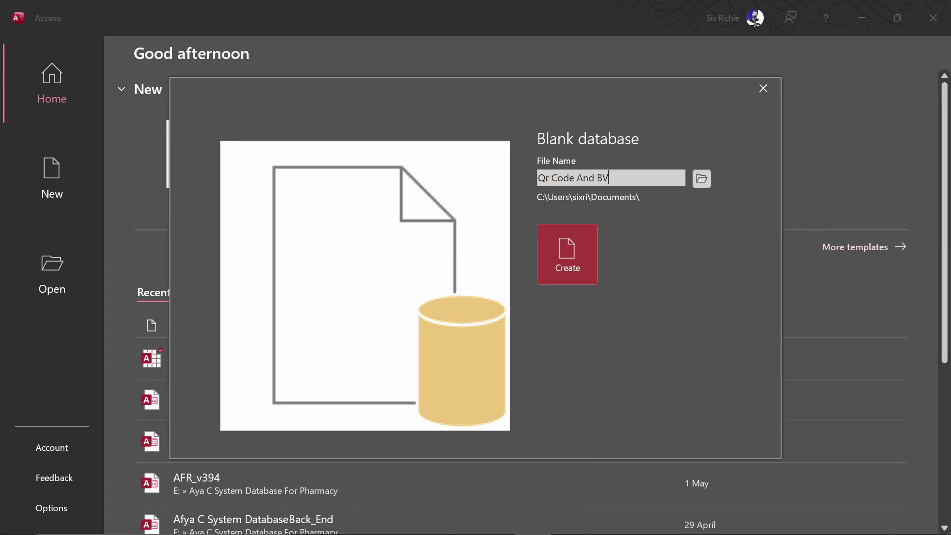
key(BackSpace)
text(ar Code Generator)
click(703, 180)
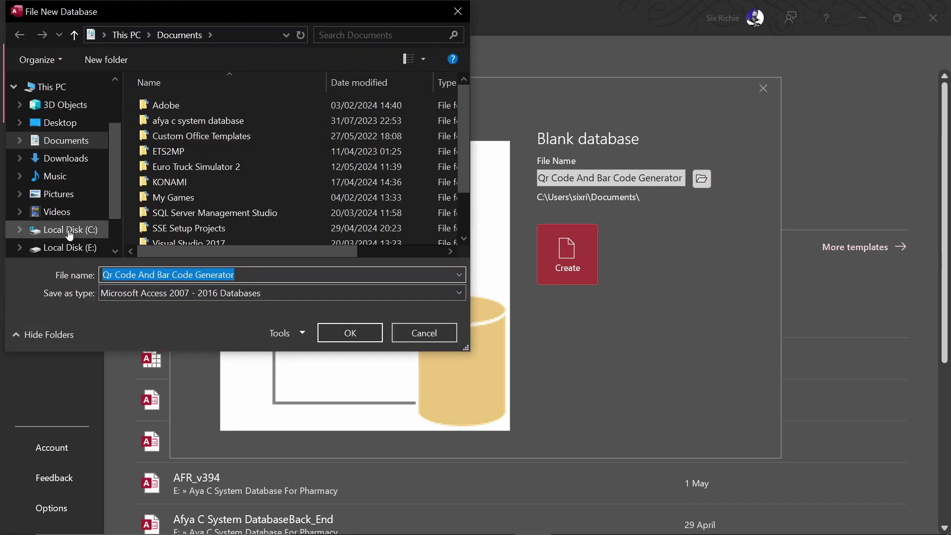
click(86, 246)
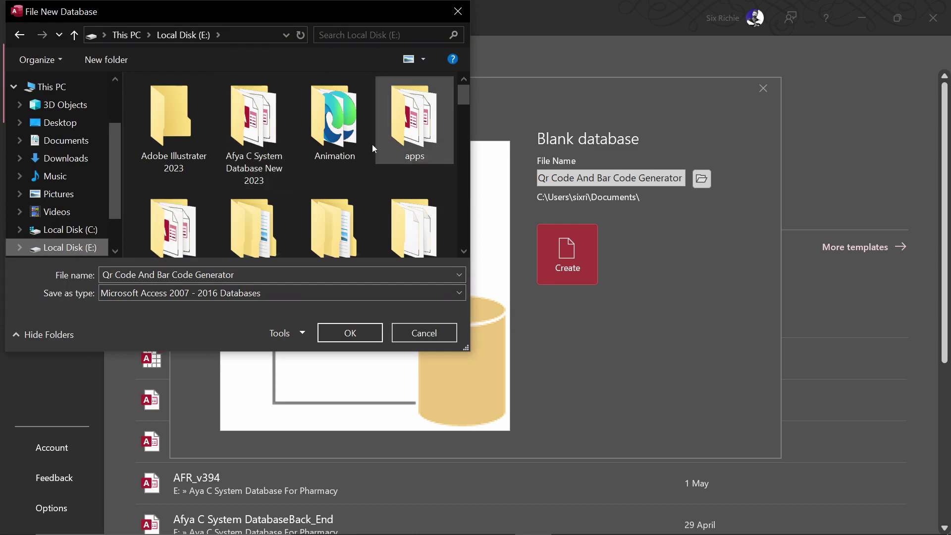
scroll(347, 139, down, 1)
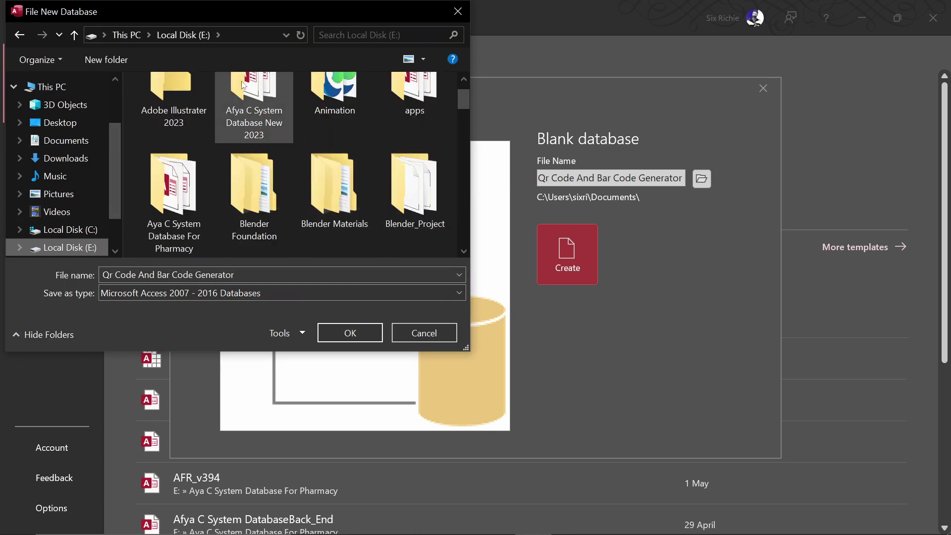
double_click(414, 94)
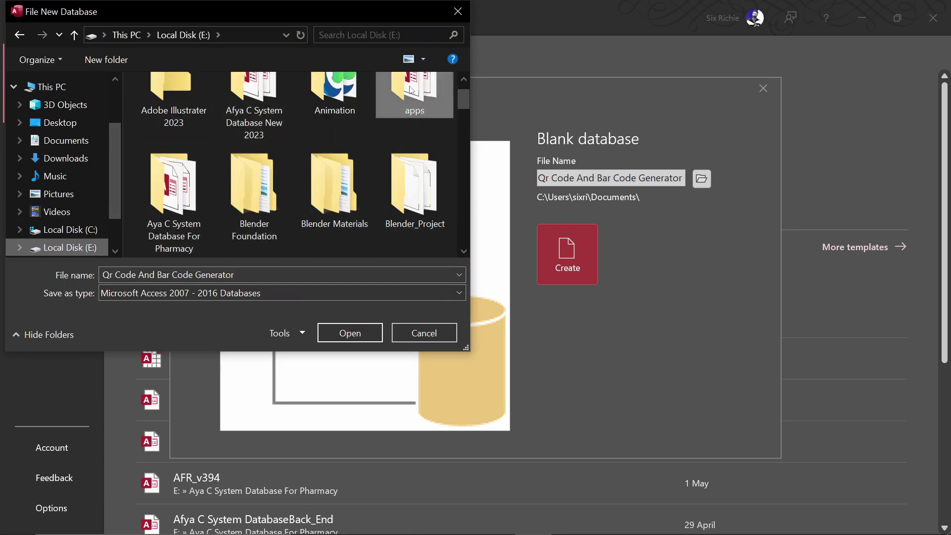
click(351, 332)
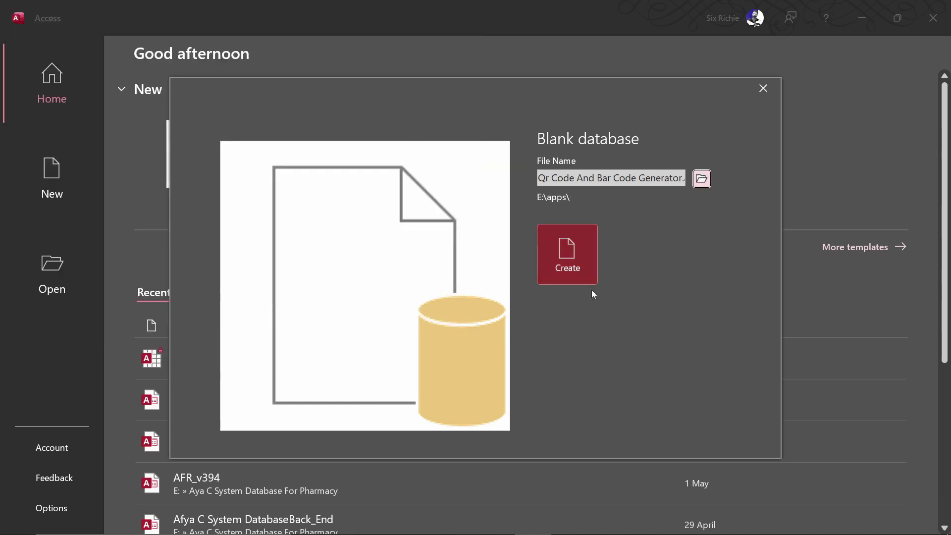
click(584, 278)
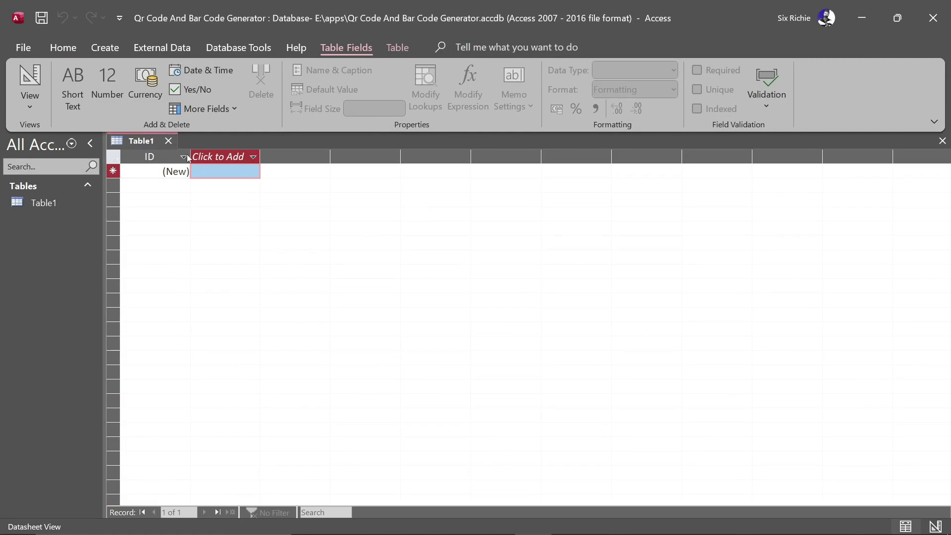
Step: Close the default Table1 without saving, widen the navigation pane, and begin a new table design
click(168, 141)
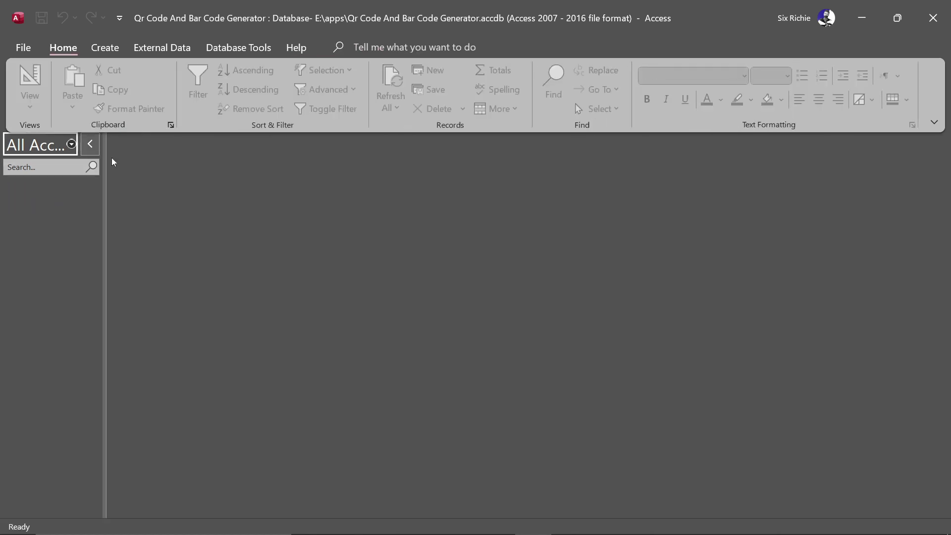
click(105, 47)
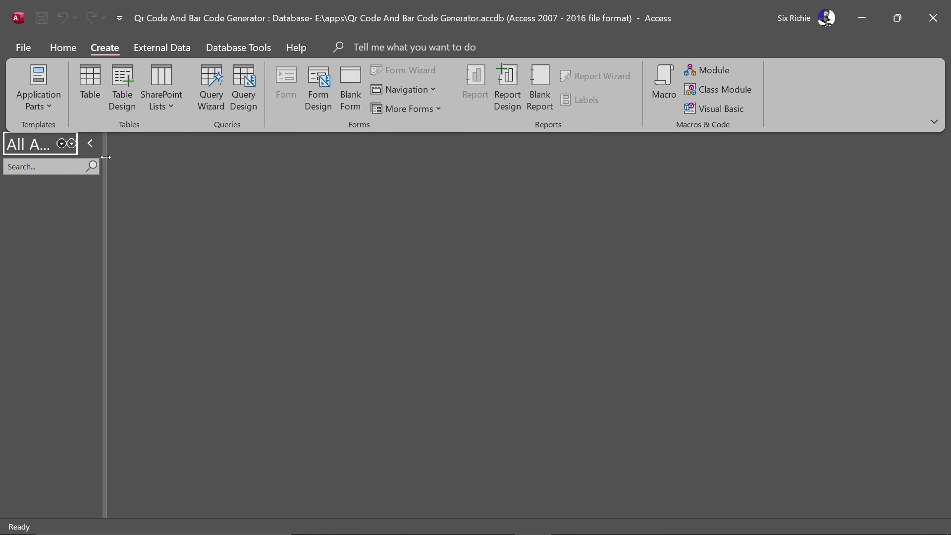
drag(105, 143, 117, 143)
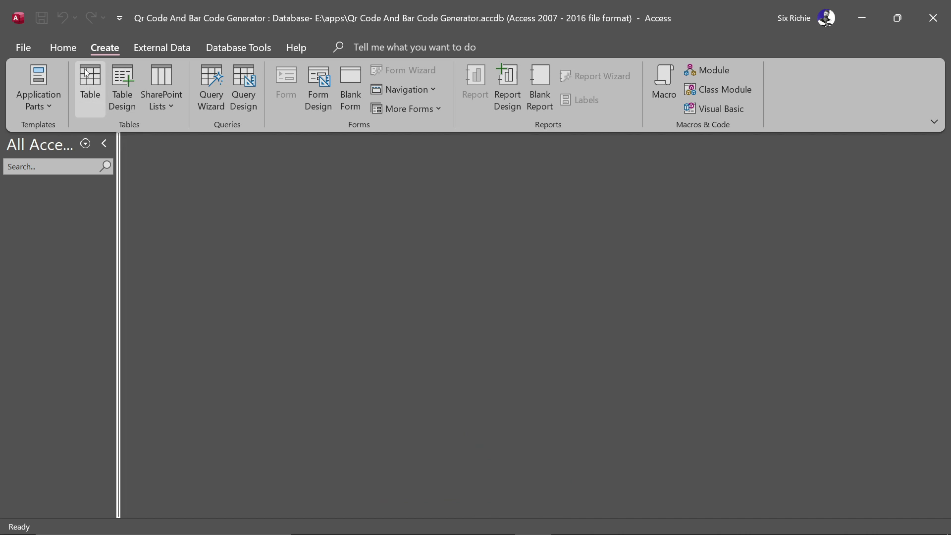
click(121, 89)
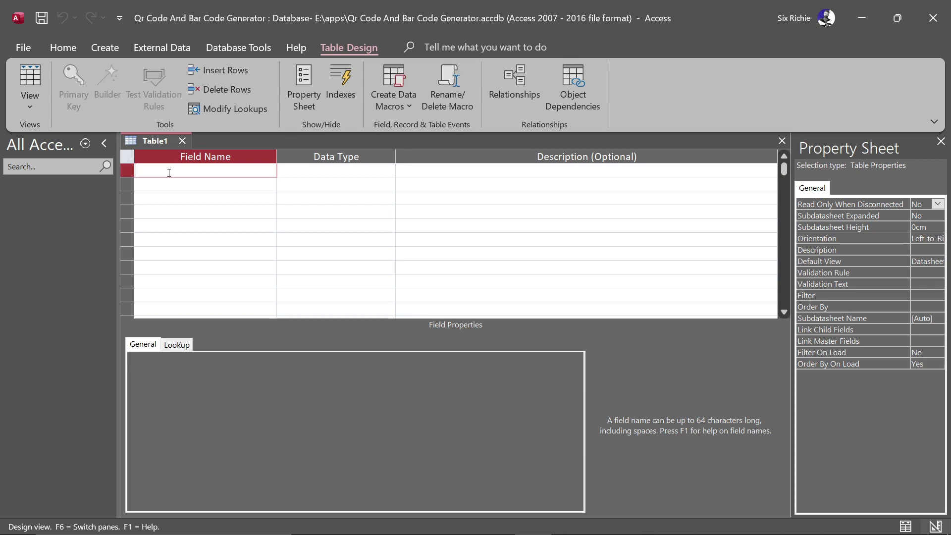
Step: Add ProductID (AutoNumber), ProductName and BrandName (Short Text), and BarCode (Number) fields
text(Product)
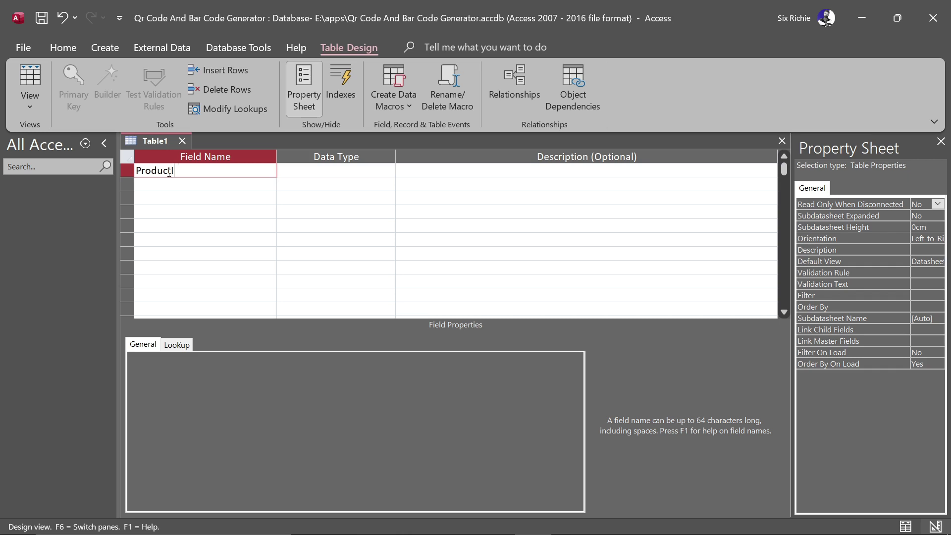
key(Tab)
text(a)
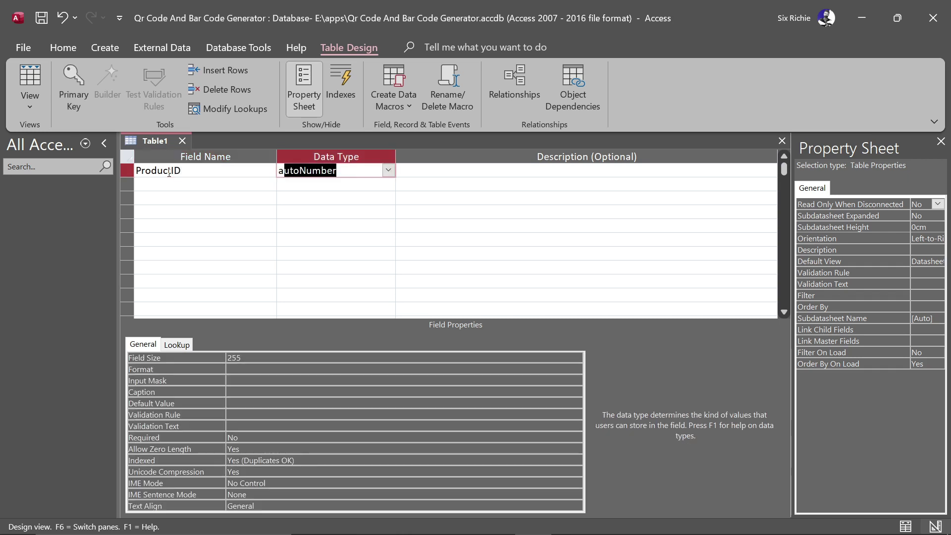
key(Tab)
key(Tab)
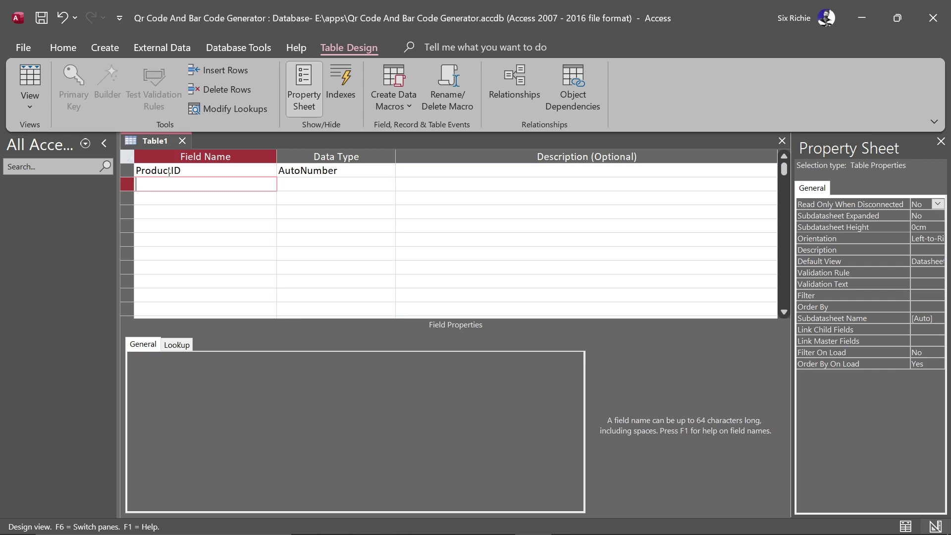
text(ProductName)
key(Tab)
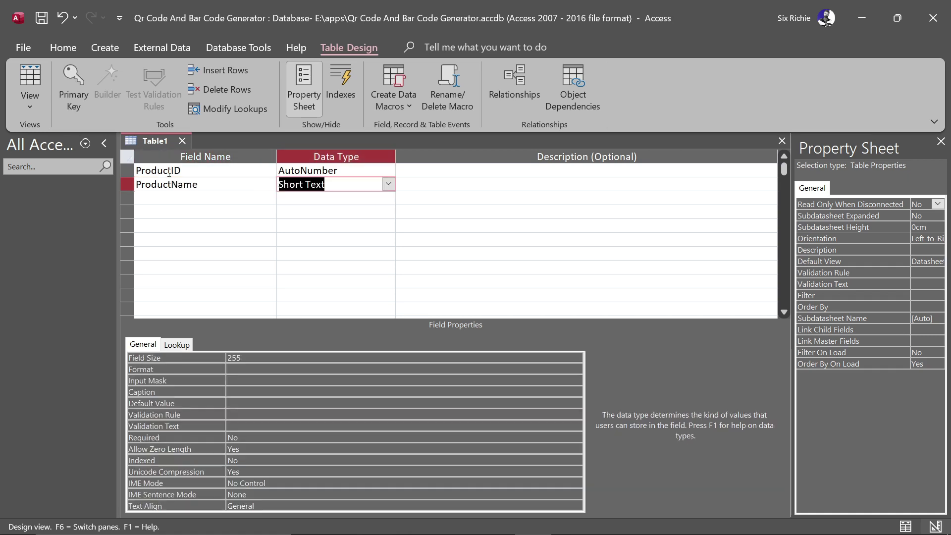
key(Tab)
key(Tab)
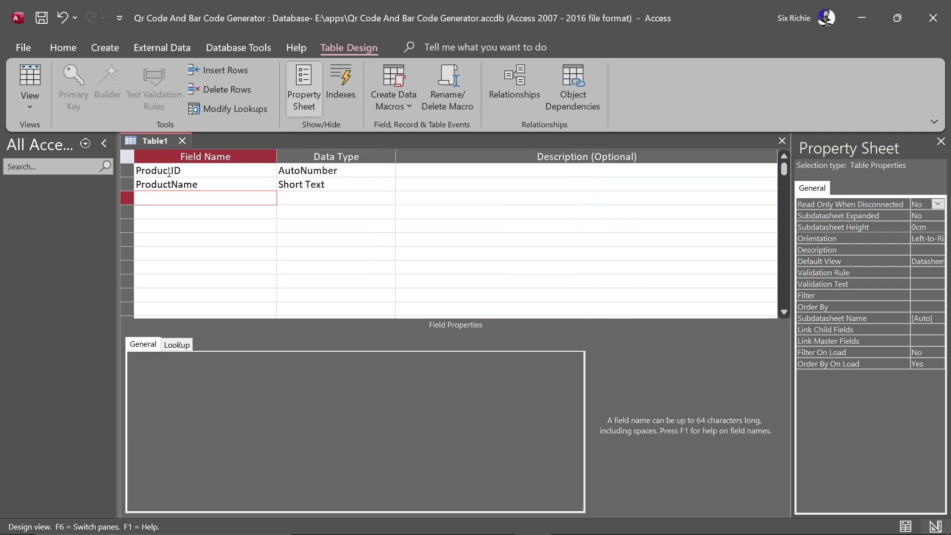
text(BrandName)
key(Tab)
key(Tab)
key(Tab)
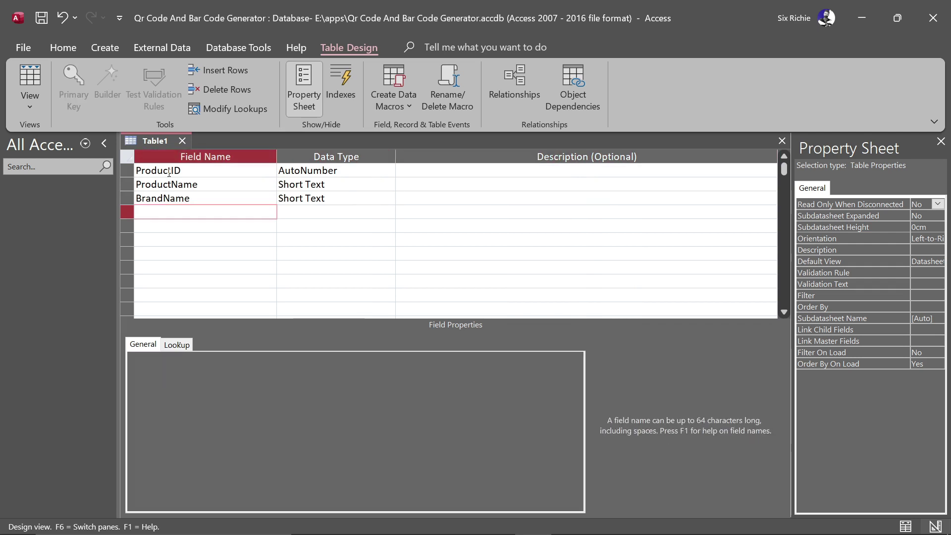
text(BarCode)
key(Tab)
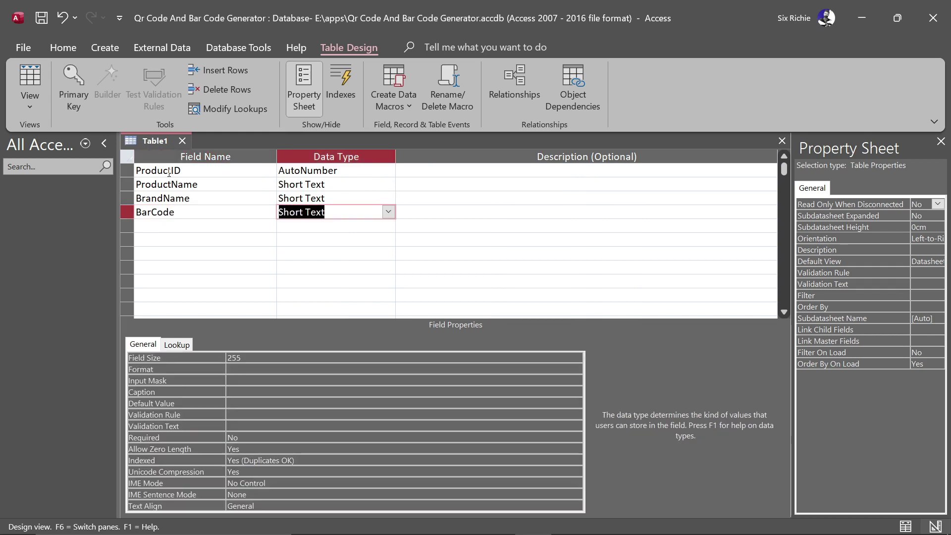
text(n)
key(Tab)
key(Tab)
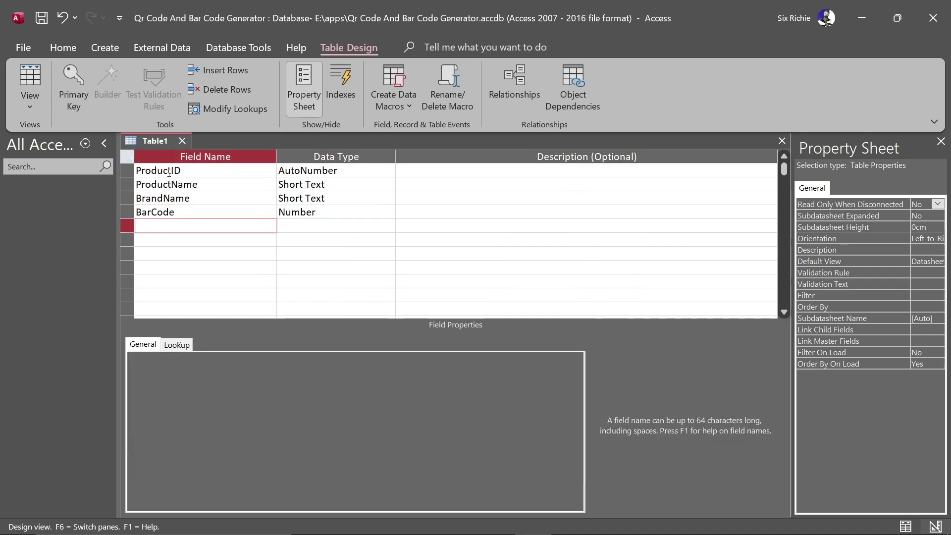
Step: Add a Manufacture Short Text field plus MfgDate and ExpDate as Date/Time fields
text(Manufact)
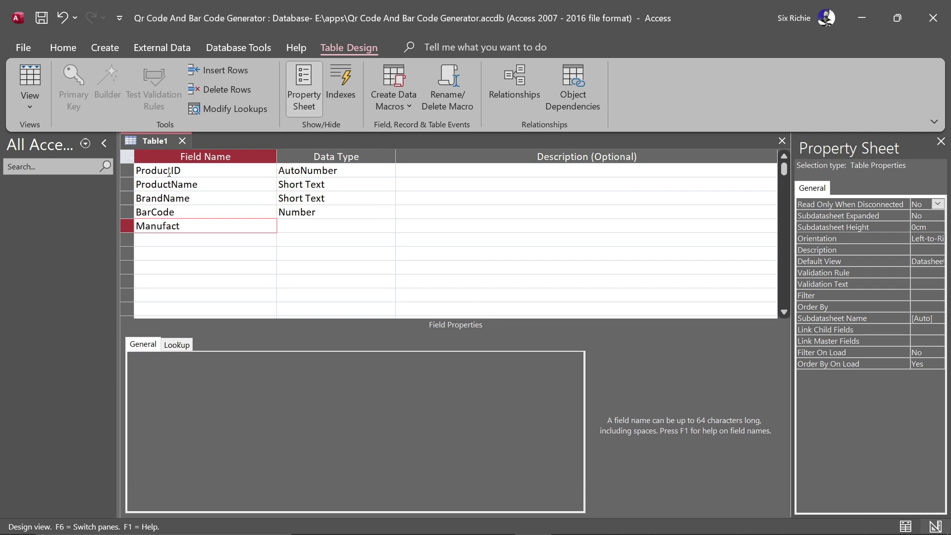
key(Tab)
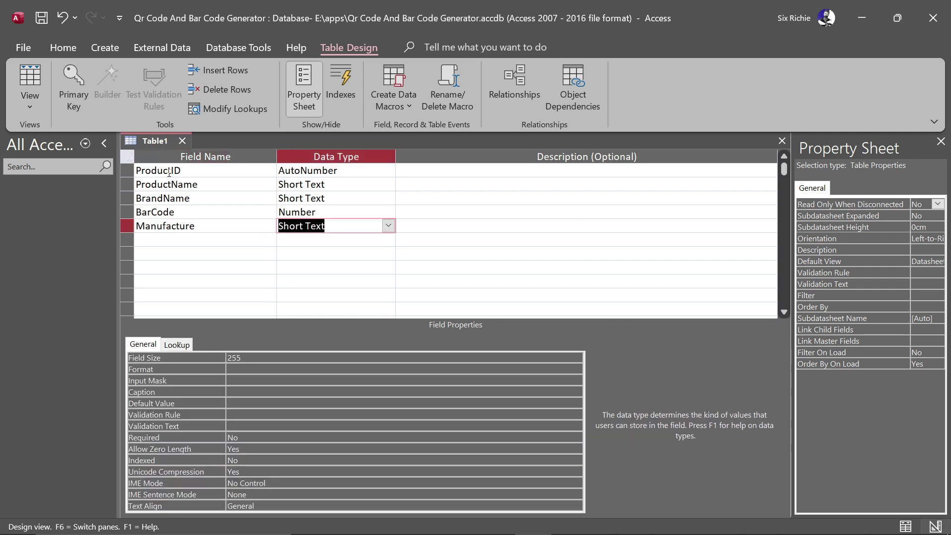
key(Tab)
key(Tab)
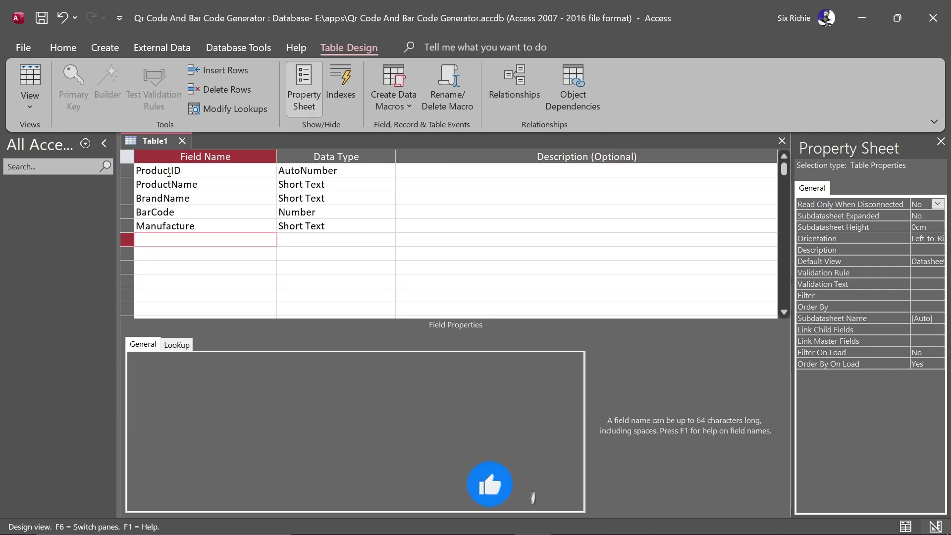
text(Mfg)
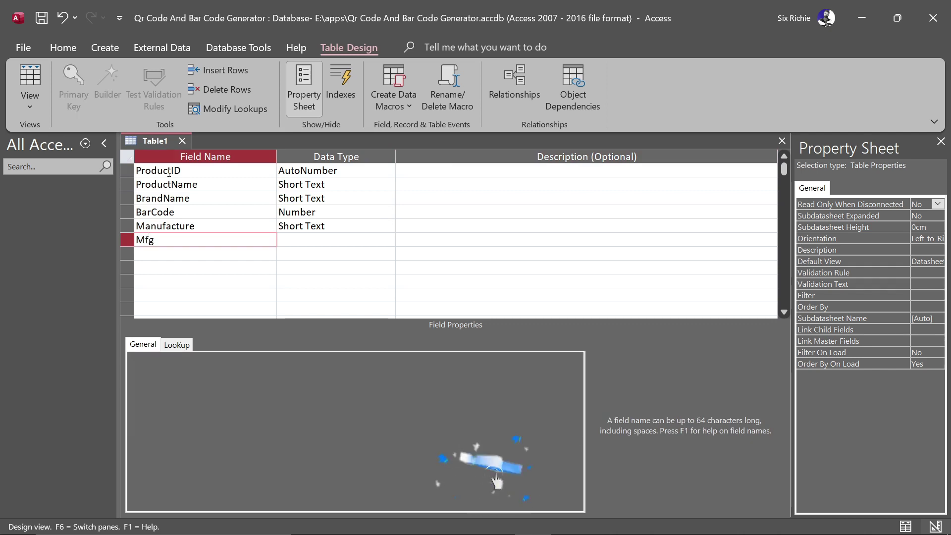
text(Date)
key(Tab)
text(Date/Time)
key(Tab)
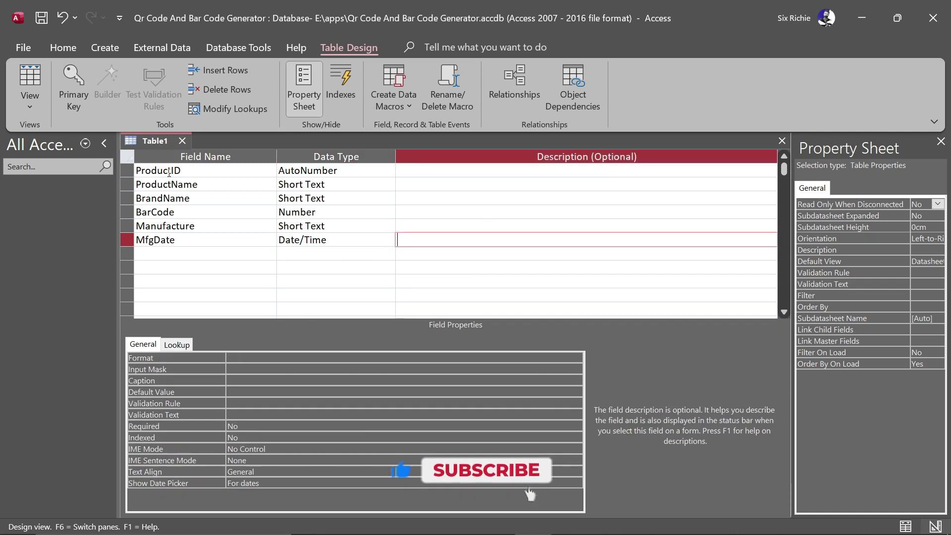
key(Tab)
text(ExpDate)
key(Tab)
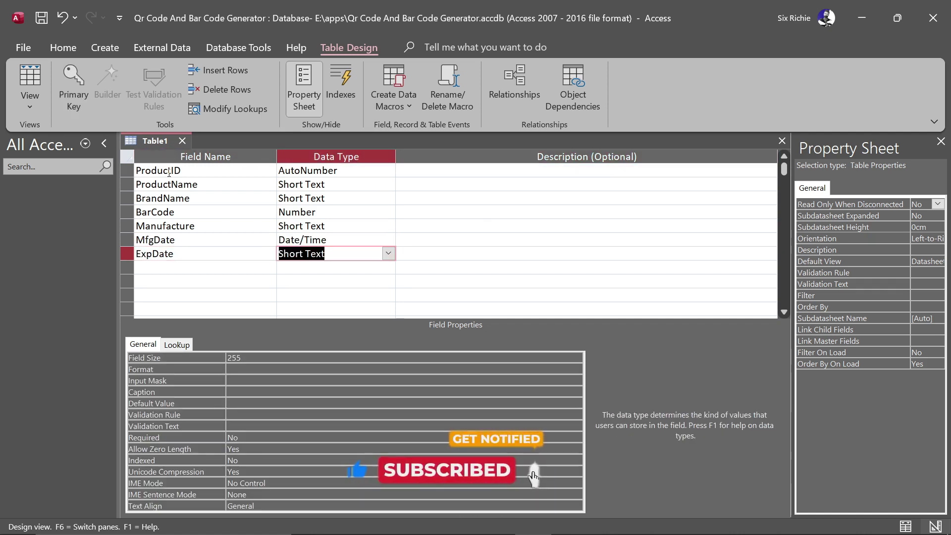
text(Date/Time)
key(Tab)
key(Tab)
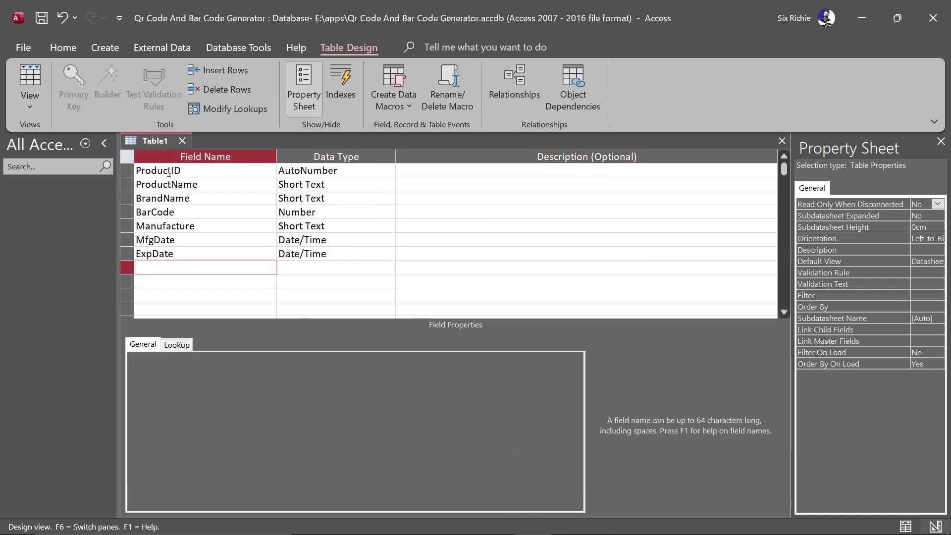
Step: Add Location and Address as Short Text fields
text(Location)
key(Tab)
key(Tab)
key(Tab)
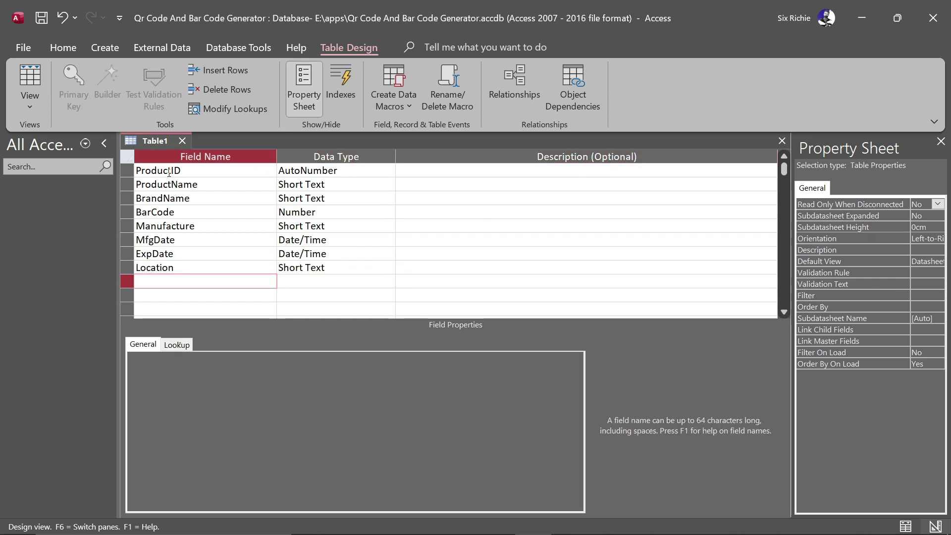
text(Address)
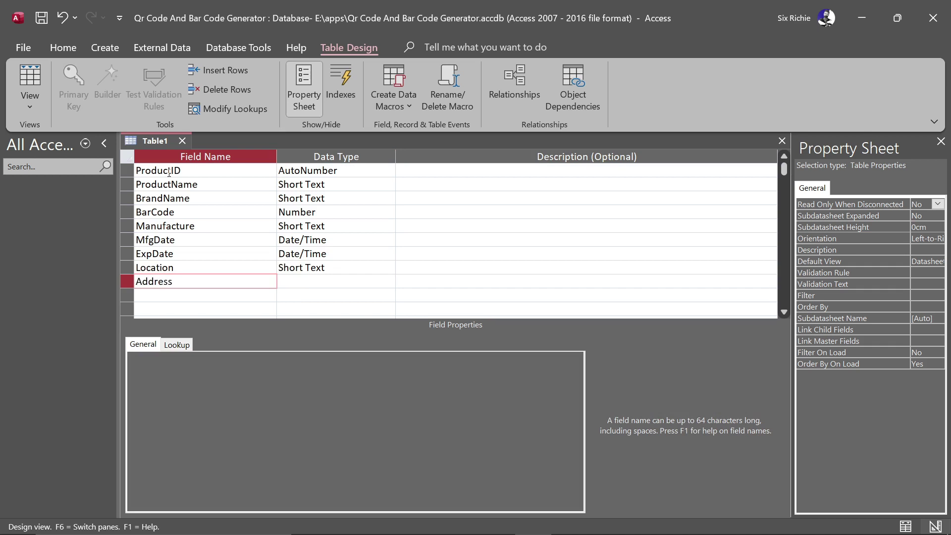
key(Tab)
key(Tab)
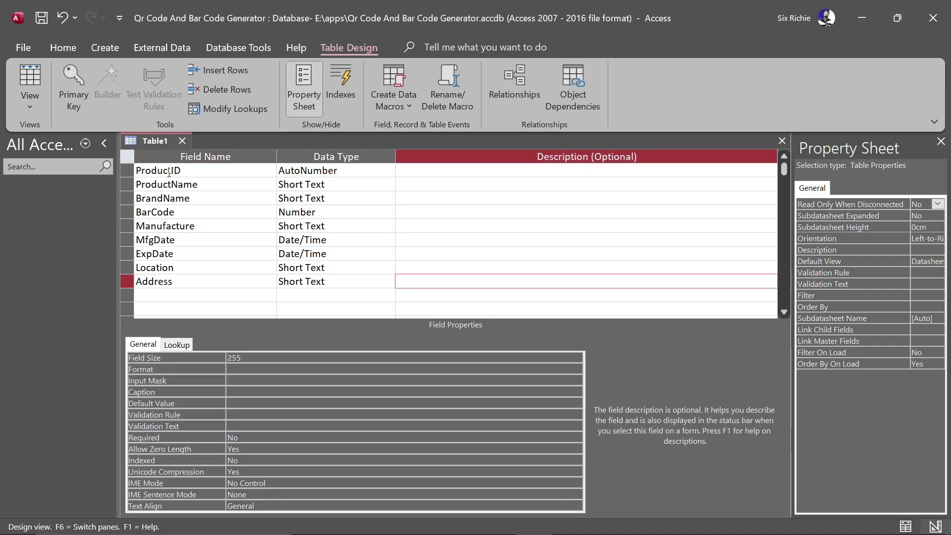
Step: Save the table as ProductT with an Access-added primary key, then close its design
right_click(152, 141)
click(174, 145)
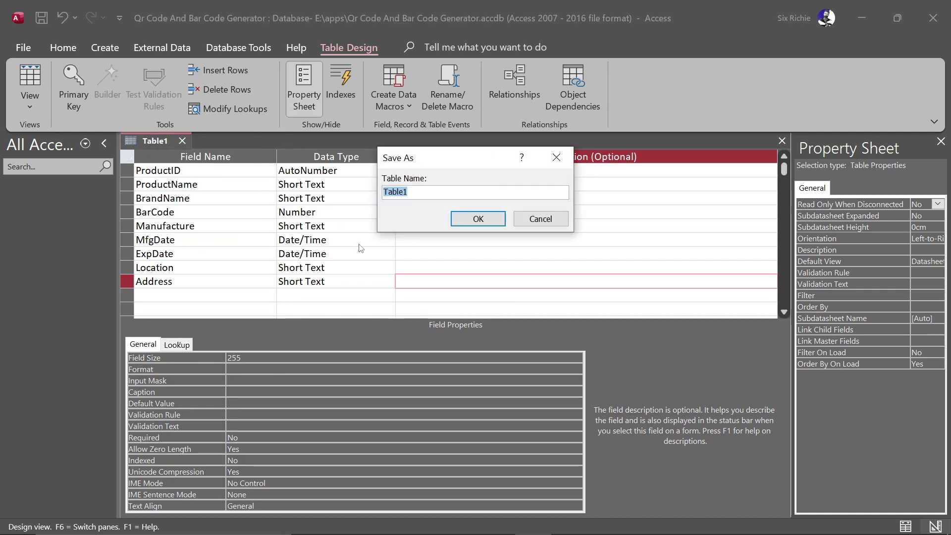
text(ProductT)
key(Return)
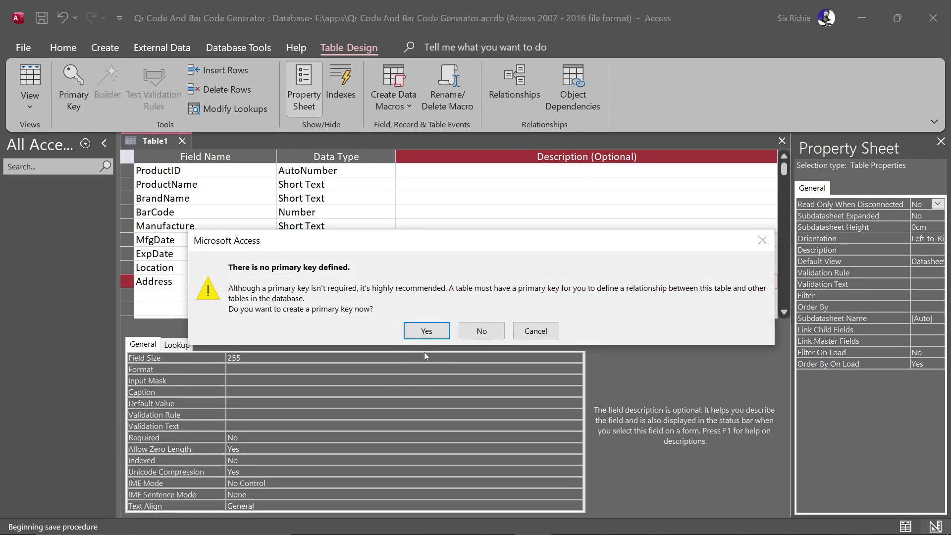
click(427, 330)
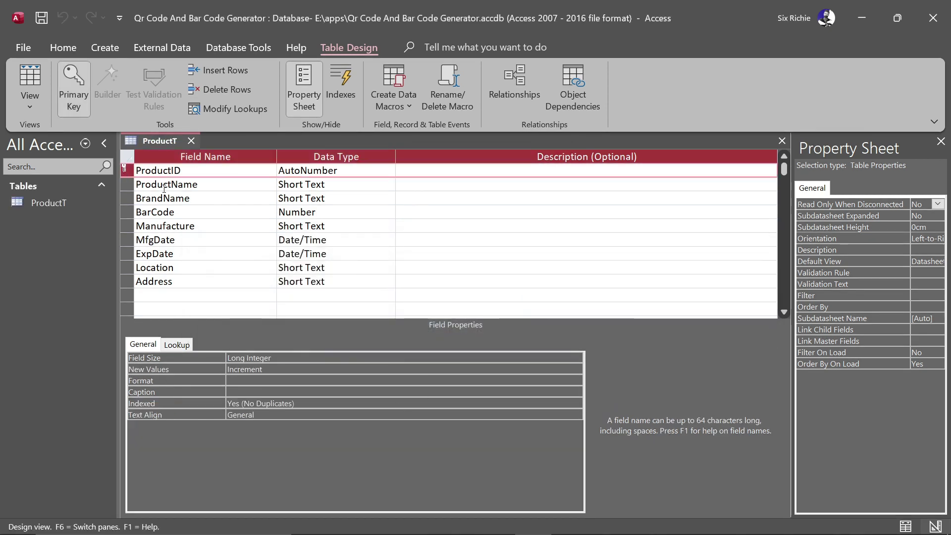
right_click(156, 144)
click(181, 157)
click(190, 141)
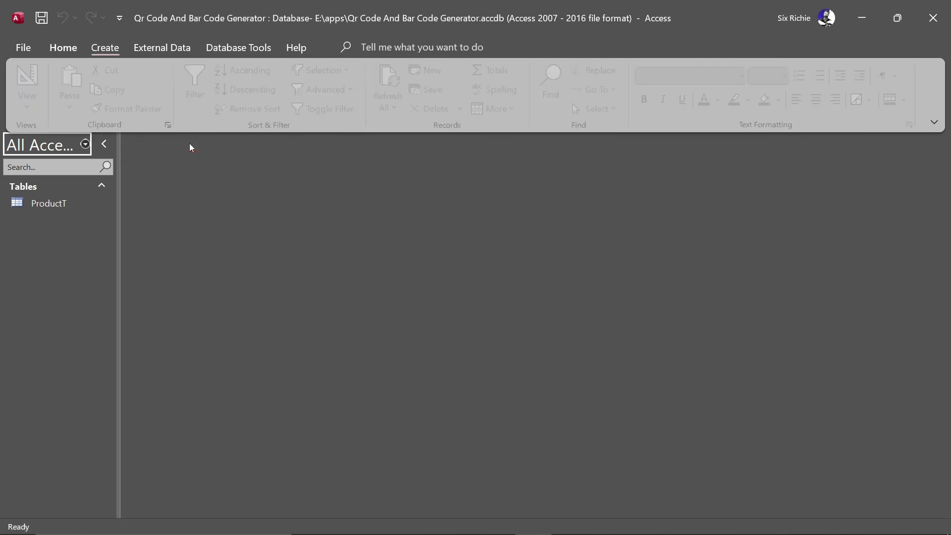
Step: Open ProductT, auto-fit the ProductName and BrandName columns, then save and close it
double_click(64, 204)
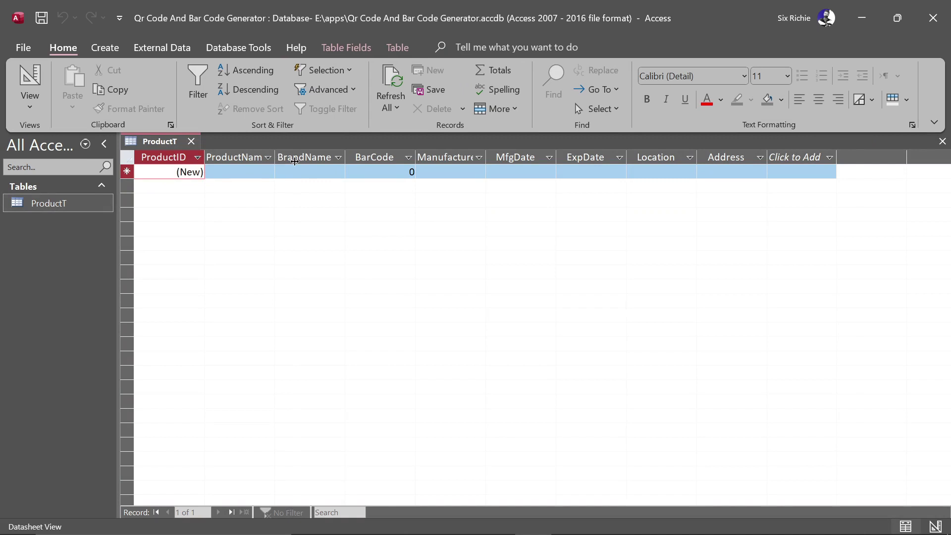
double_click(275, 158)
double_click(363, 157)
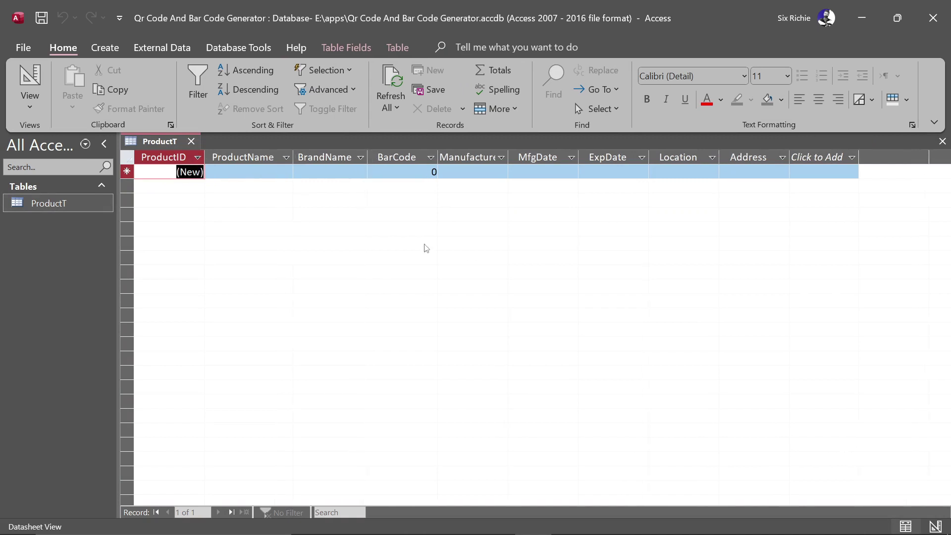
right_click(168, 143)
click(198, 149)
click(191, 142)
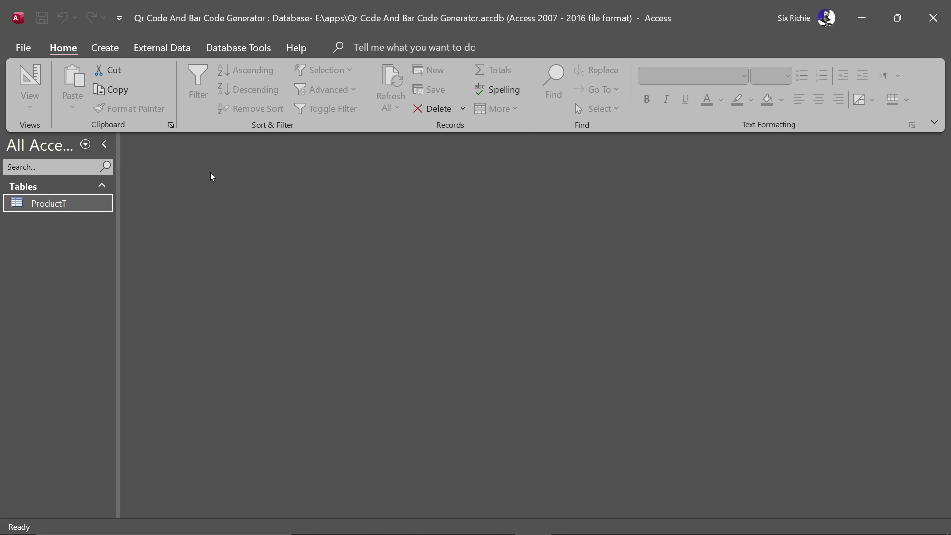
click(105, 47)
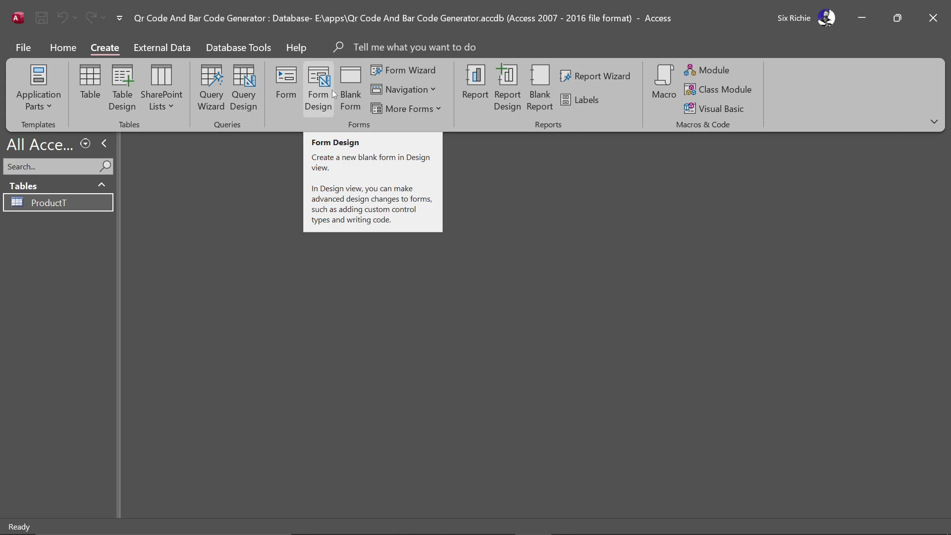
Step: Create a blank Form1 in Design View, enlarge its Detail area, and show its Property Sheet
click(355, 86)
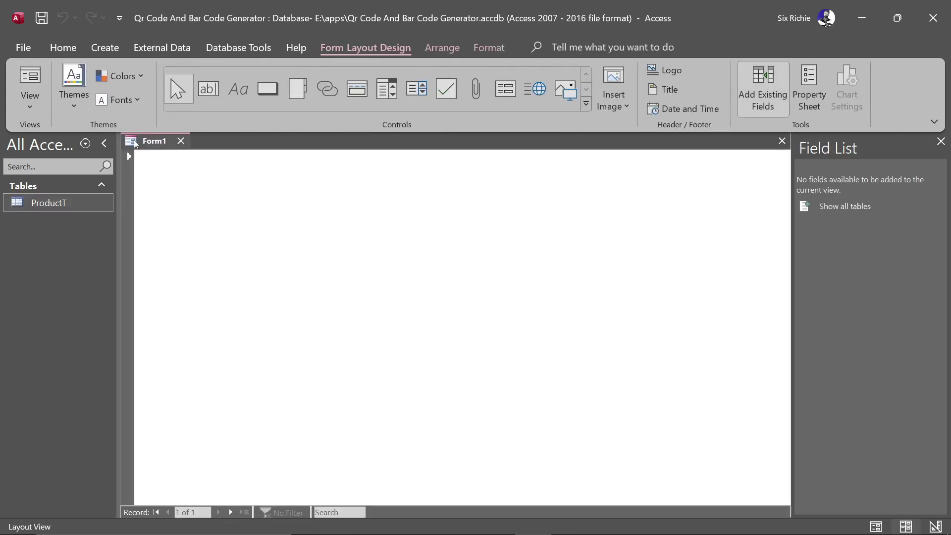
right_click(152, 141)
click(200, 264)
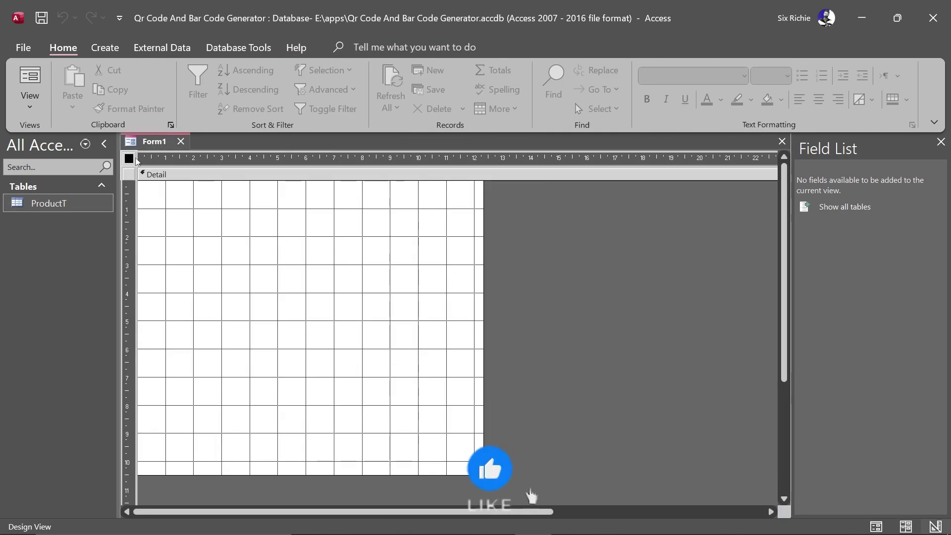
scroll(480, 261, right, 2)
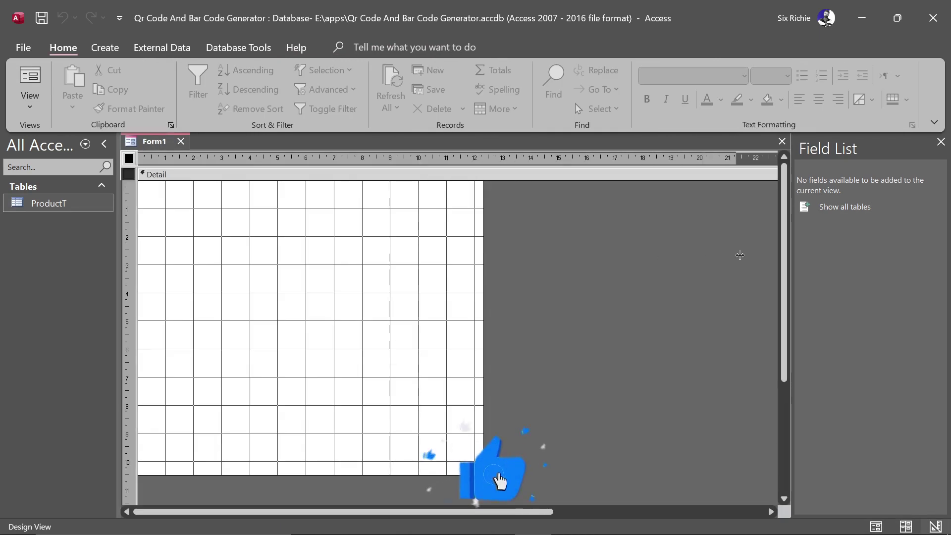
drag(775, 251, 774, 250)
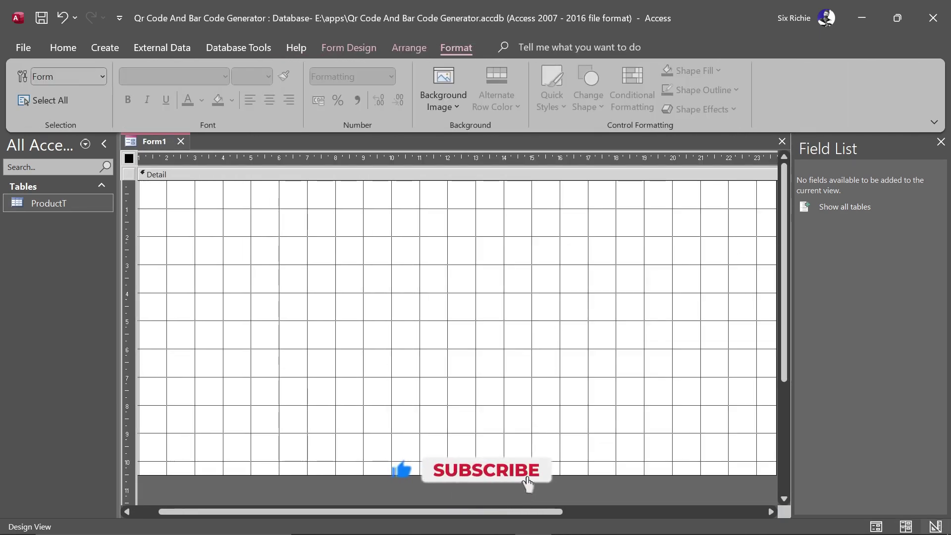
drag(445, 474, 446, 491)
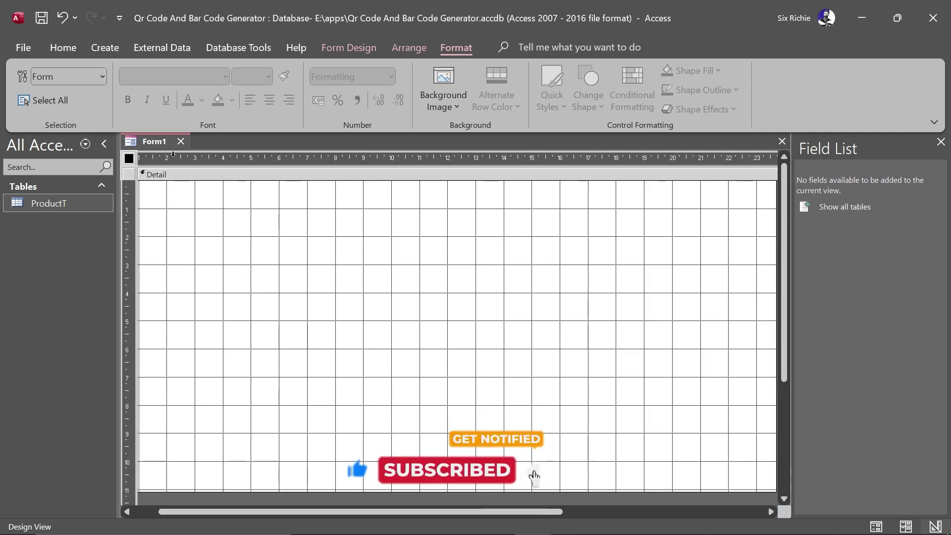
double_click(128, 158)
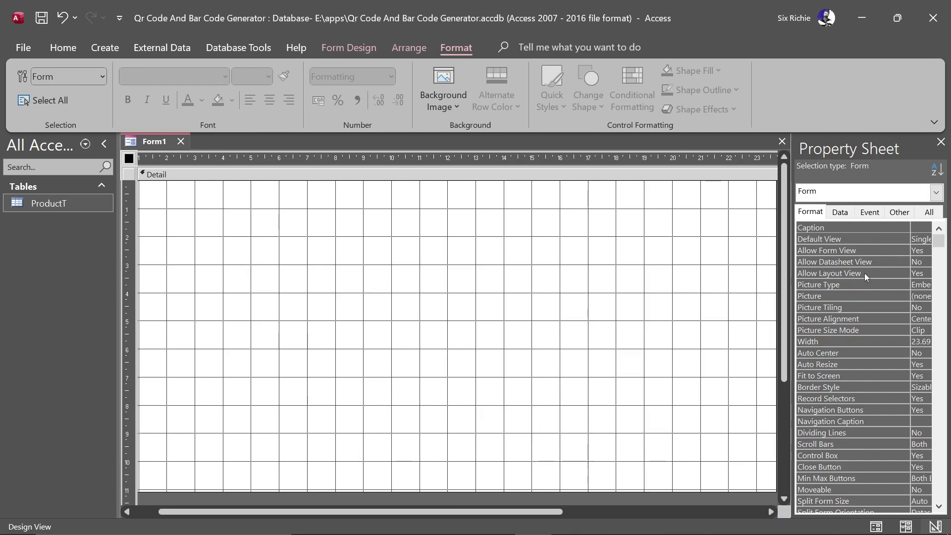
Step: Set Auto Center Yes, Border Style Thin, Record Selectors and Navigation Buttons No, Scroll Bars Neither
scroll(867, 273, down, 1)
drag(909, 226, 875, 228)
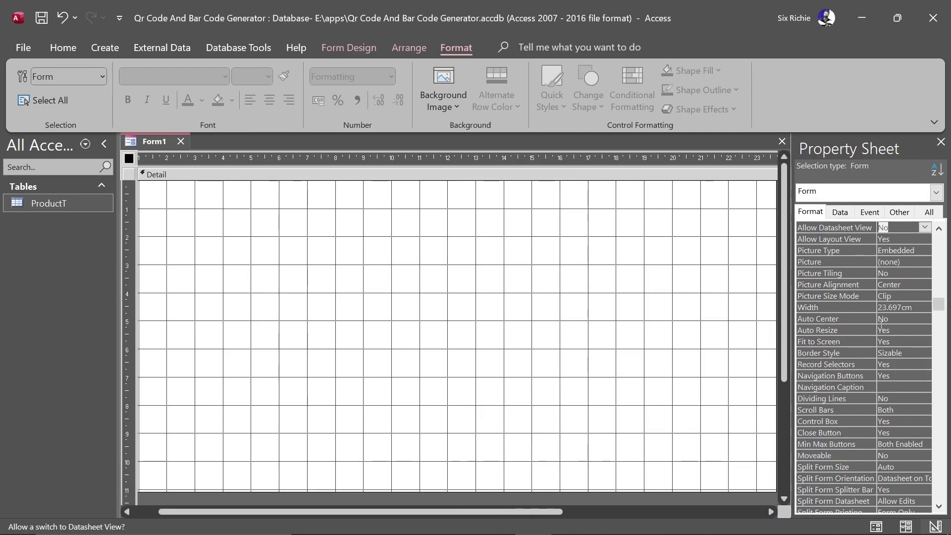
double_click(856, 320)
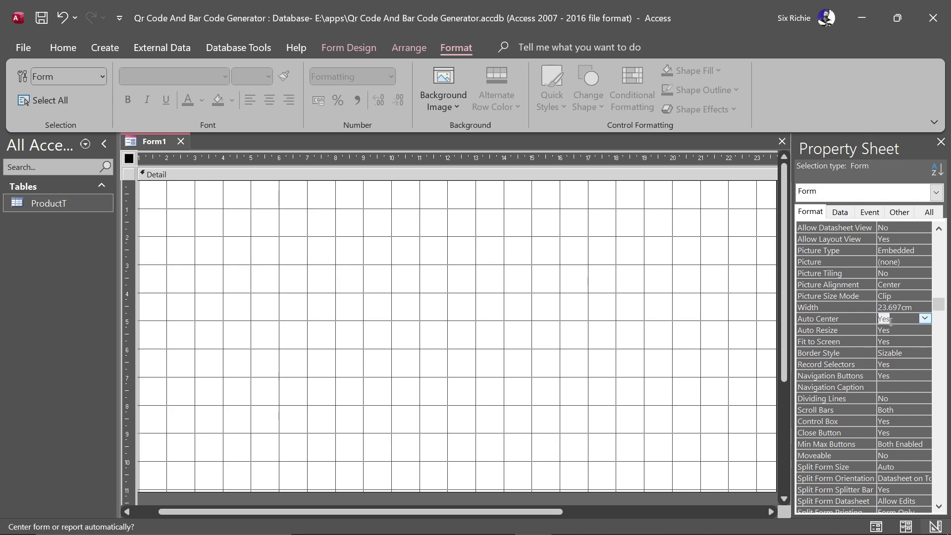
click(860, 330)
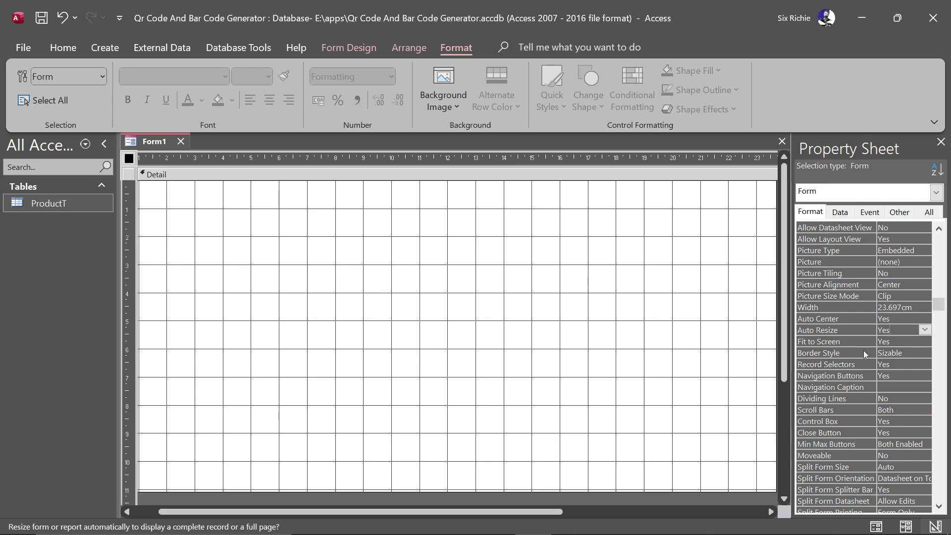
double_click(908, 352)
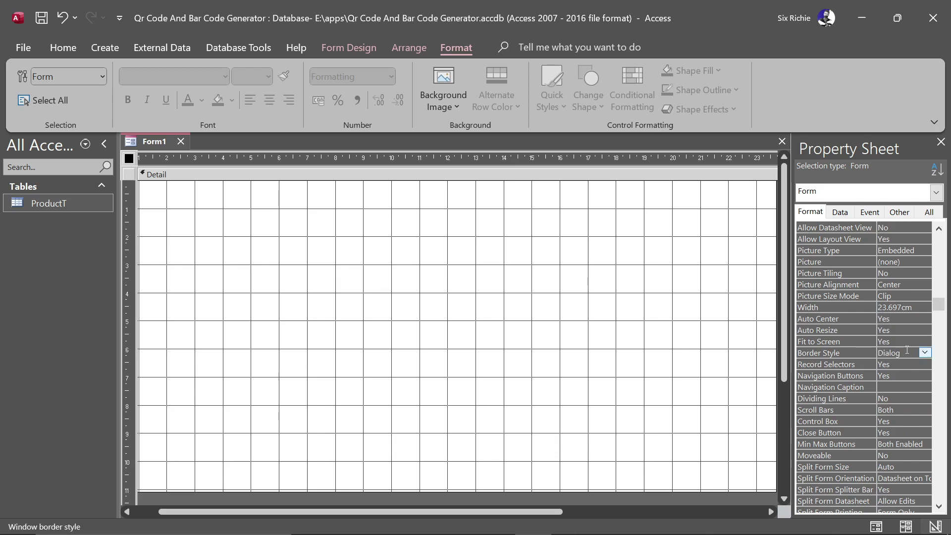
double_click(911, 352)
double_click(910, 353)
click(904, 364)
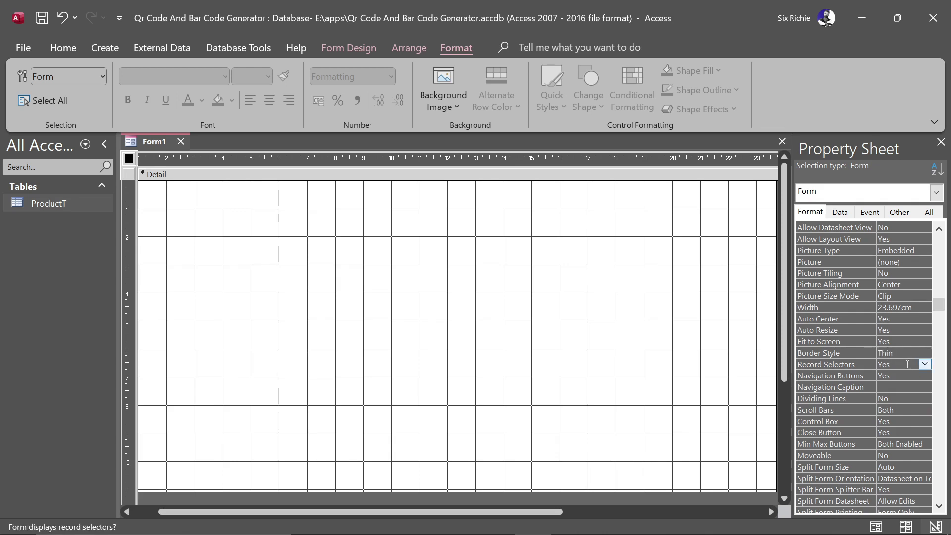
double_click(903, 376)
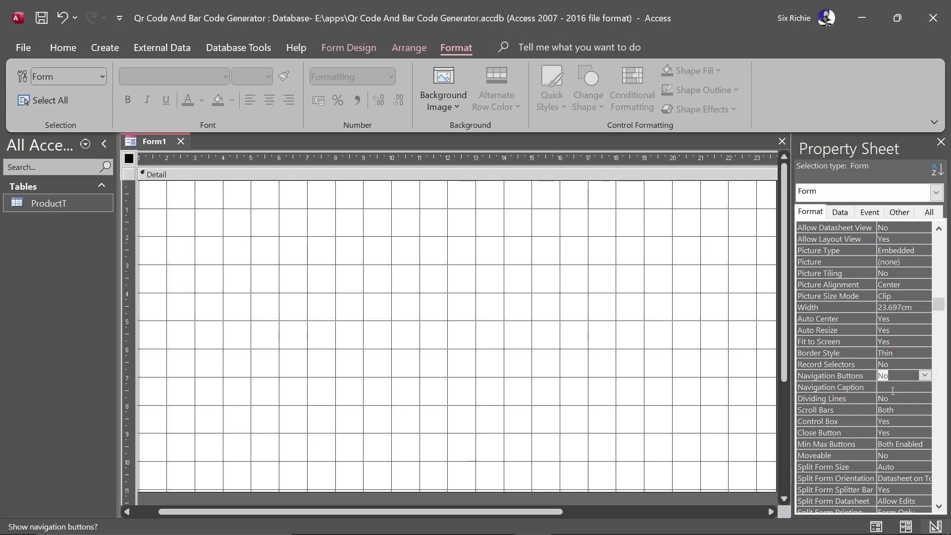
click(905, 412)
double_click(903, 409)
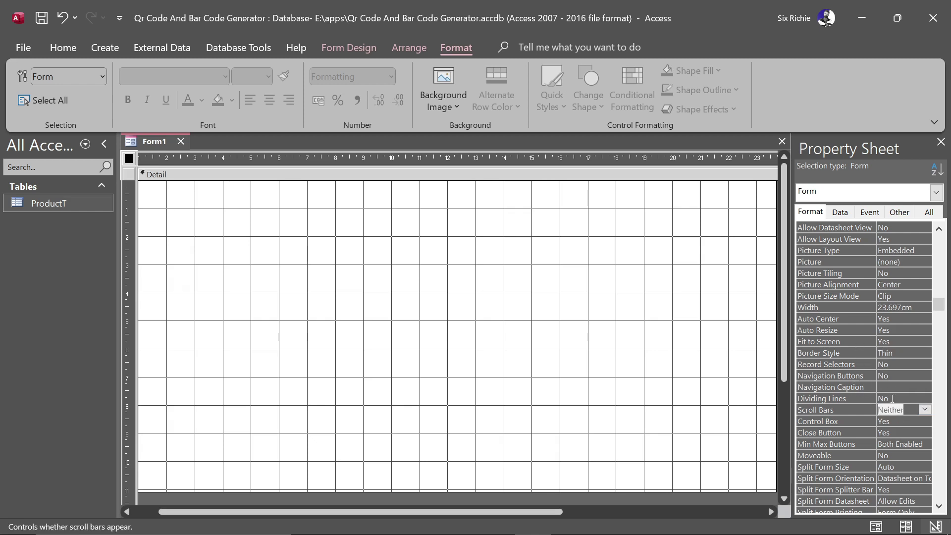
click(898, 421)
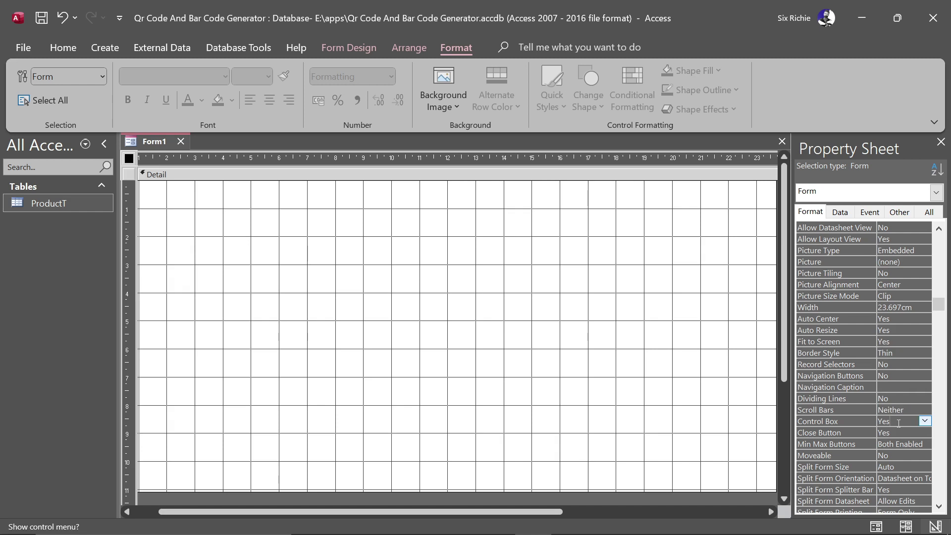
Step: Set Min Max Buttons to None and make the form a Pop Up
click(912, 449)
click(922, 445)
click(905, 456)
double_click(906, 444)
click(924, 443)
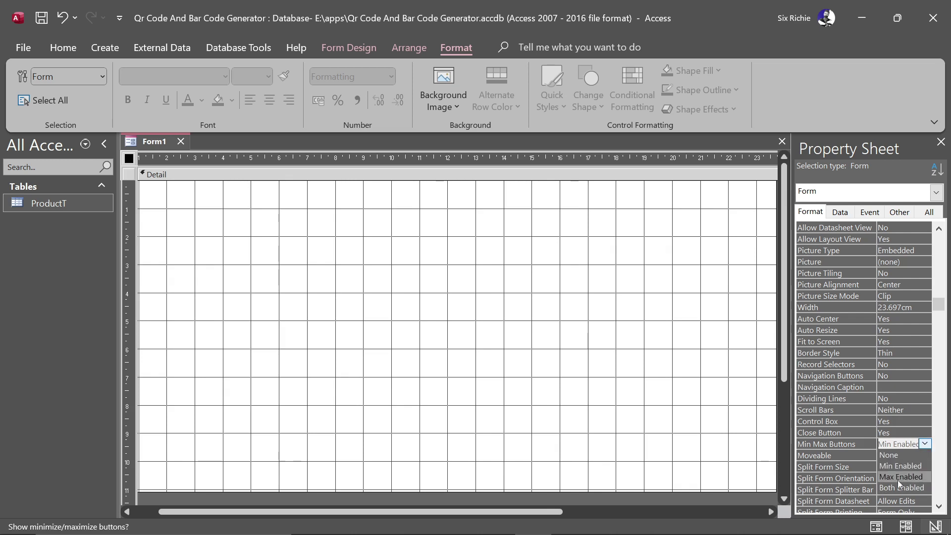
click(902, 456)
click(902, 433)
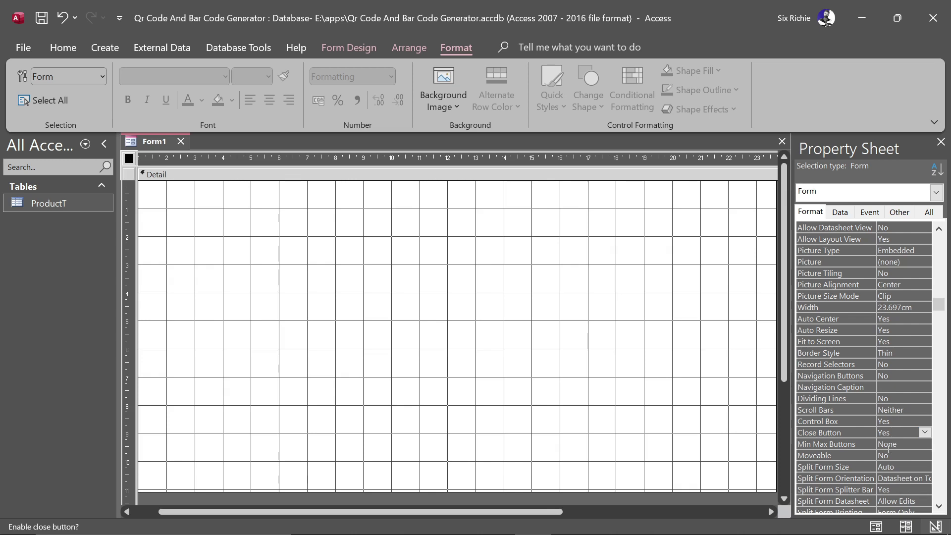
click(899, 213)
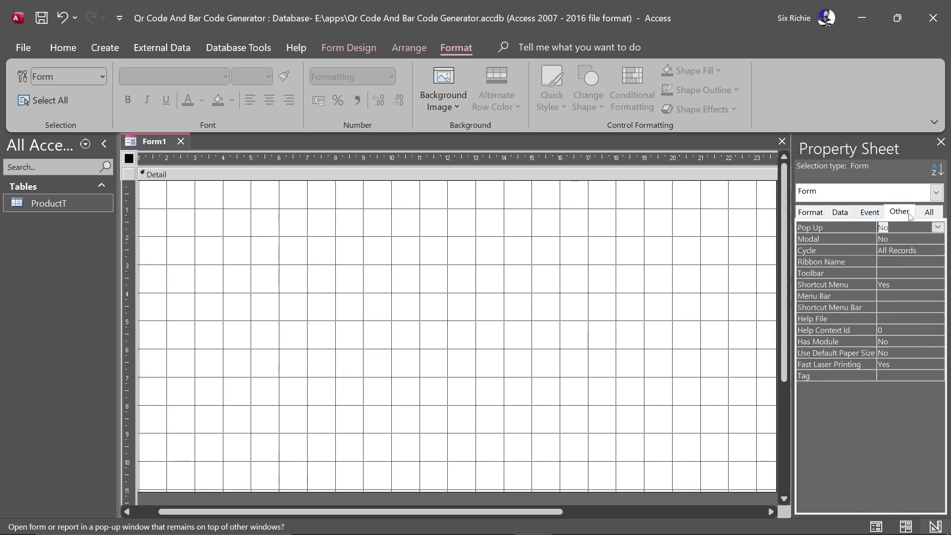
click(909, 239)
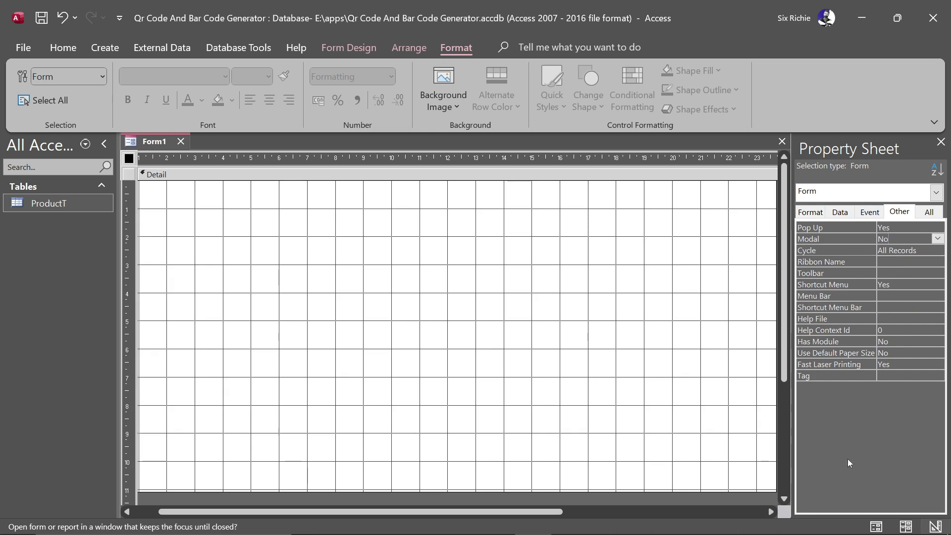
right_click(168, 142)
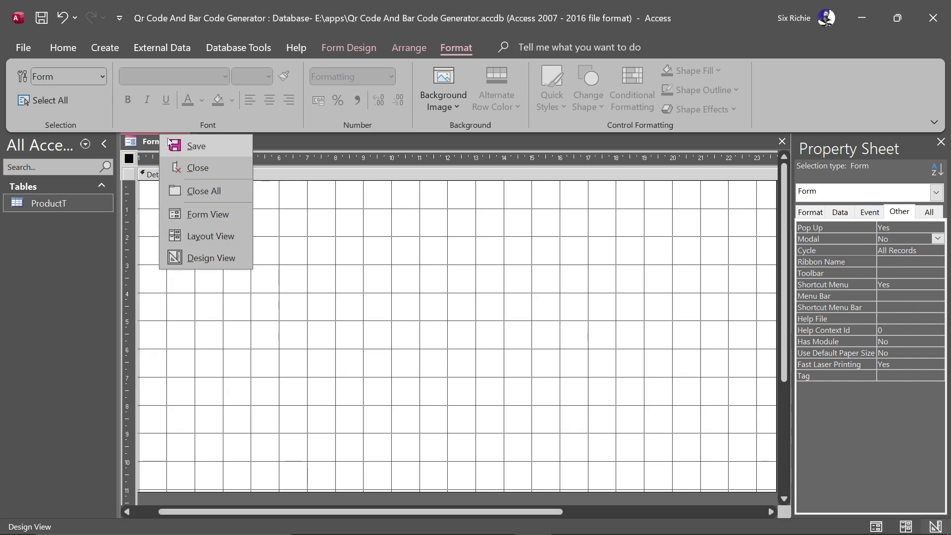
Step: Save the form as MainForm, preview it in Form View, and return to Design View
click(174, 146)
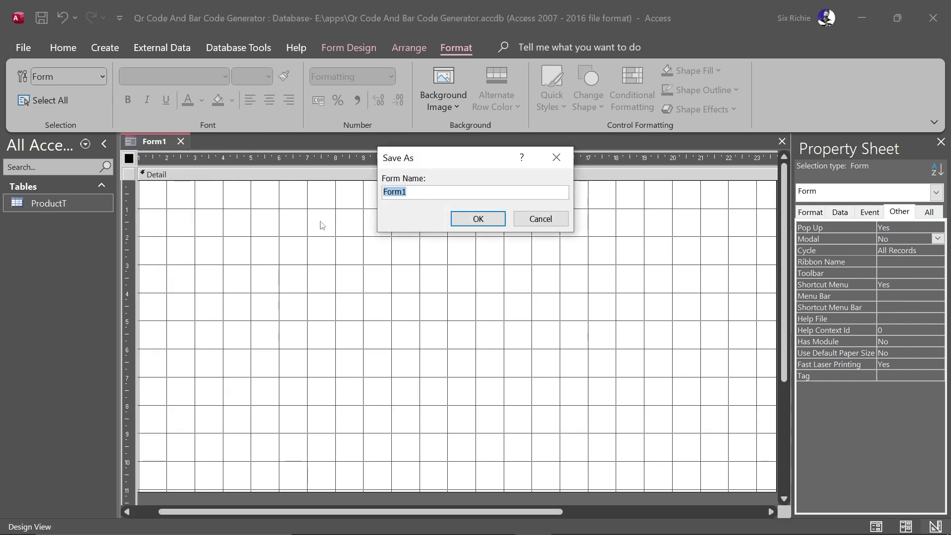
text(MainF)
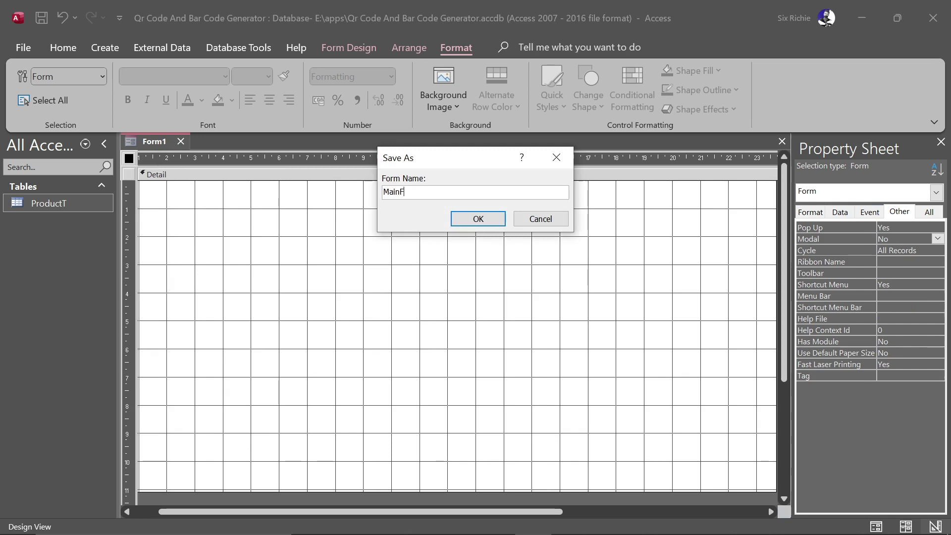
text(orm)
key(Return)
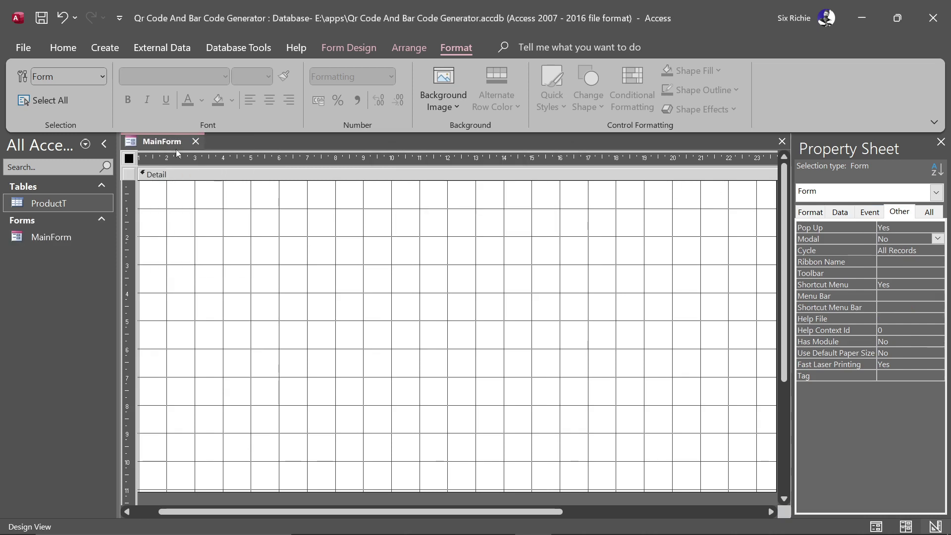
click(876, 525)
drag(537, 160, 535, 104)
right_click(534, 104)
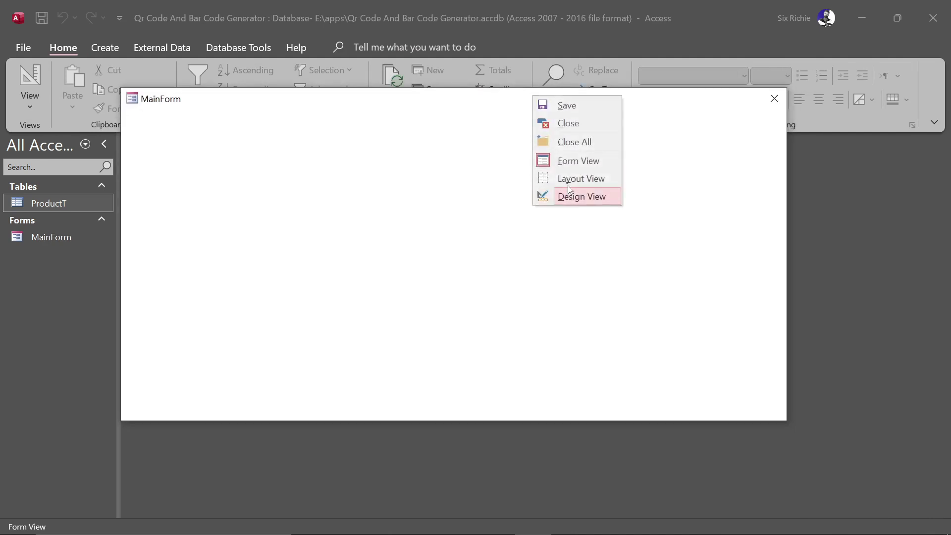
click(564, 178)
right_click(162, 141)
click(188, 216)
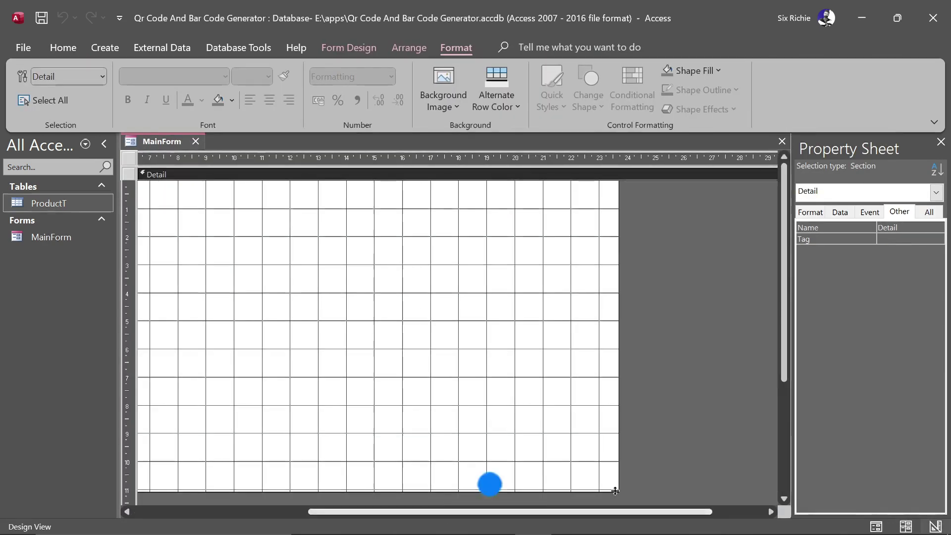
Step: Narrow the form's width and re-preview the pop-up until it fits, returning to Design View
drag(622, 316, 490, 303)
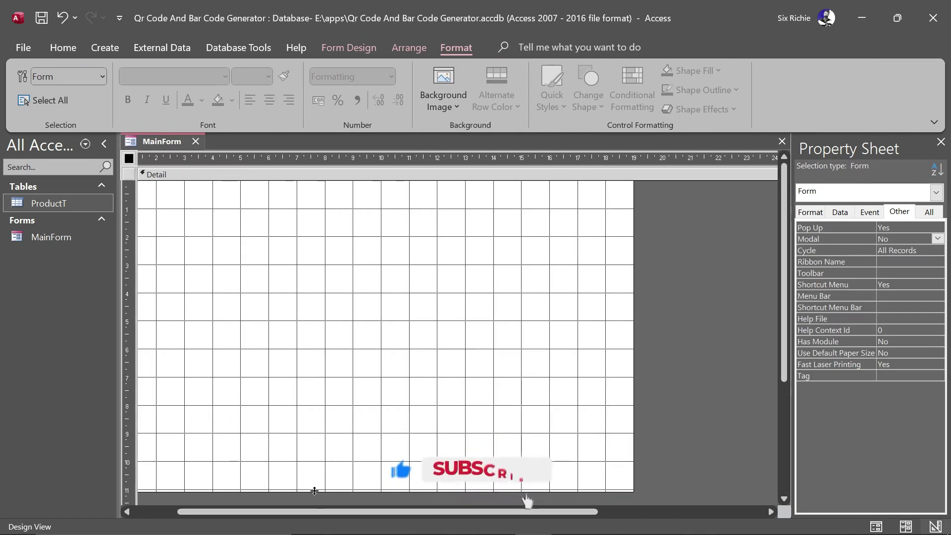
key(F5)
drag(276, 161, 346, 115)
right_click(346, 114)
click(396, 210)
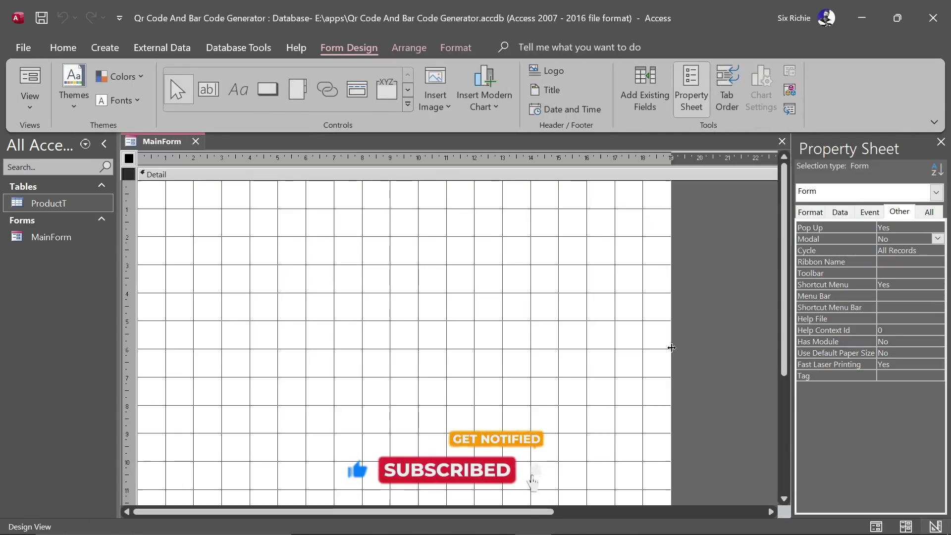
drag(740, 348, 740, 349)
key(F5)
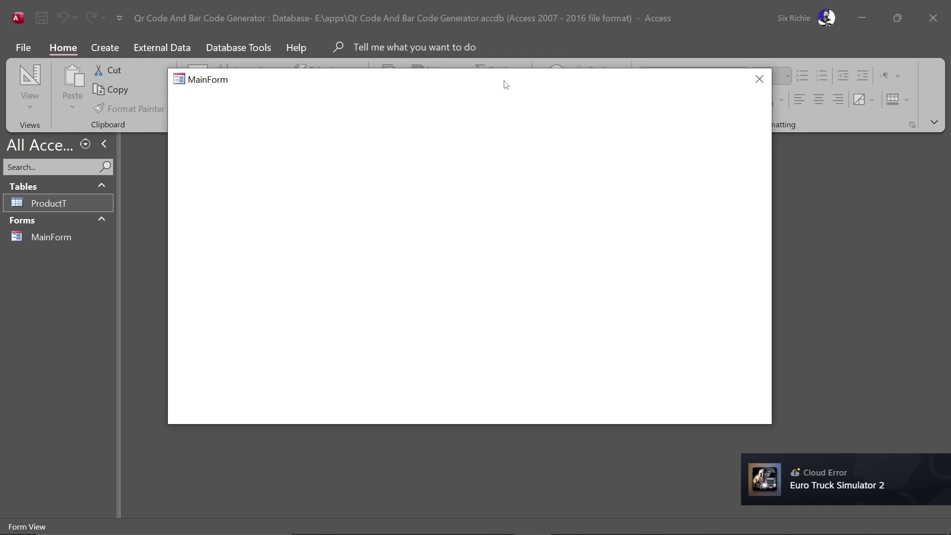
right_click(466, 81)
click(515, 177)
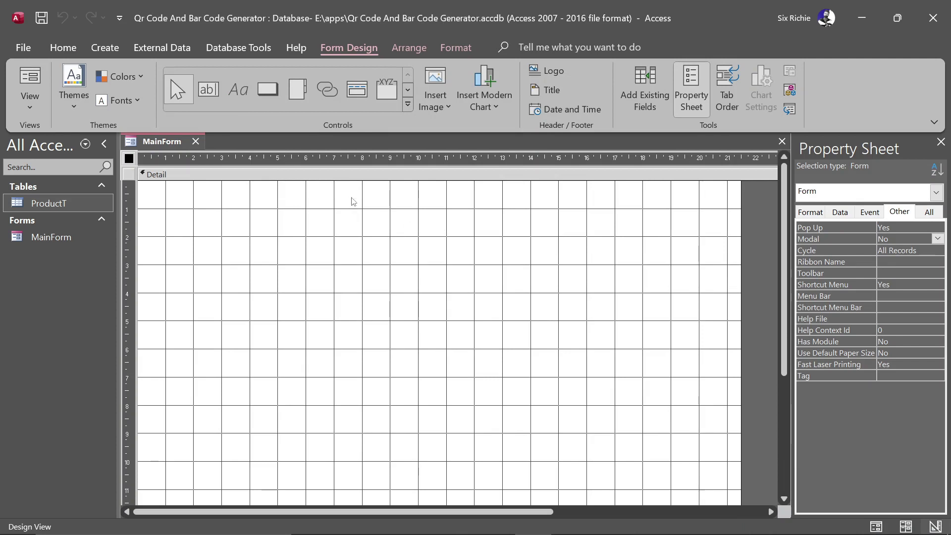
click(336, 179)
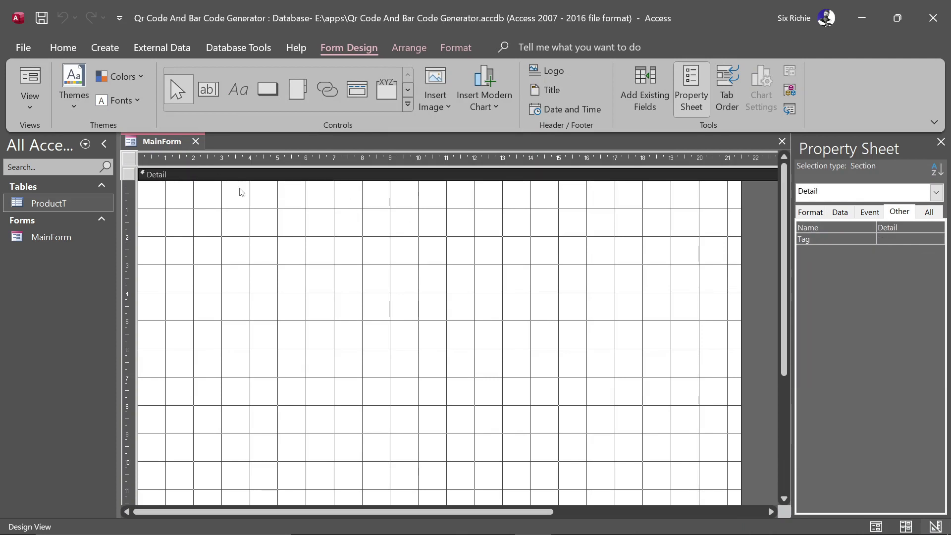
Step: Fill the Detail section with a custom bluish green, #09C37C, from the Colors dialog
click(455, 47)
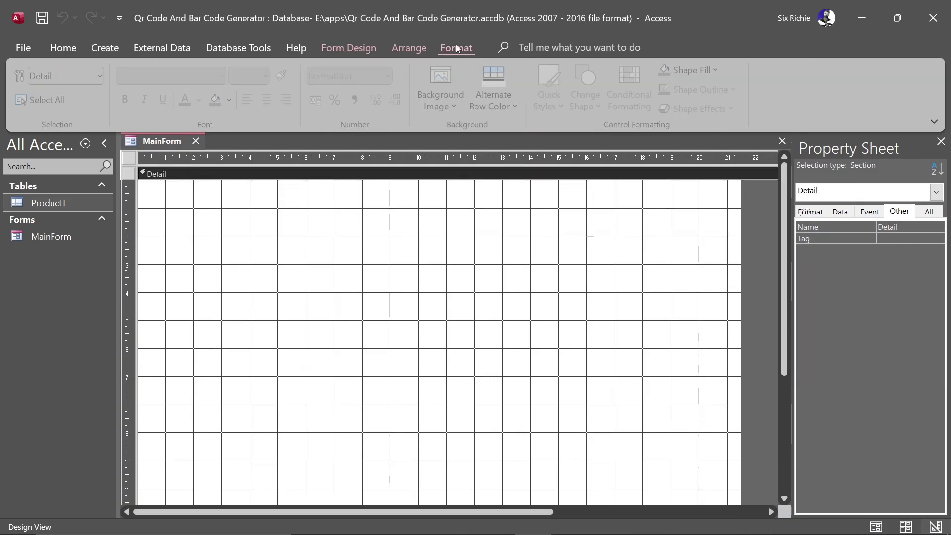
click(692, 70)
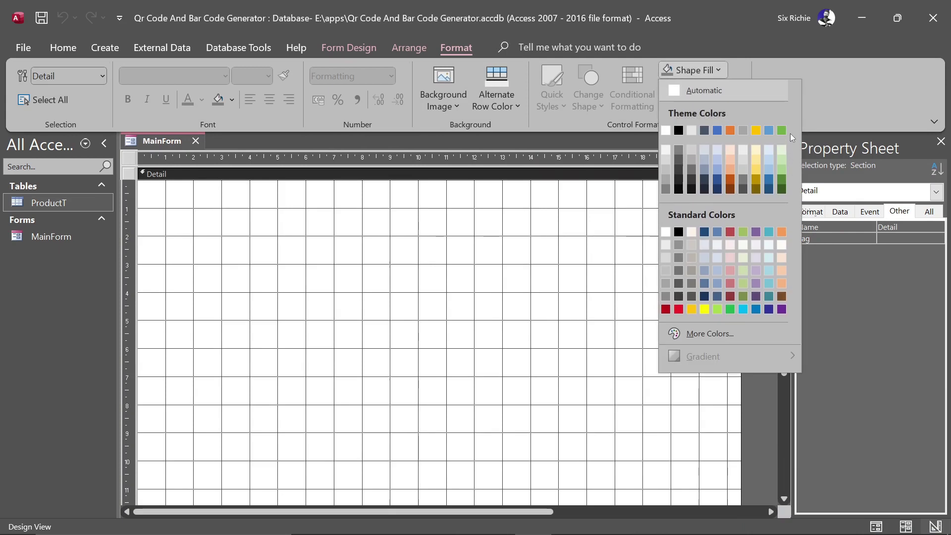
click(734, 309)
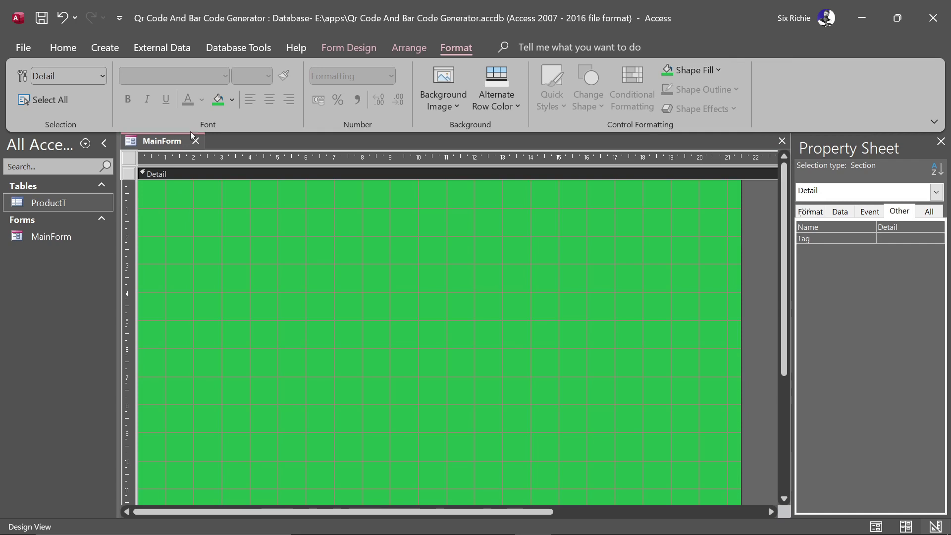
click(693, 70)
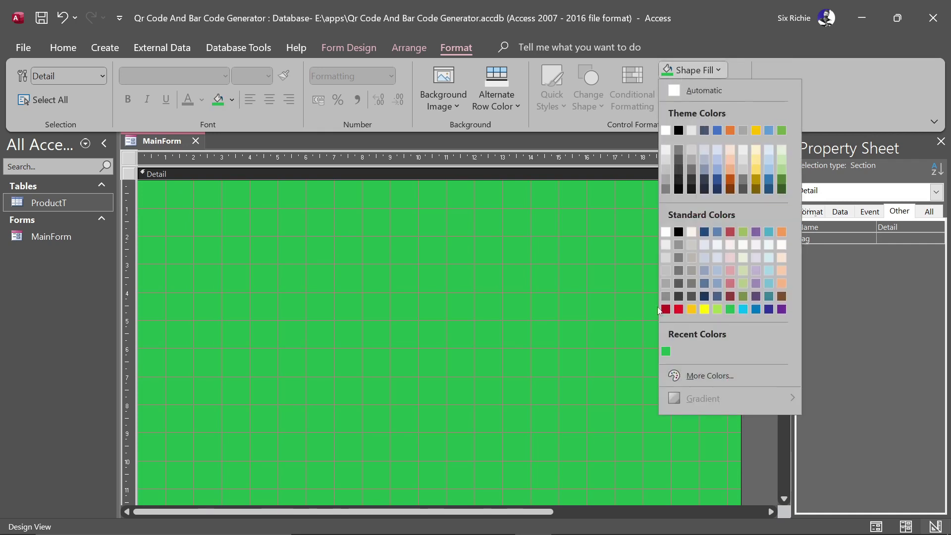
click(711, 376)
drag(500, 241, 500, 235)
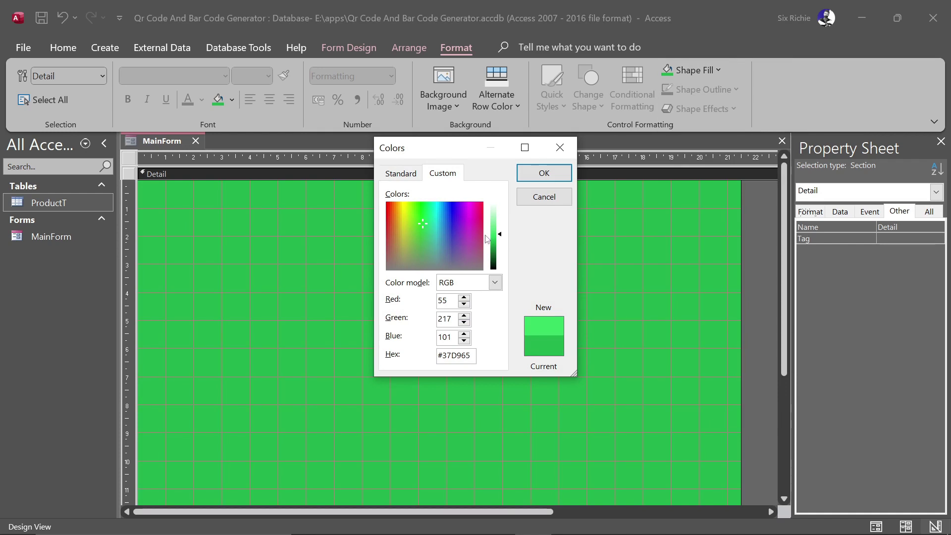
mouse_move(424, 220)
mouse_down()
mouse_move(421, 229)
mouse_move(414, 224)
mouse_move(424, 227)
mouse_up()
drag(500, 240, 499, 246)
drag(428, 220, 429, 210)
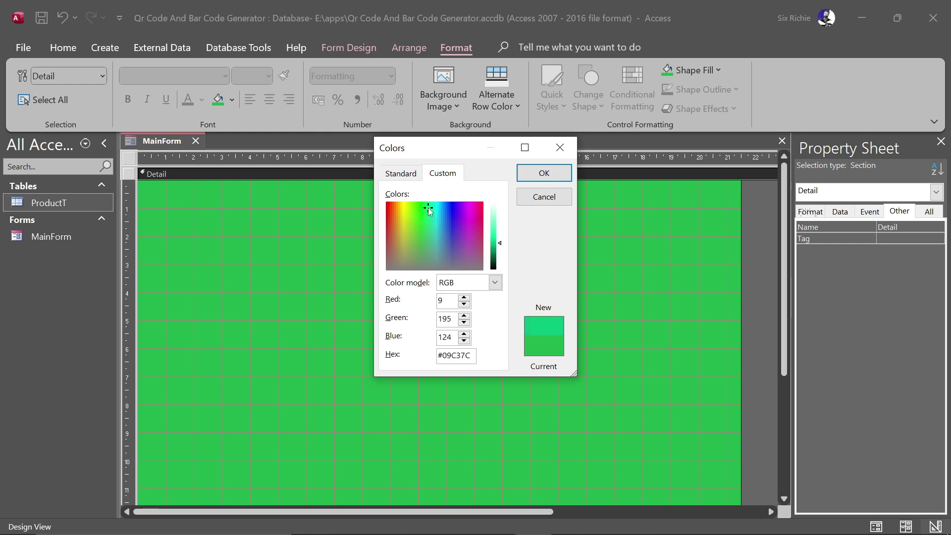
click(543, 173)
Step: Preview the form in Form View, reposition its pop-up window, then return to Design View
key(F5)
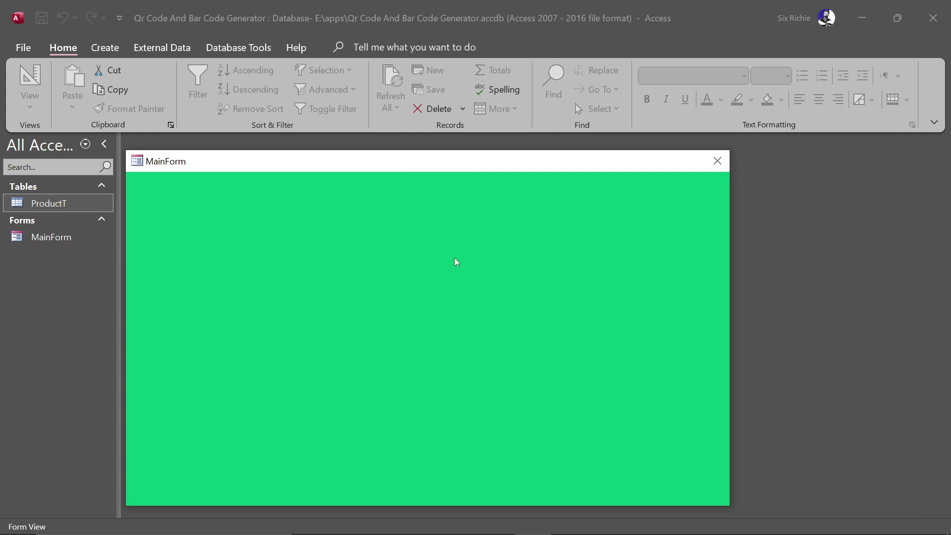
drag(460, 101, 480, 96)
right_click(478, 93)
right_click(467, 91)
right_click(467, 90)
right_click(486, 92)
right_click(486, 91)
click(532, 191)
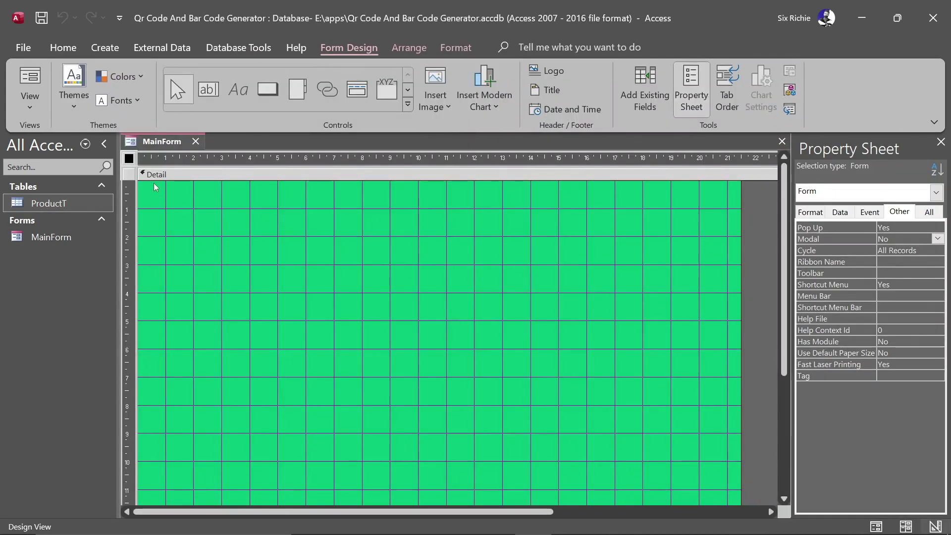
Step: Draw an Image control frame near the form's top-left corner
click(408, 91)
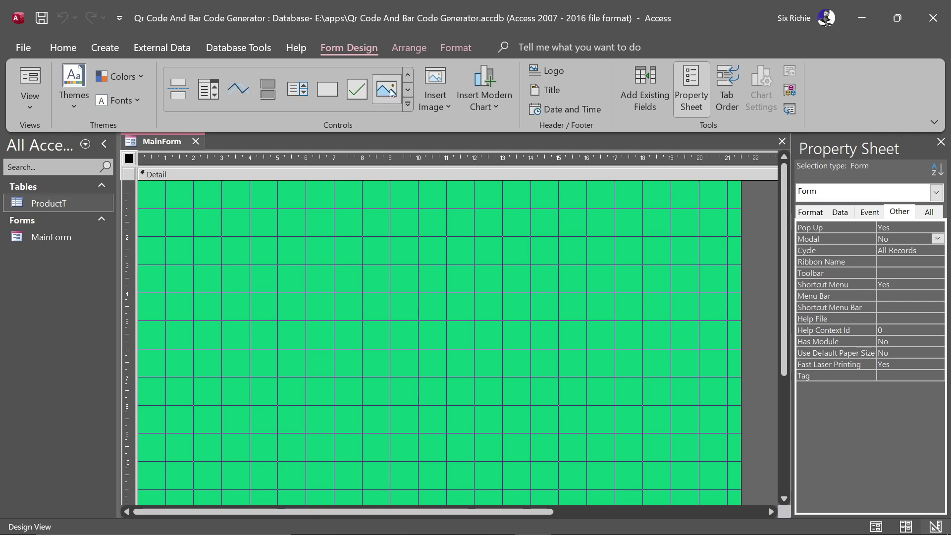
click(408, 90)
click(297, 91)
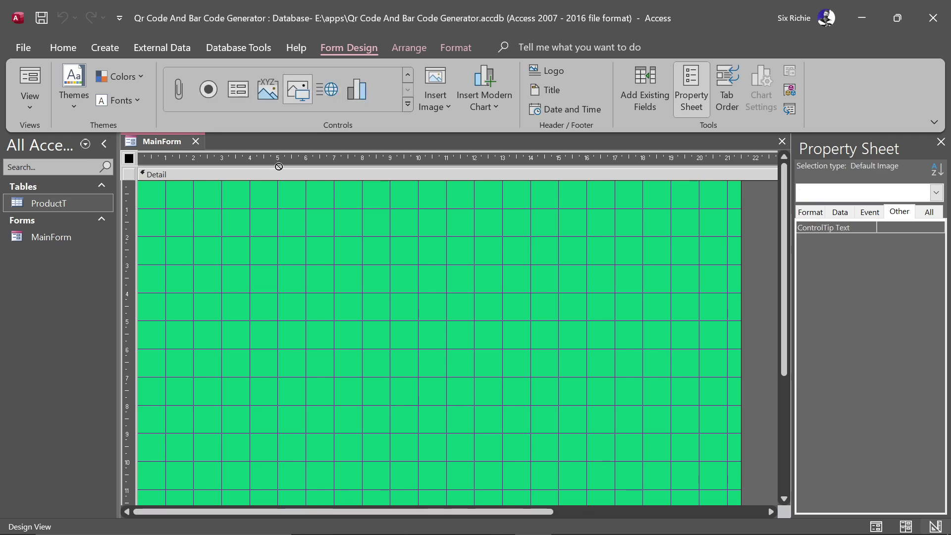
drag(142, 191, 221, 261)
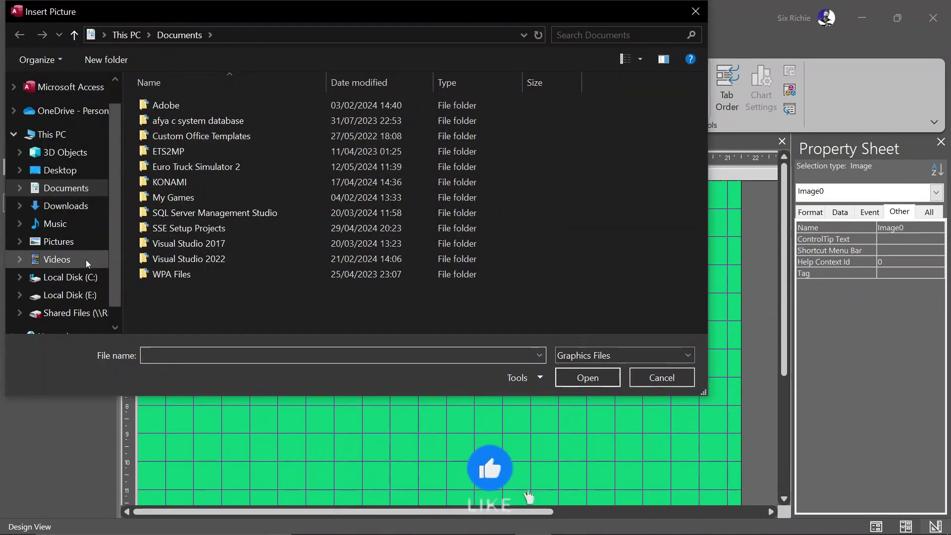
Step: Insert the activation picture from E:\ICONS and Other Material and nudge it right
click(75, 313)
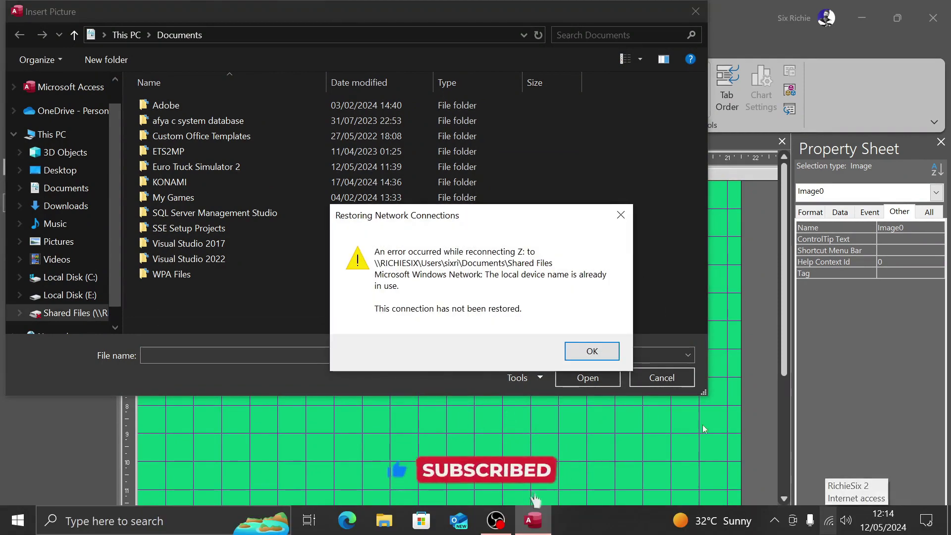
key(Return)
click(70, 295)
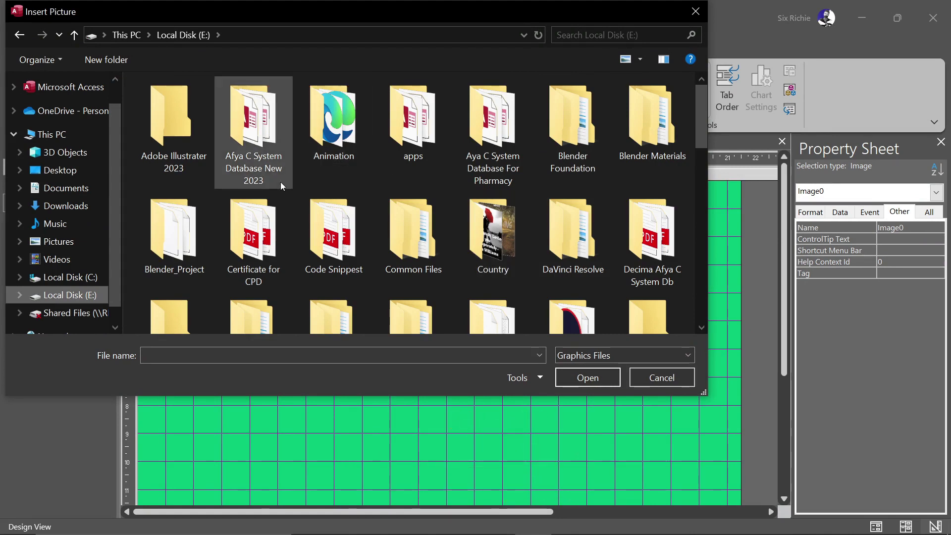
scroll(280, 182, down, 3)
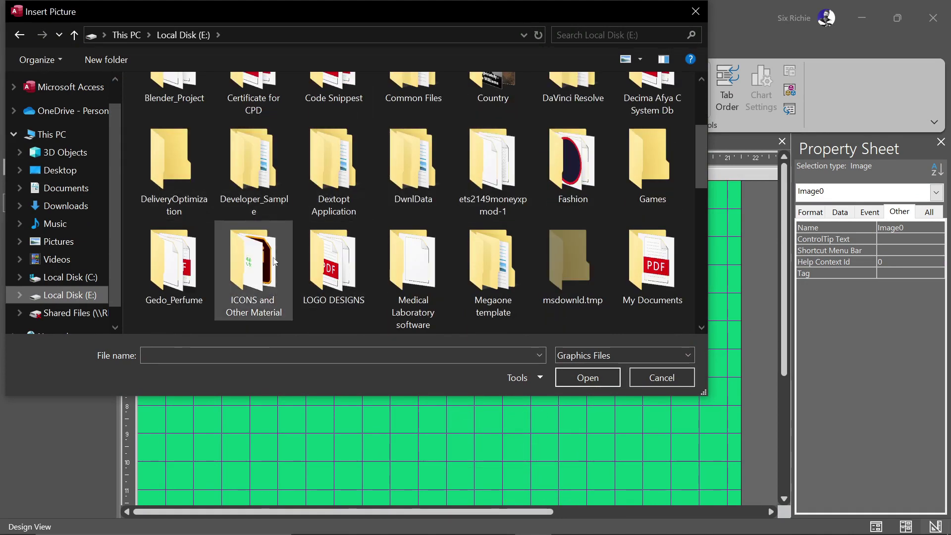
click(236, 266)
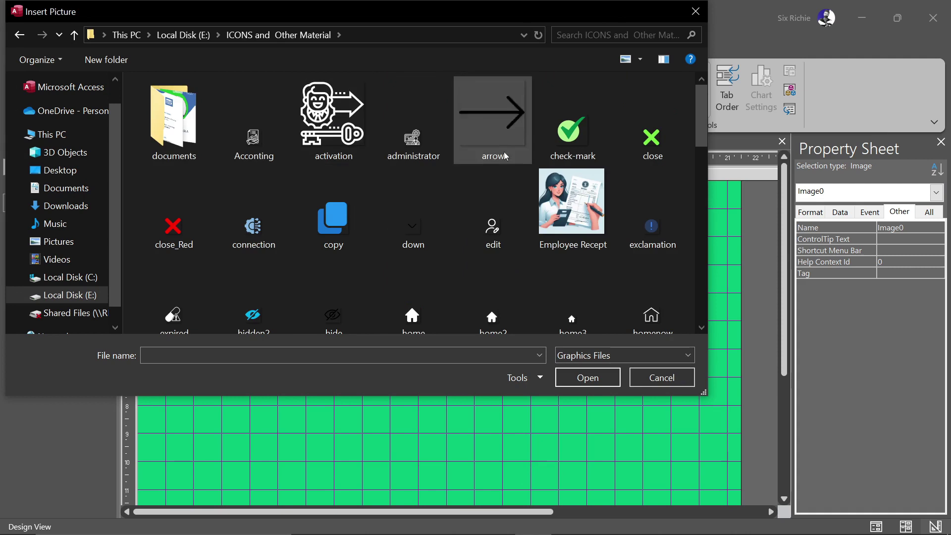
click(346, 145)
click(601, 386)
drag(155, 213, 182, 227)
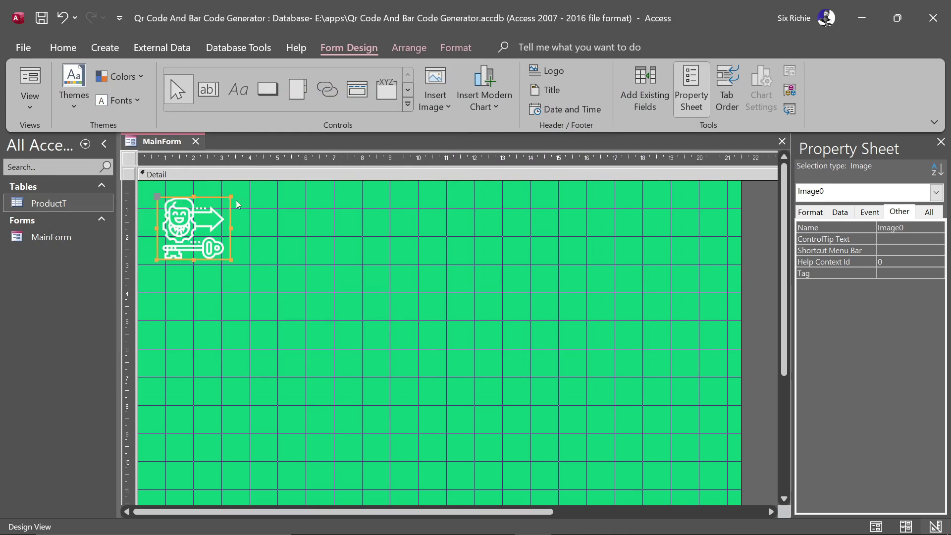
Step: Add a one-line label beside the picture reading 'QR Code and Bar Code Generator'
click(272, 217)
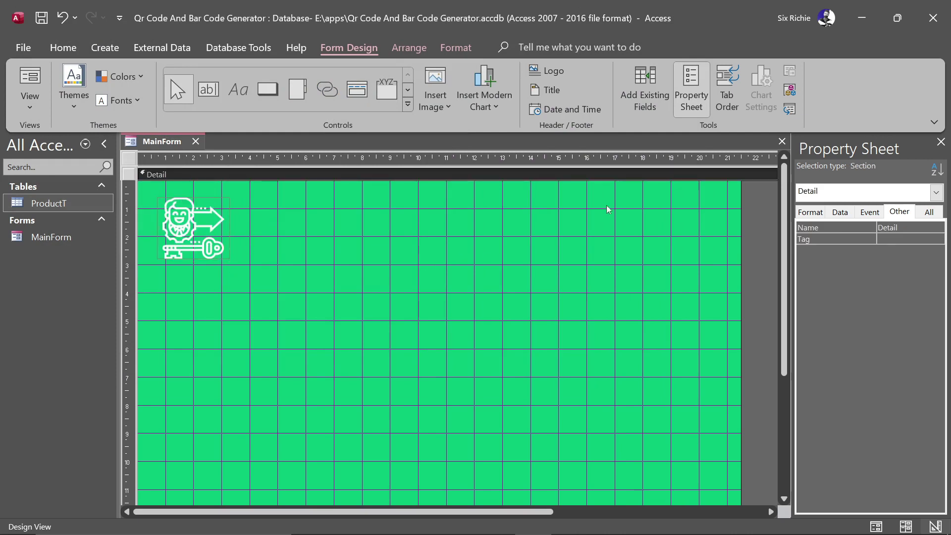
click(243, 88)
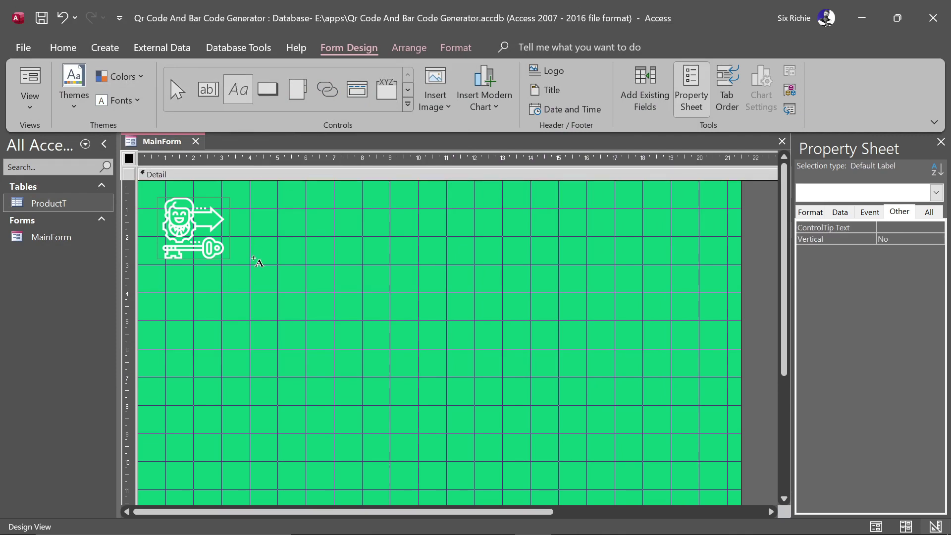
drag(248, 220, 460, 260)
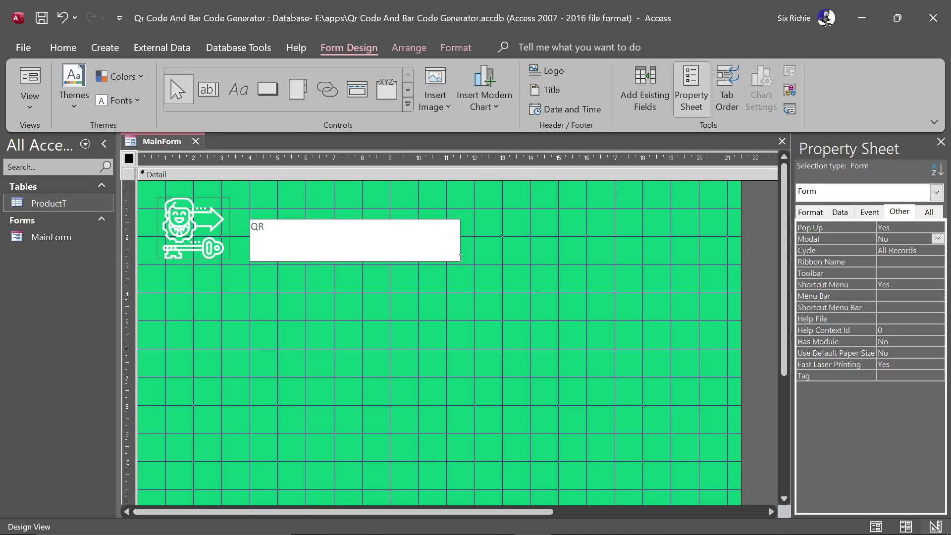
text(QR Code and Bar Code Generator)
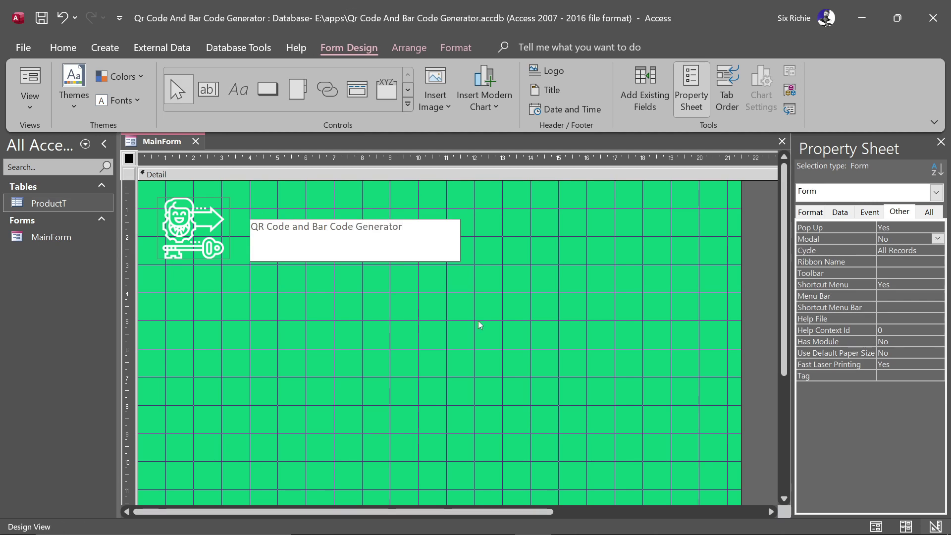
click(479, 324)
click(386, 261)
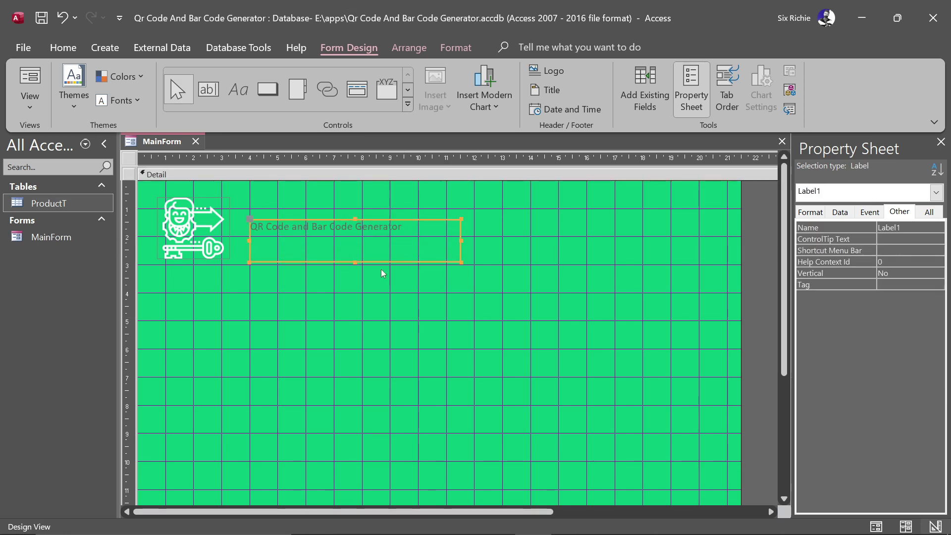
drag(356, 262, 356, 236)
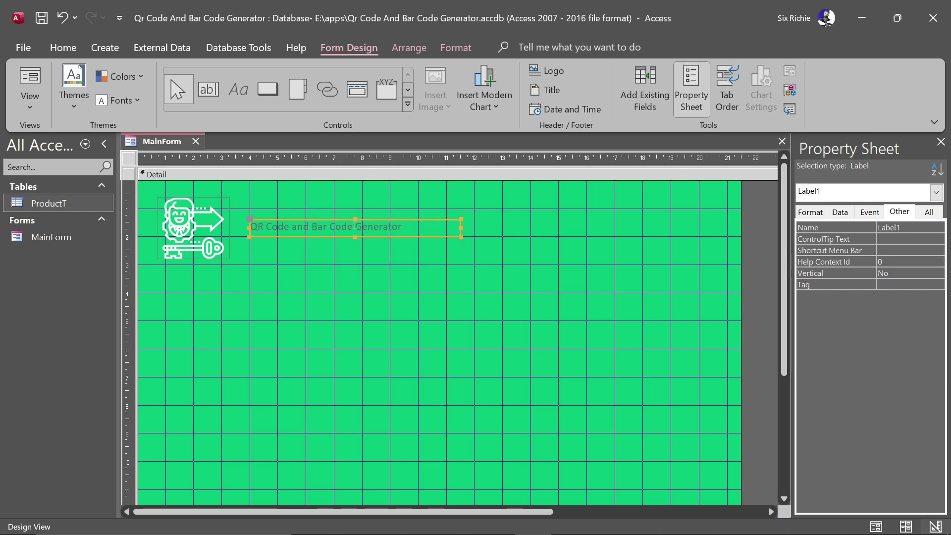
Step: Format the title as 16-point bold white text, fit it, and move it beside the picture
click(437, 53)
click(267, 76)
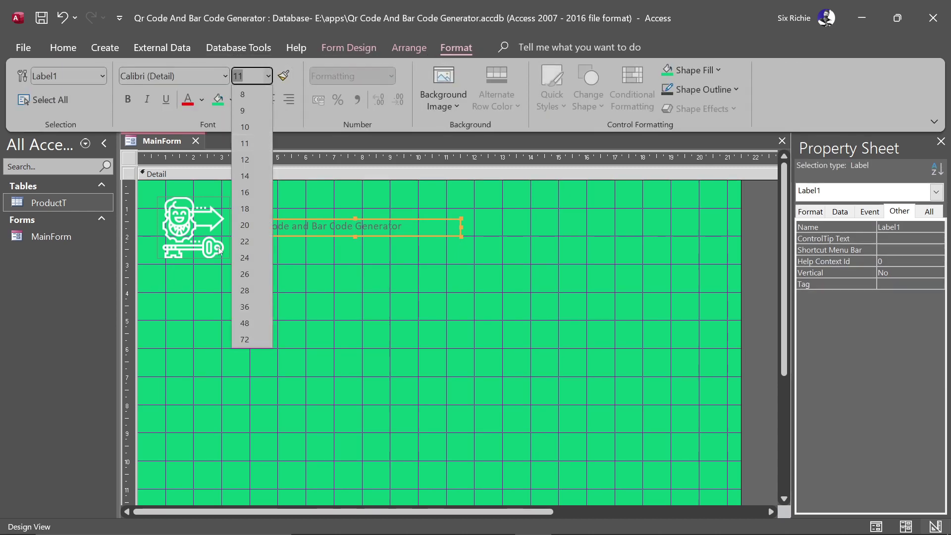
click(247, 192)
double_click(461, 237)
click(127, 99)
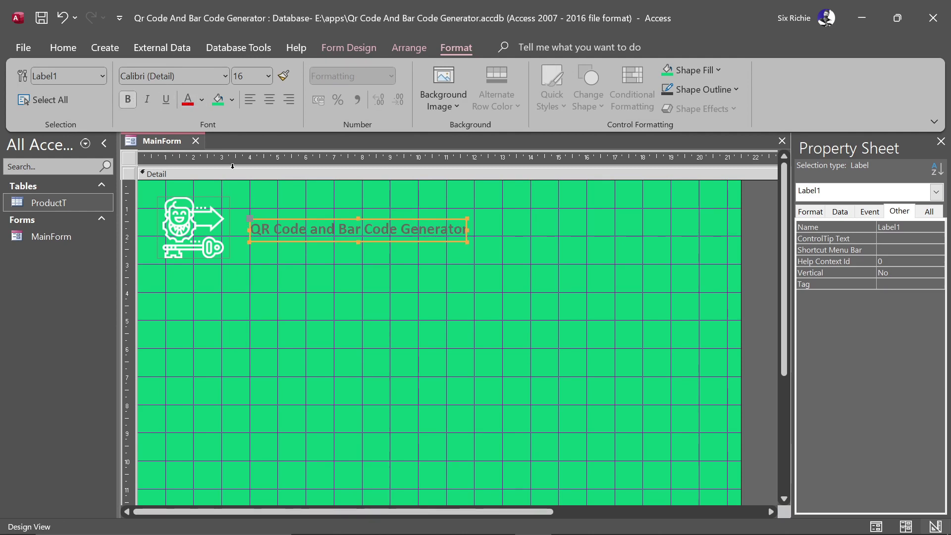
click(201, 100)
click(186, 160)
click(338, 275)
drag(351, 232, 332, 214)
Step: Shrink and nudge the picture, and shift the title label left and down
click(213, 243)
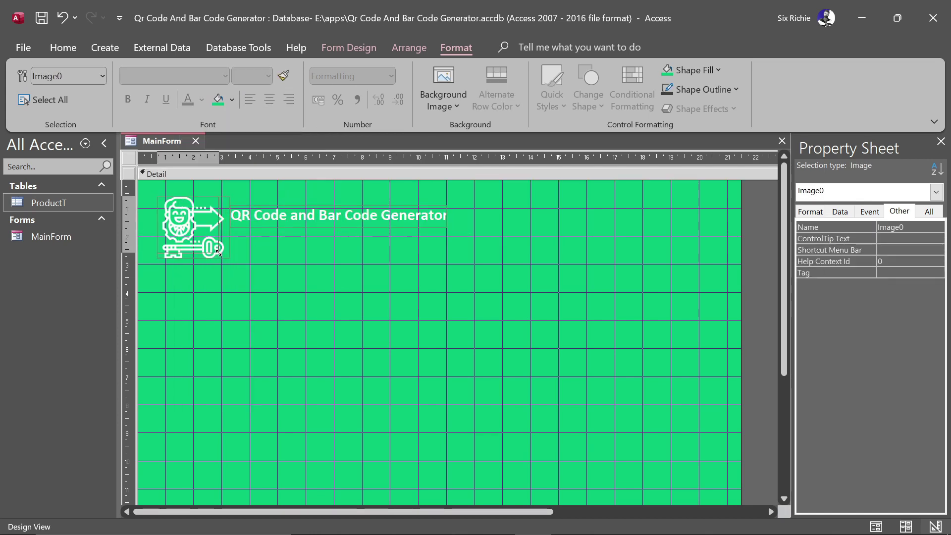
drag(215, 245, 221, 243)
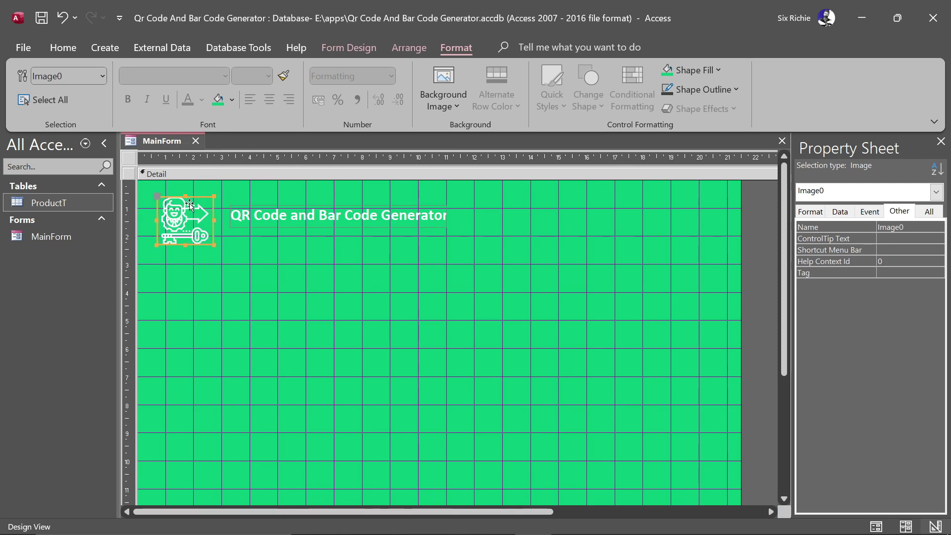
drag(197, 204, 204, 208)
click(268, 206)
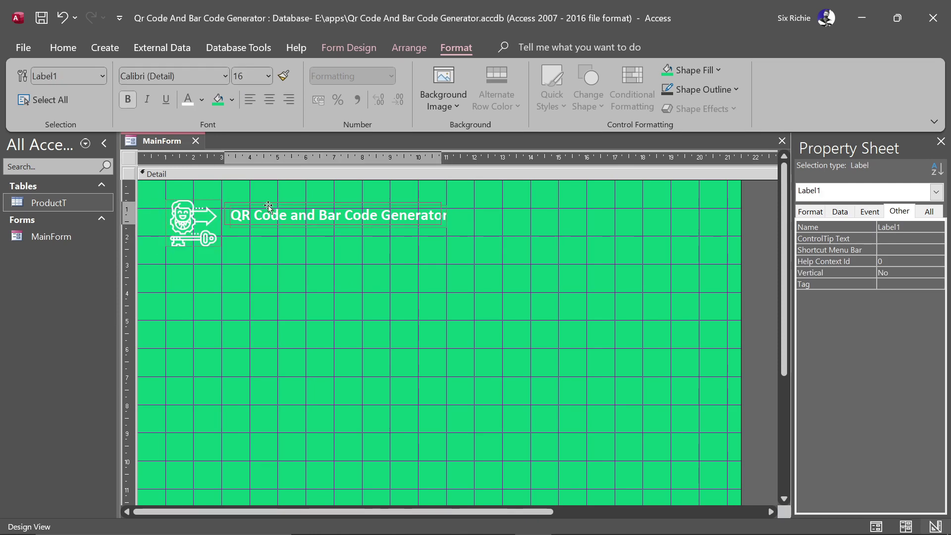
drag(268, 206, 260, 209)
click(238, 174)
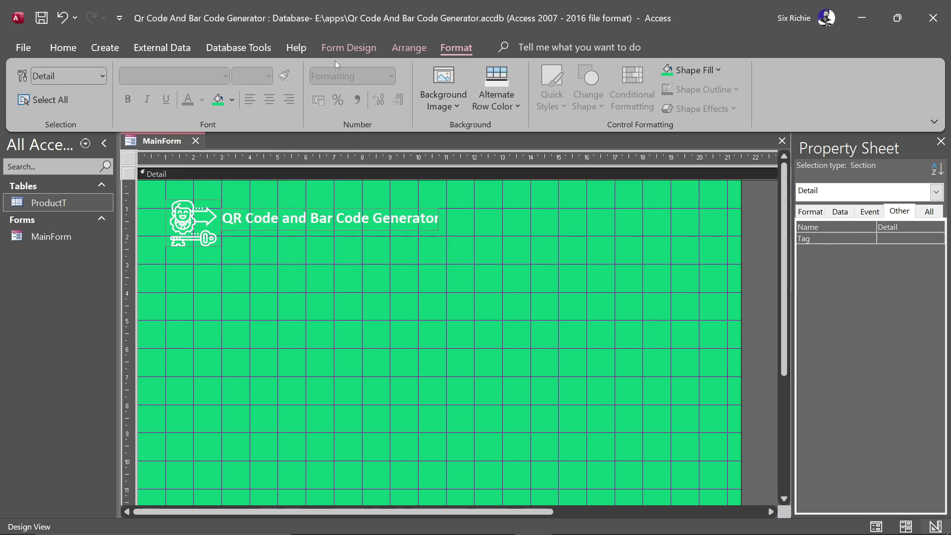
Step: Add a subtitle label under the title reading 'A Software From SixGraphics'
click(349, 47)
click(238, 89)
drag(228, 236, 437, 244)
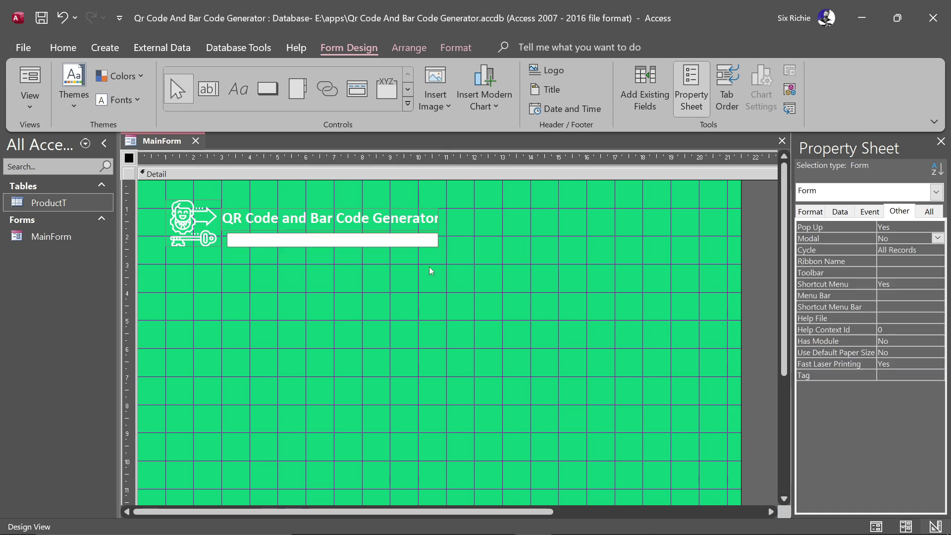
text(A Software From Six)
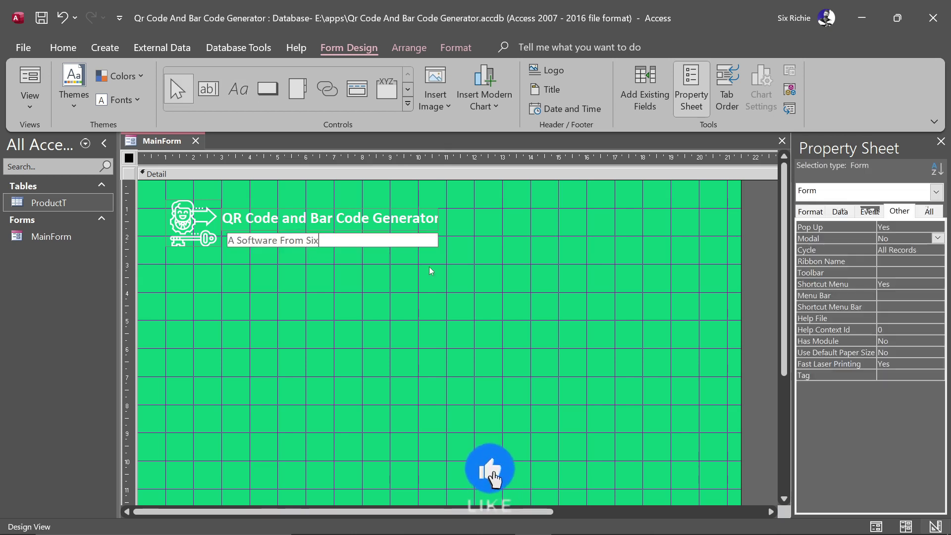
text(Graphics)
click(321, 238)
click(319, 272)
click(291, 241)
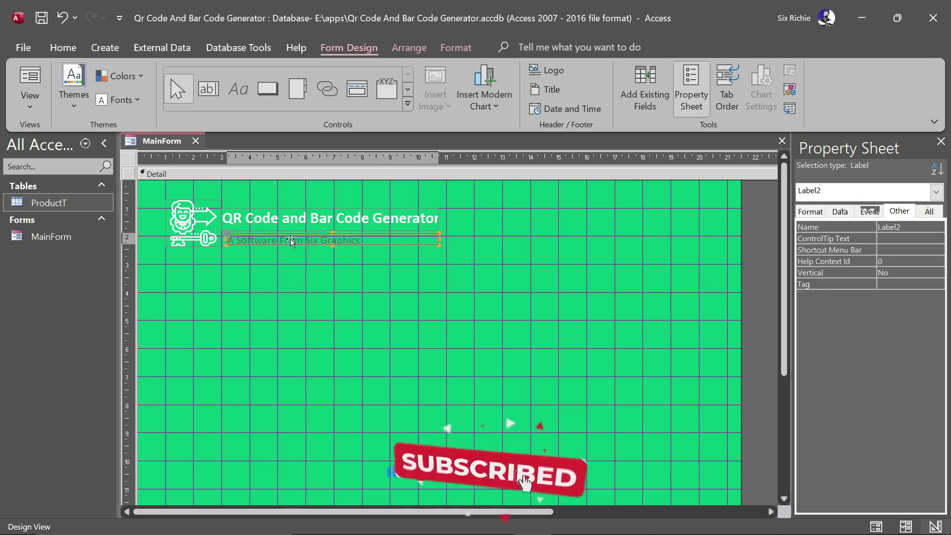
drag(291, 242, 262, 232)
Step: Make the subtitle text white
click(439, 48)
click(192, 105)
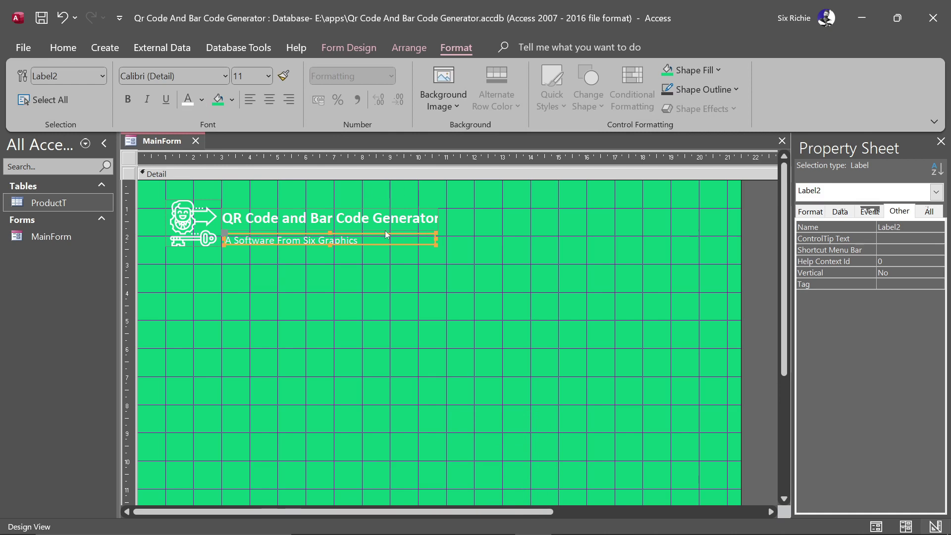
click(268, 75)
click(355, 267)
Step: Set the title to 18 point and widen it so the full text shows
click(375, 220)
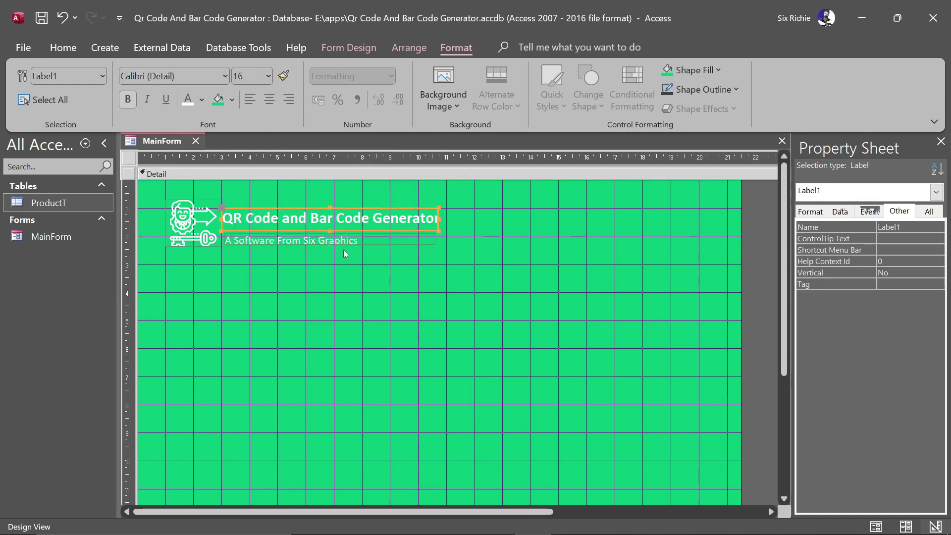
click(268, 76)
click(251, 203)
drag(439, 218, 480, 218)
click(278, 262)
click(297, 241)
click(195, 226)
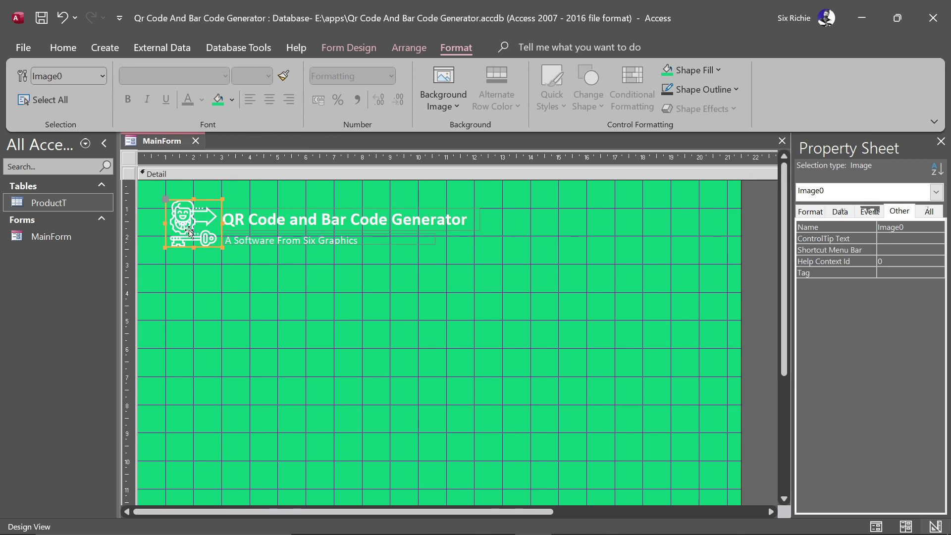
click(811, 212)
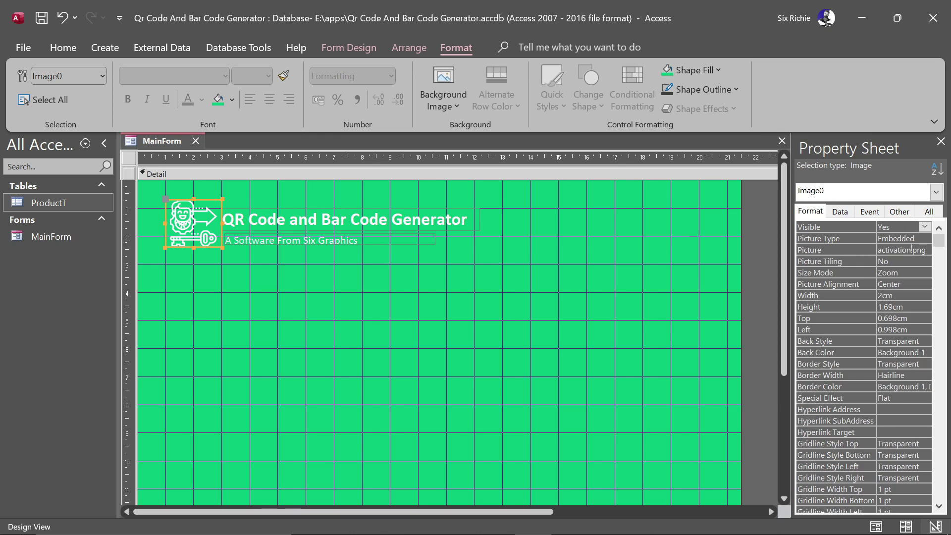
Step: Replace the logo image with the scanner picture through the Picture property
click(927, 249)
click(925, 249)
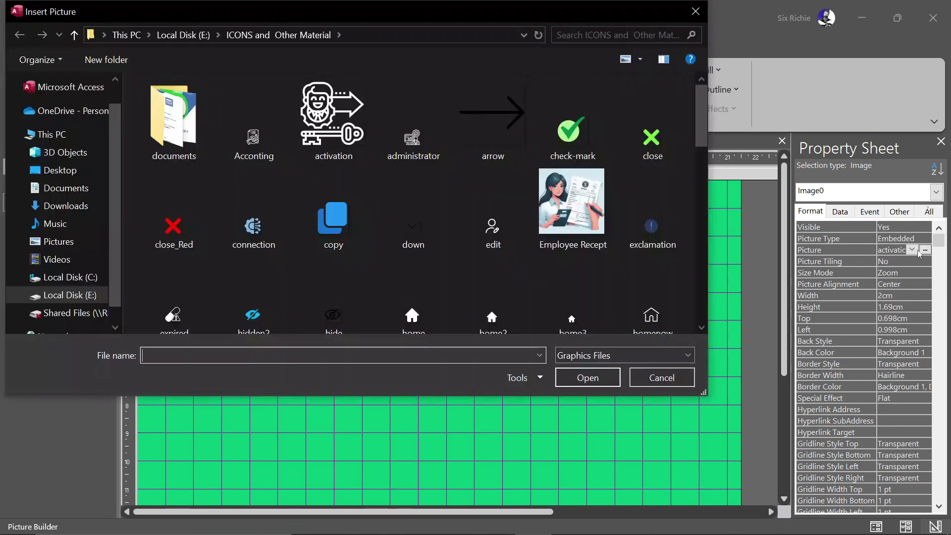
scroll(474, 204, down, 10)
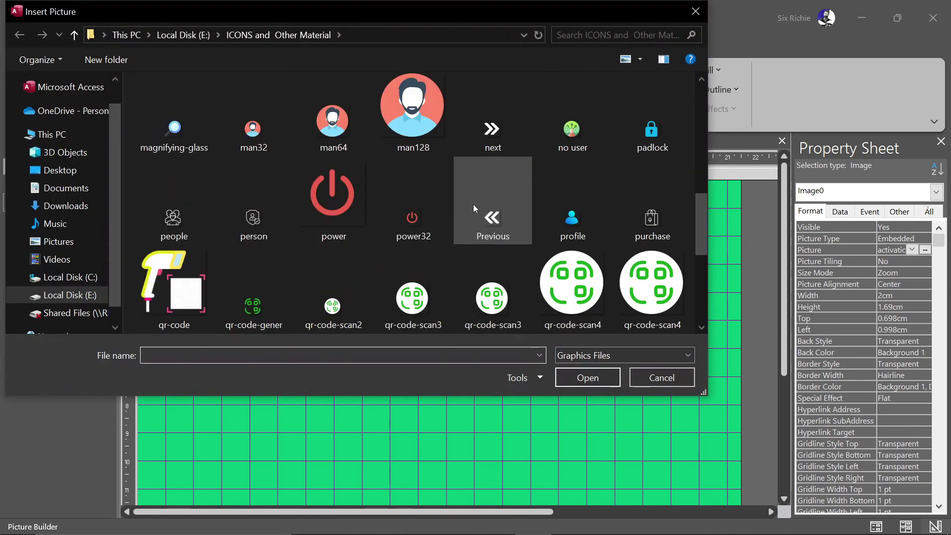
double_click(572, 193)
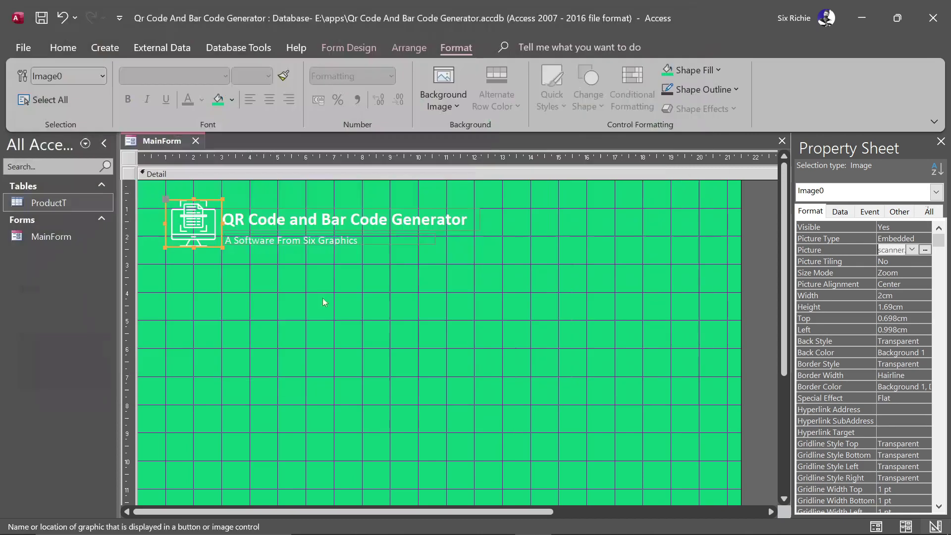
Step: Move the title label slightly up, then select the subtitle label
click(229, 277)
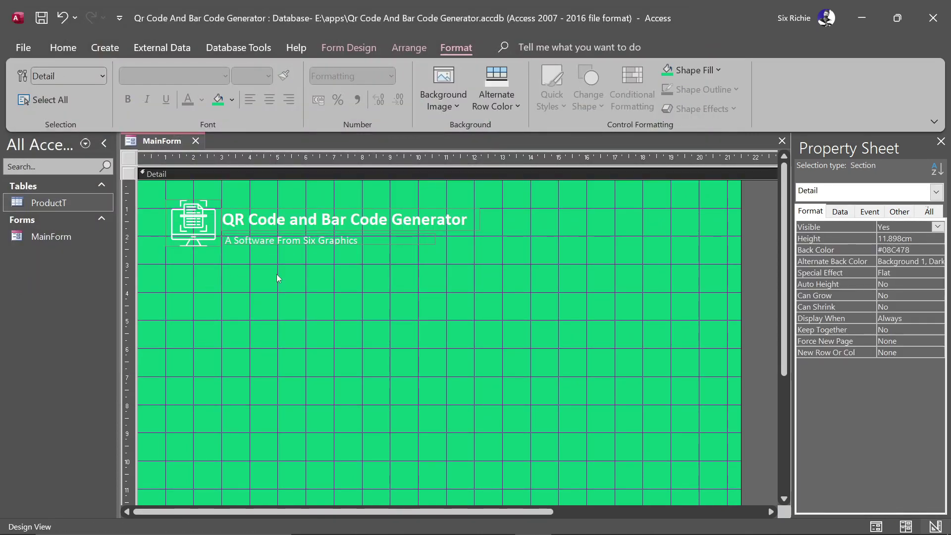
click(253, 221)
drag(253, 221, 244, 225)
click(243, 235)
Step: Save MainForm from the form window's shortcut menu
key(F5)
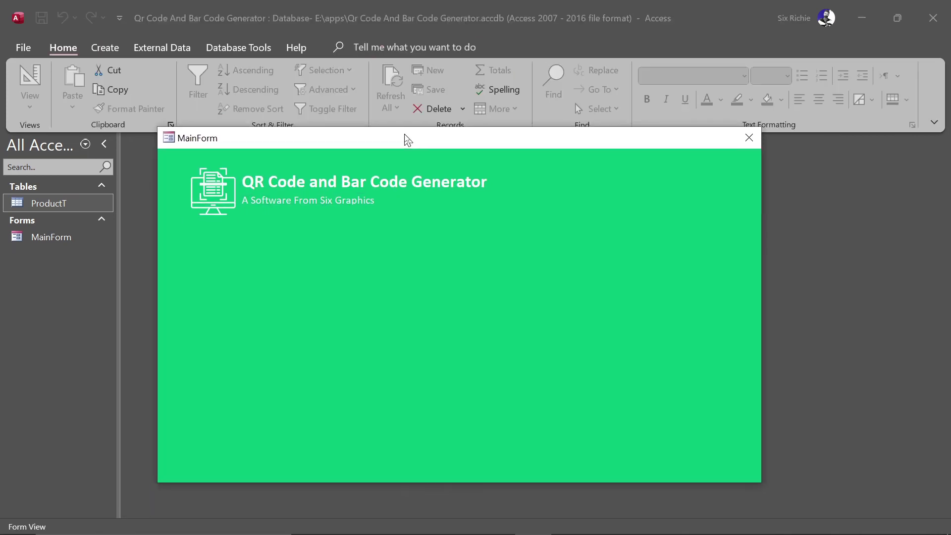
right_click(492, 139)
click(492, 139)
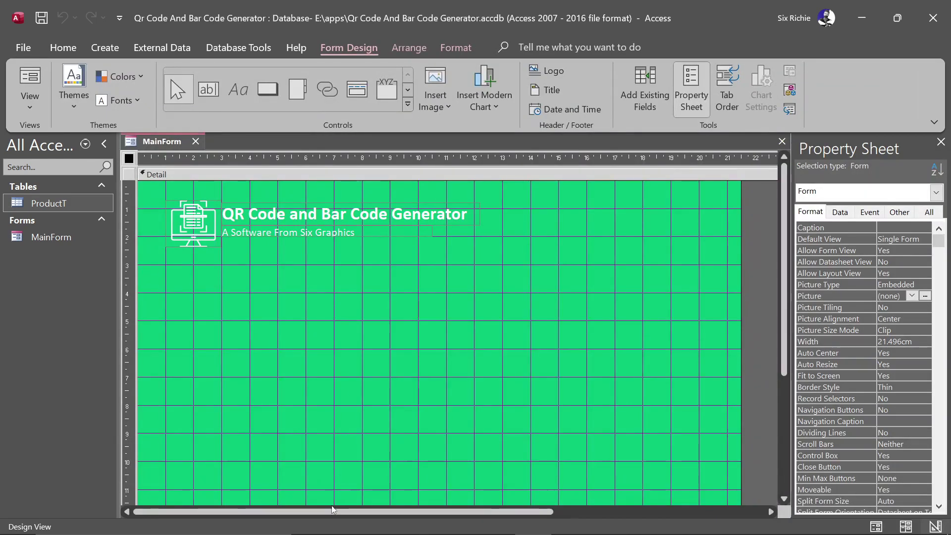
Step: Widen MainForm to 25.496cm and extend its bottom edge
drag(330, 511, 432, 511)
drag(645, 304, 757, 304)
scroll(497, 347, down, 4)
drag(497, 397, 500, 468)
Step: Preview MainForm in Form View, return to Design View, and close it
click(876, 526)
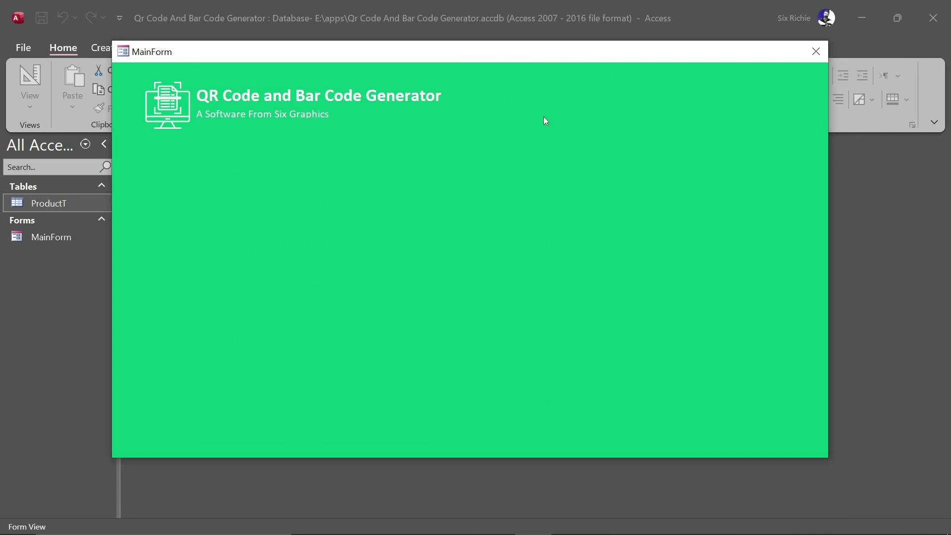
right_click(459, 55)
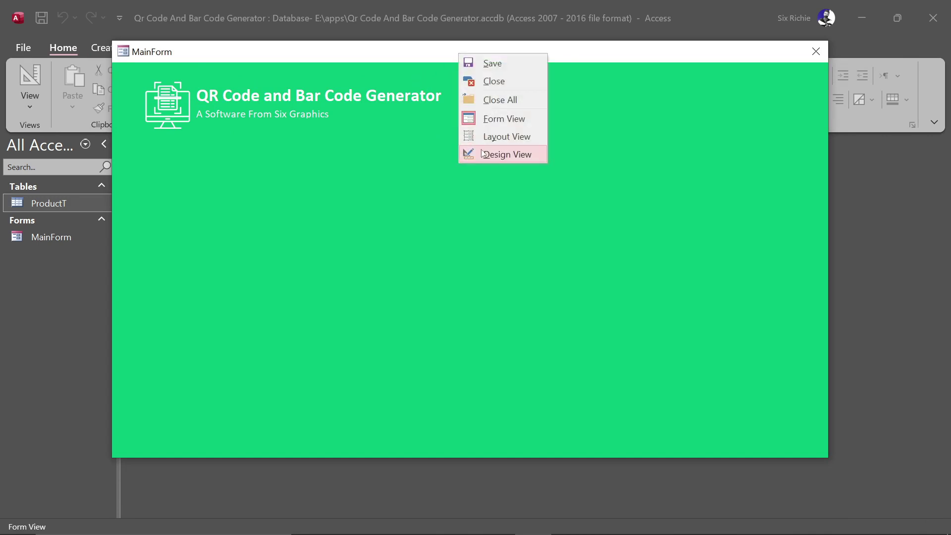
click(483, 153)
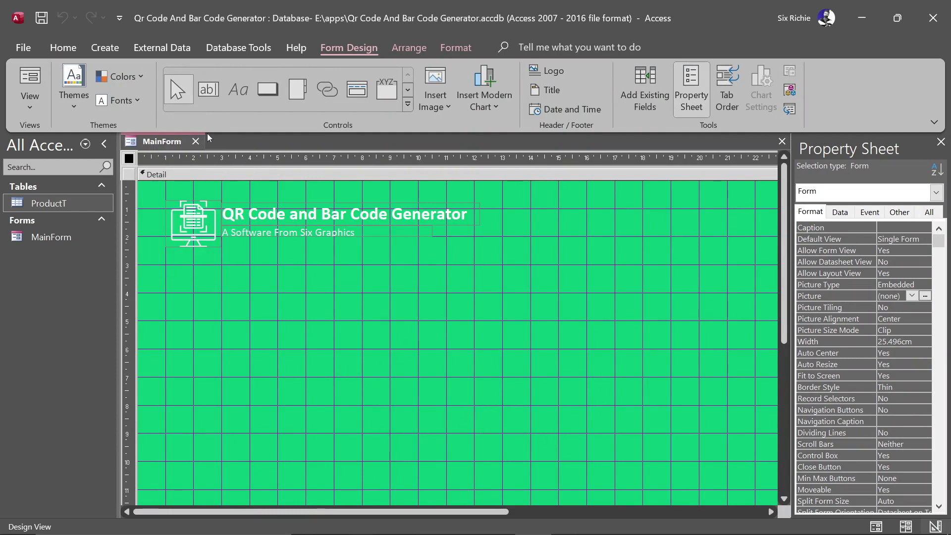
click(196, 141)
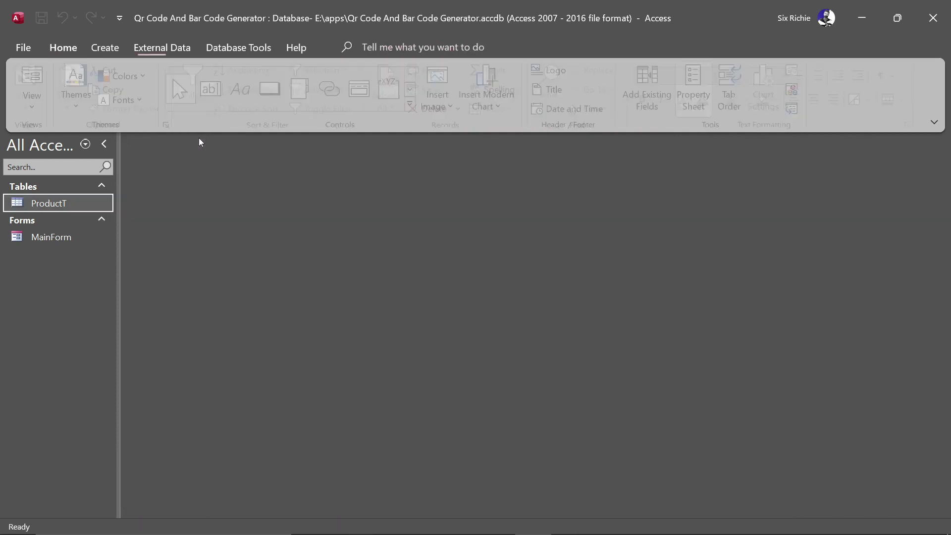
Step: Create a new blank form in Design View and widen it to about 21.6cm
click(101, 48)
click(350, 84)
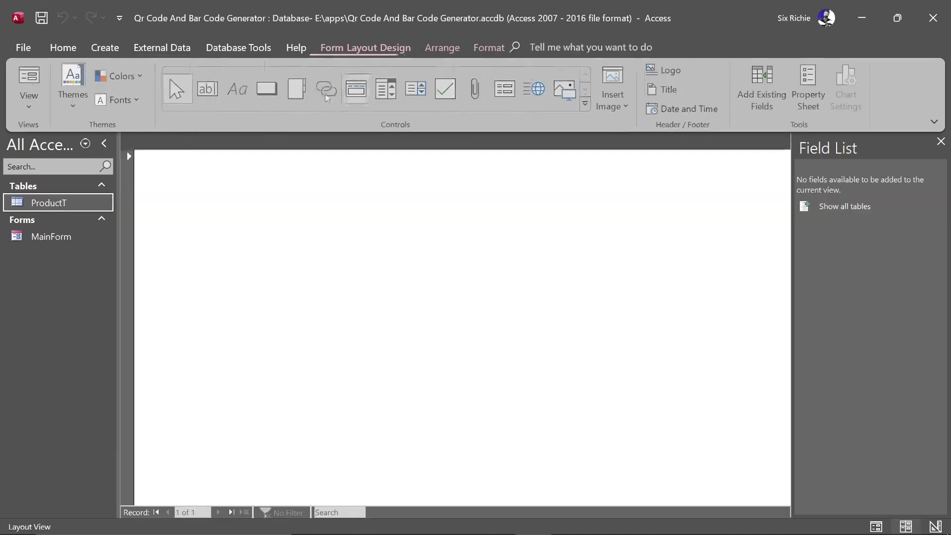
right_click(159, 141)
click(209, 263)
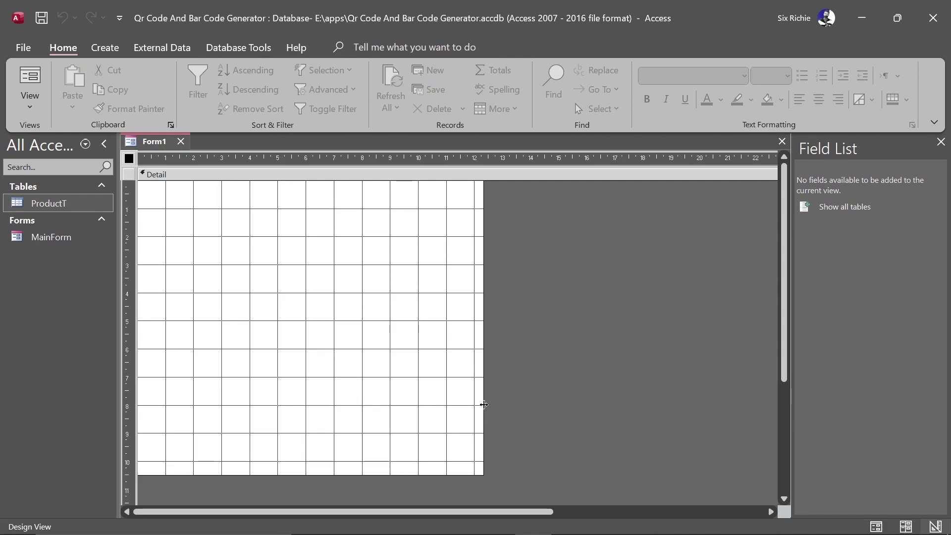
drag(513, 474, 513, 469)
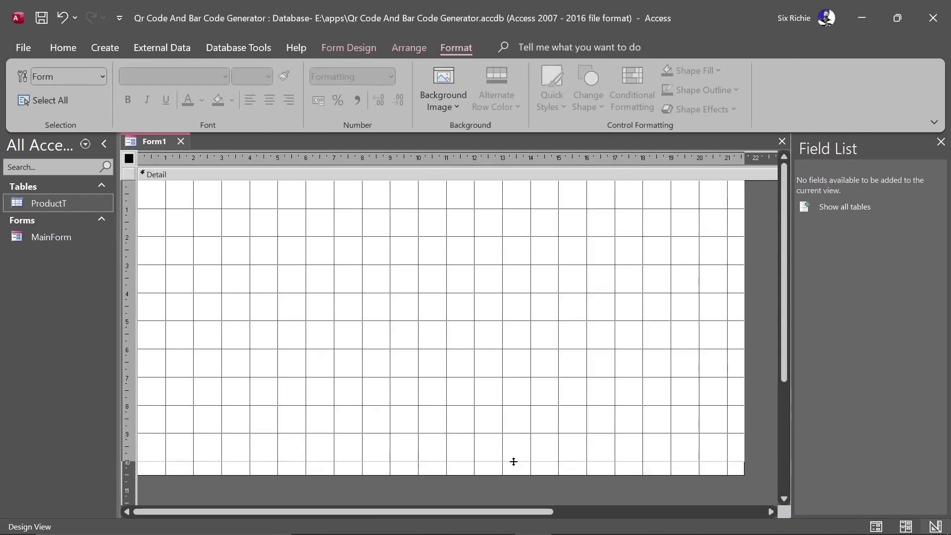
Step: Set the form's Scroll Bars to Neither and Moveable to No
double_click(129, 158)
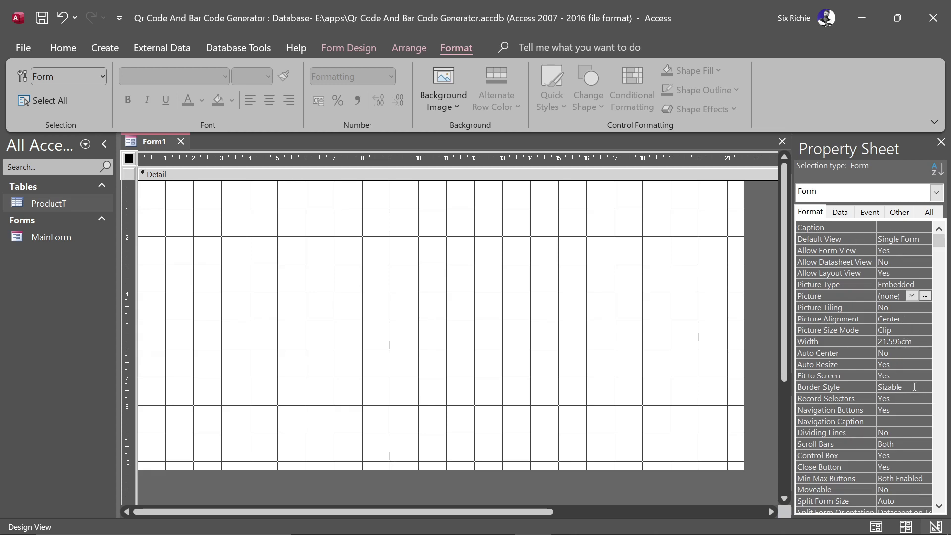
click(902, 444)
double_click(902, 444)
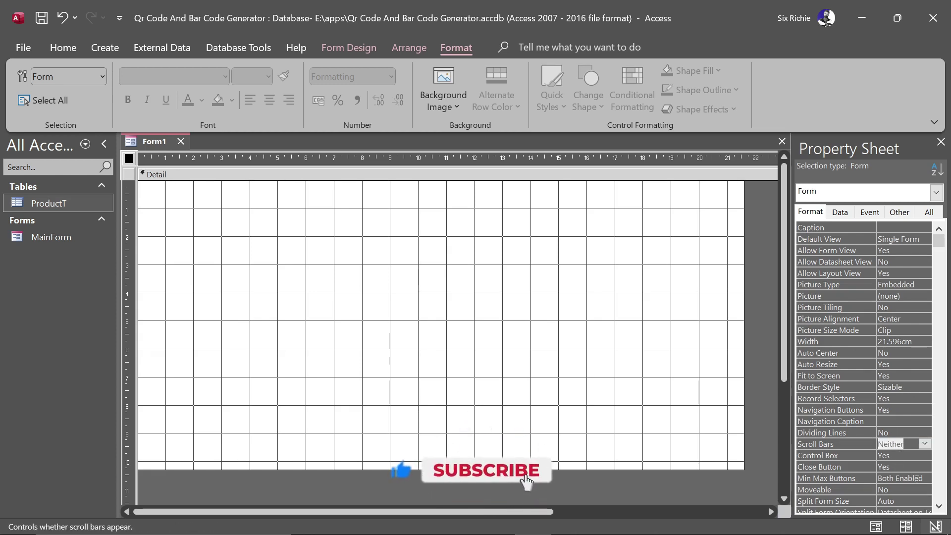
click(897, 489)
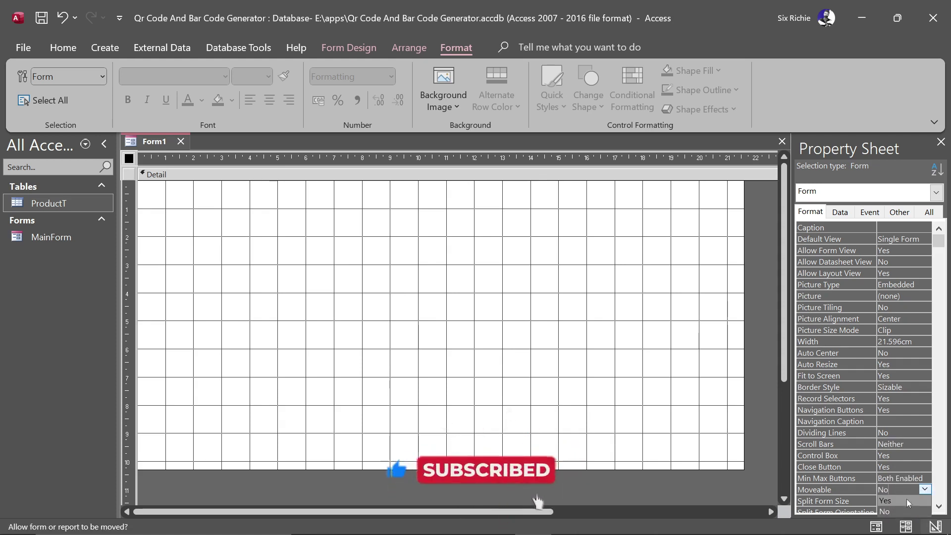
scroll(901, 394, down, 3)
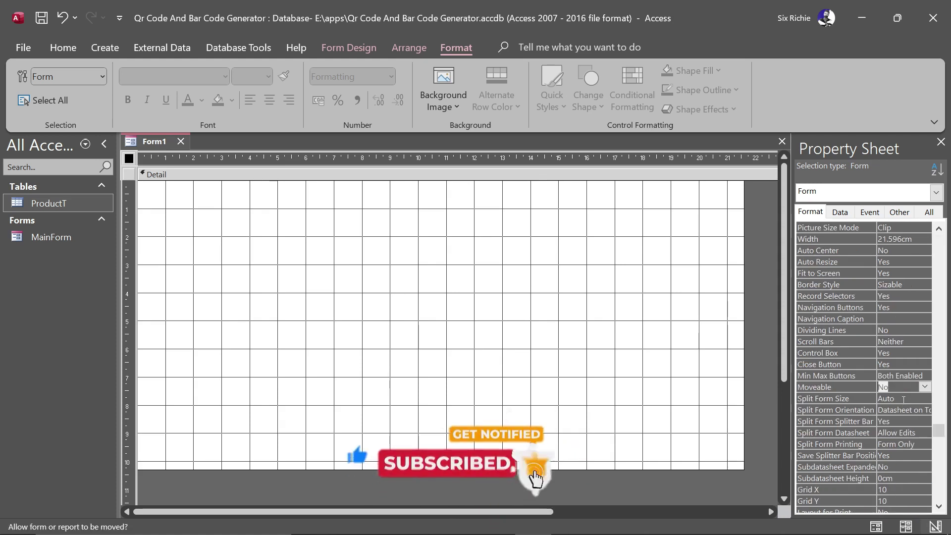
scroll(880, 432, up, 3)
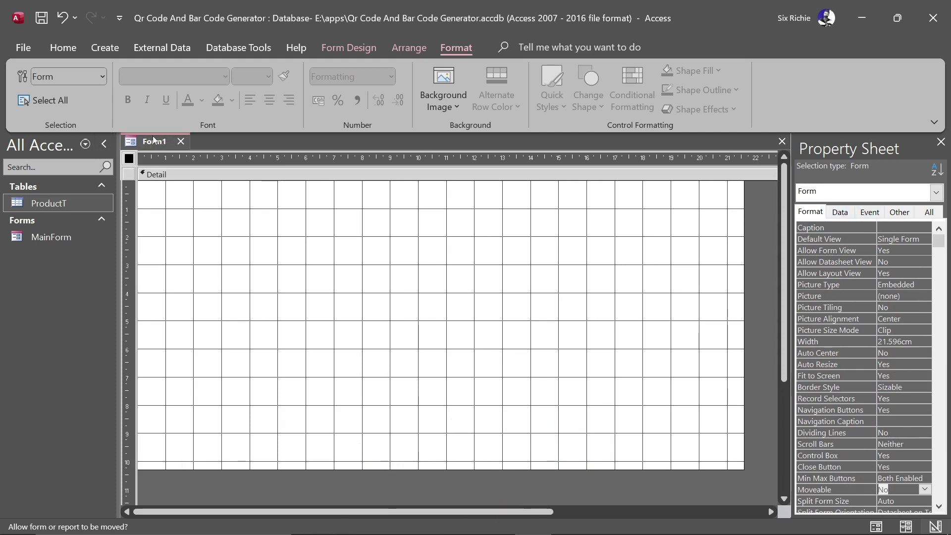
Step: Set Pop Up to Yes for the form and start saving it
click(877, 213)
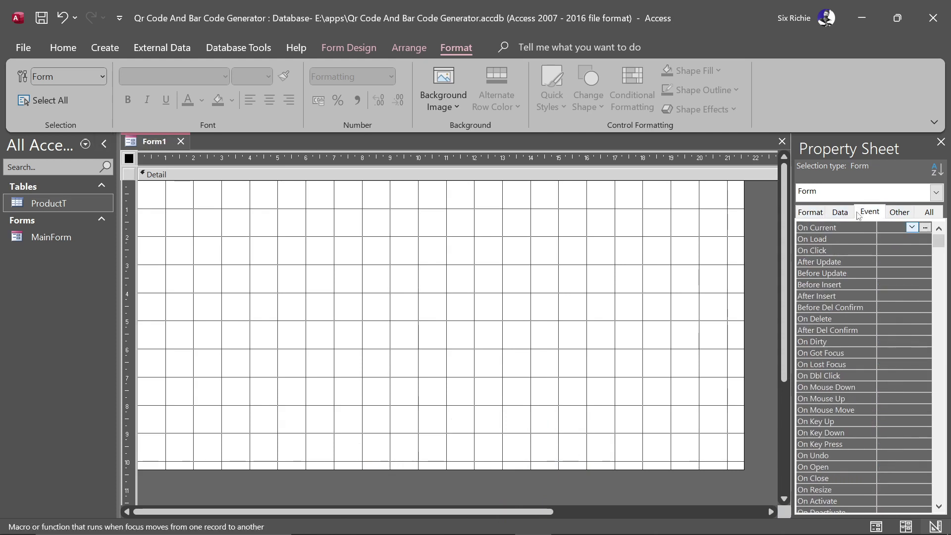
click(899, 212)
double_click(917, 230)
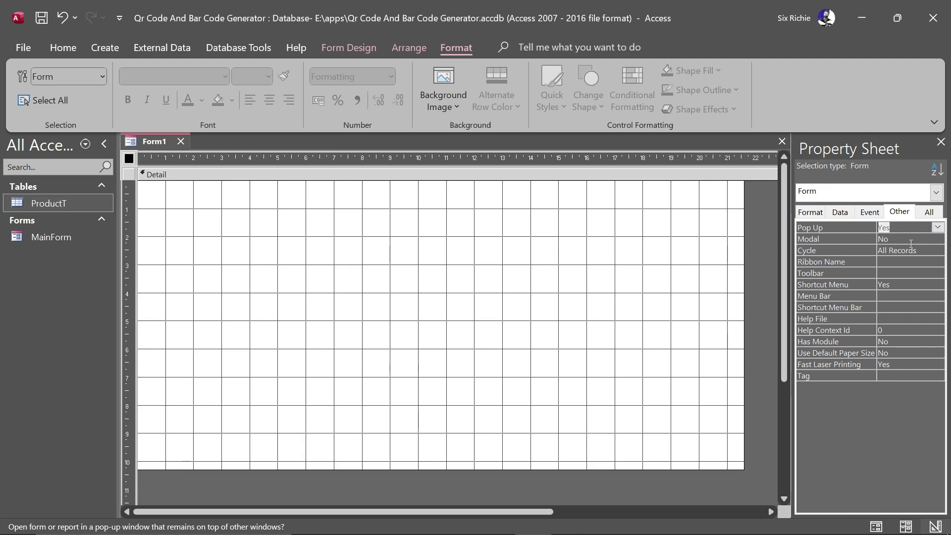
key(Return)
right_click(158, 141)
click(171, 149)
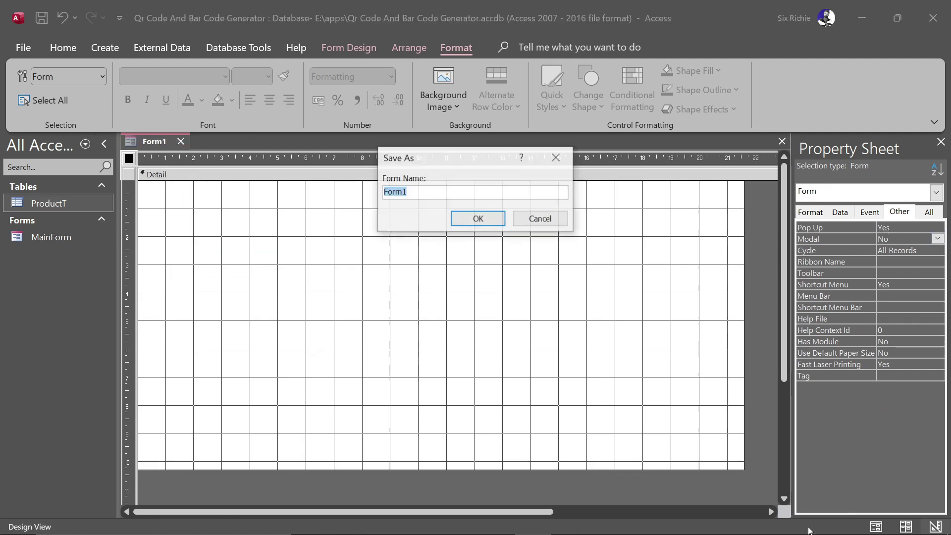
Step: Save the new form as ProductForm
click(446, 192)
drag(445, 193, 380, 195)
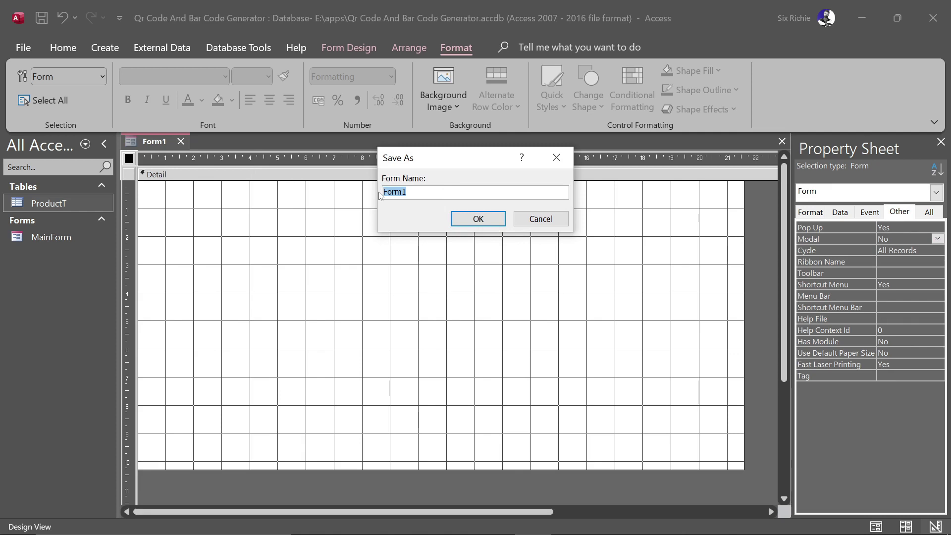
text(Product)
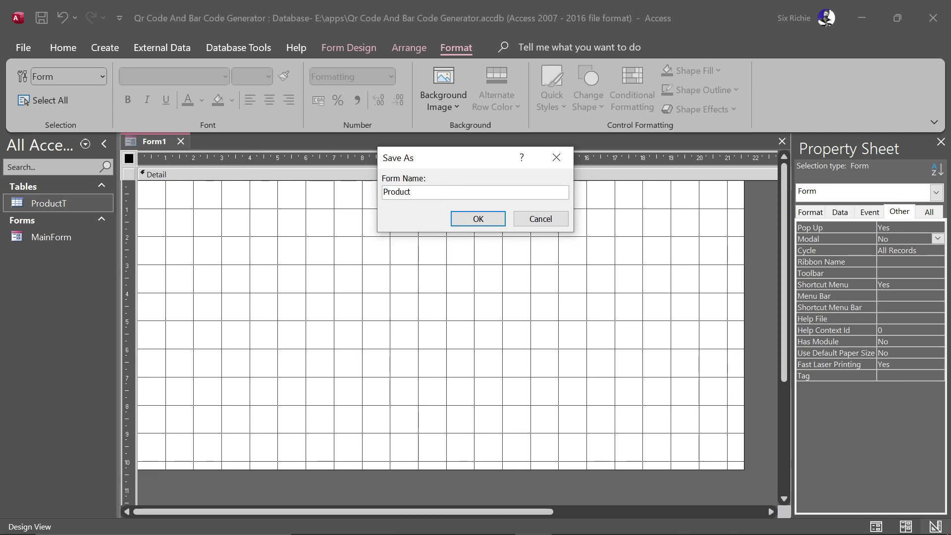
click(491, 219)
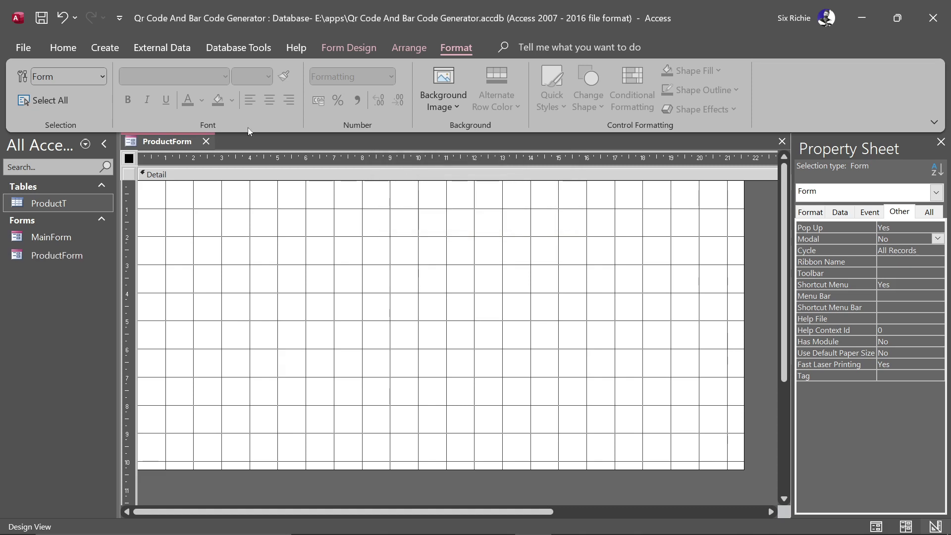
Step: Preview ProductForm as a floating window, move it, then return to Design View
right_click(179, 145)
click(218, 206)
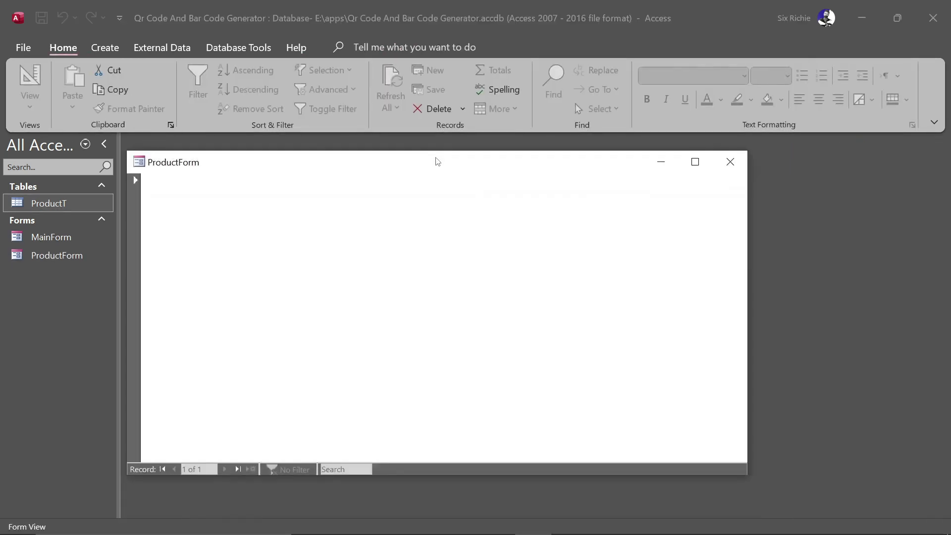
drag(435, 159, 469, 133)
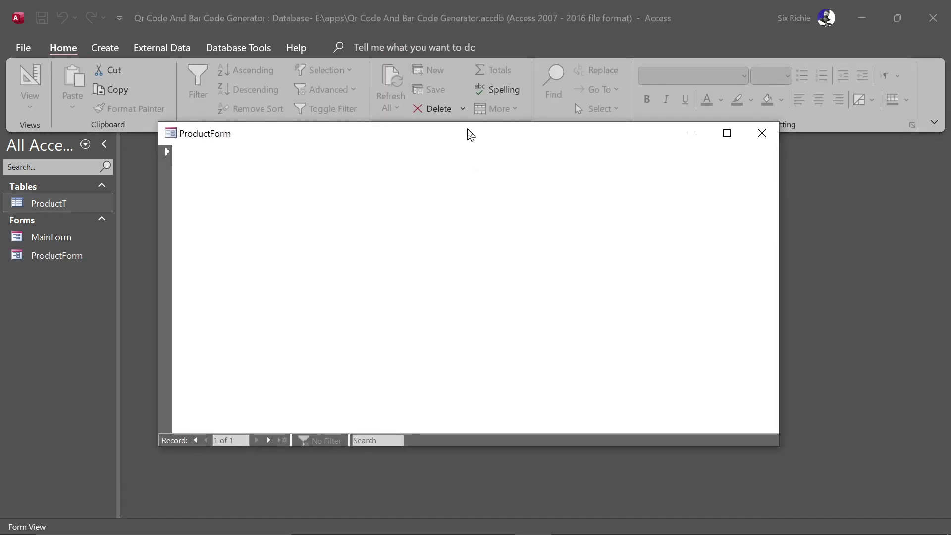
right_click(469, 131)
click(496, 230)
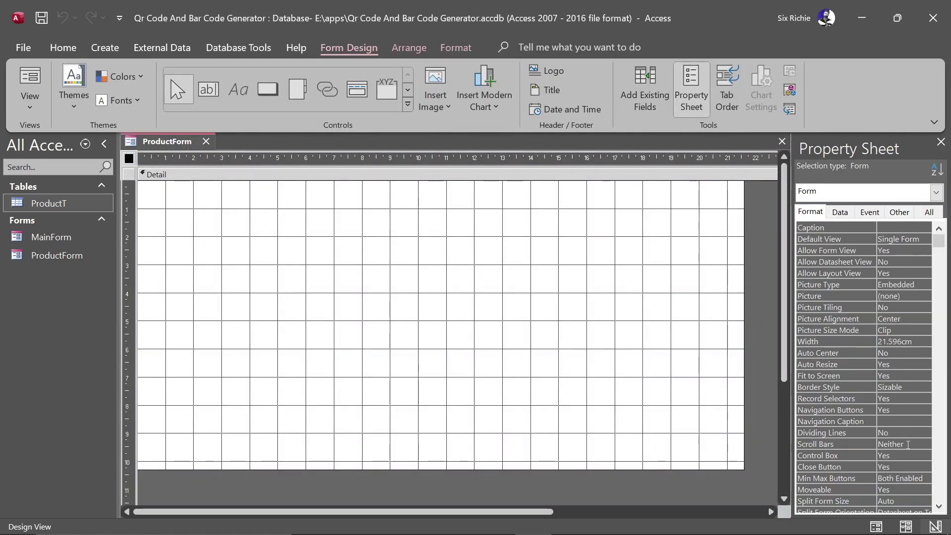
Step: Turn off navigation buttons, record selectors and the Min Max buttons for ProductForm
double_click(908, 410)
double_click(908, 399)
click(905, 421)
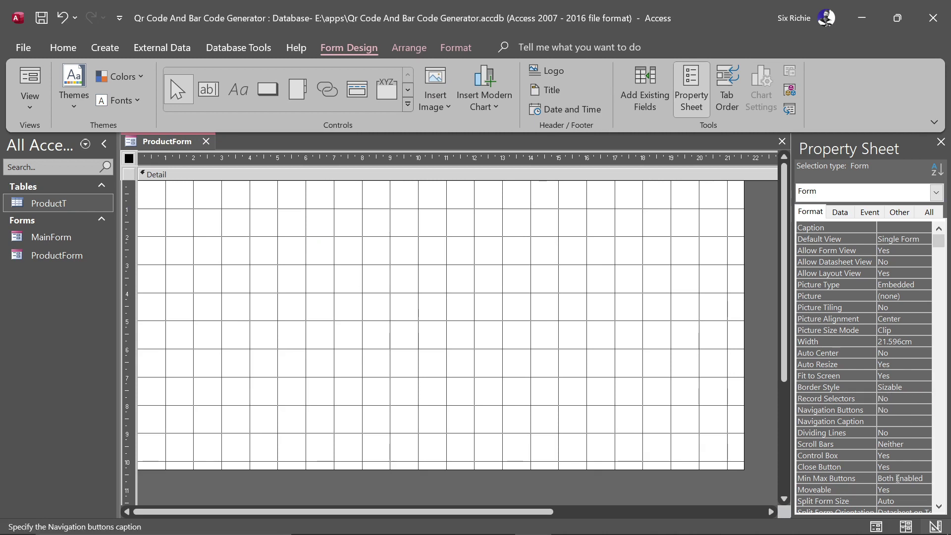
click(924, 478)
click(924, 478)
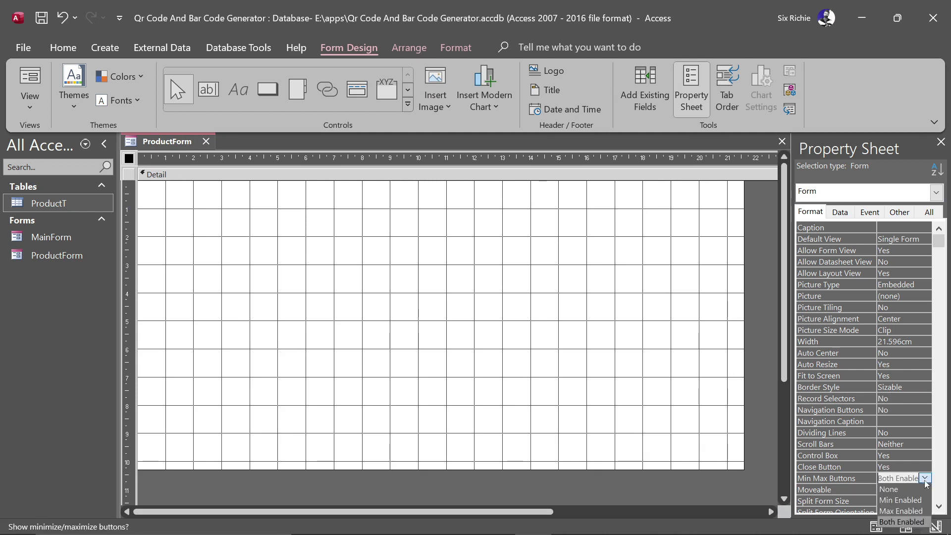
click(900, 492)
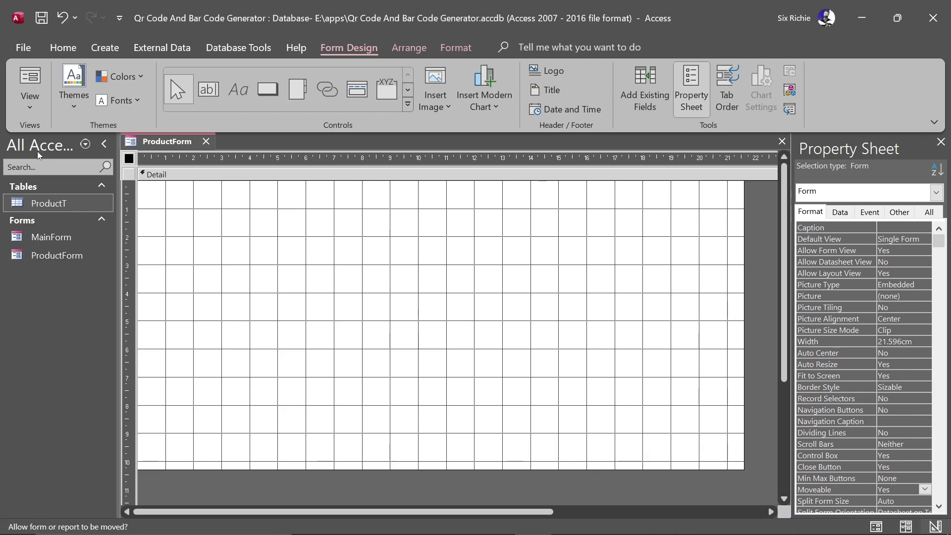
Step: Preview ProductForm twice in Form View, moving its window, and return to Design View
click(876, 527)
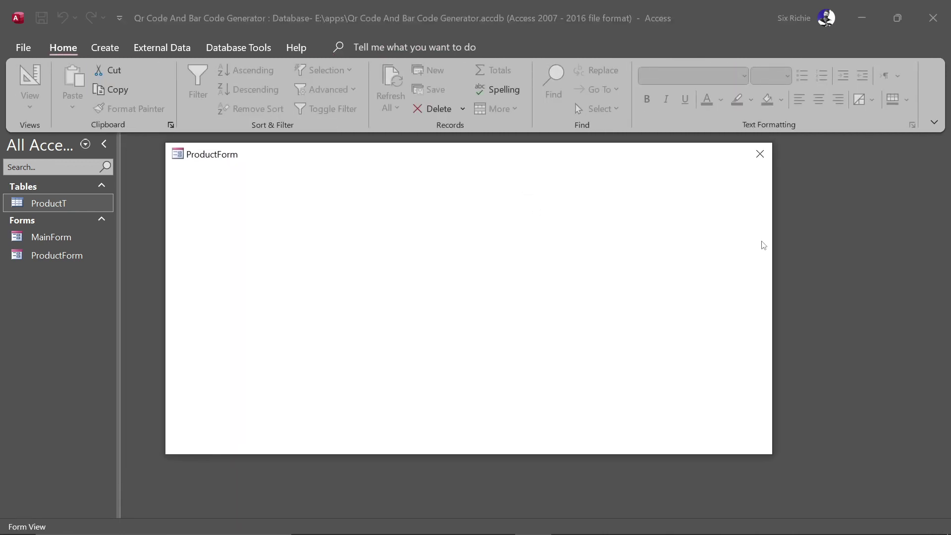
right_click(437, 154)
click(468, 252)
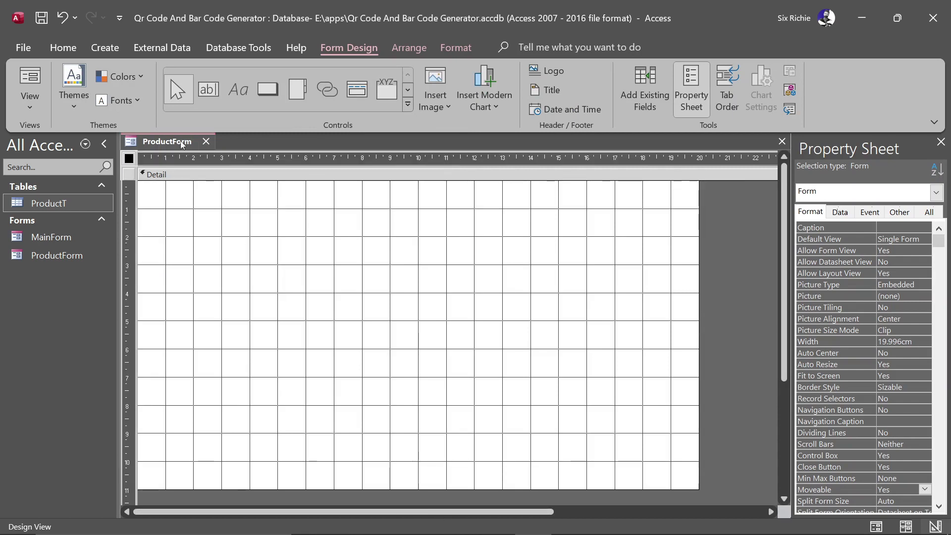
click(876, 527)
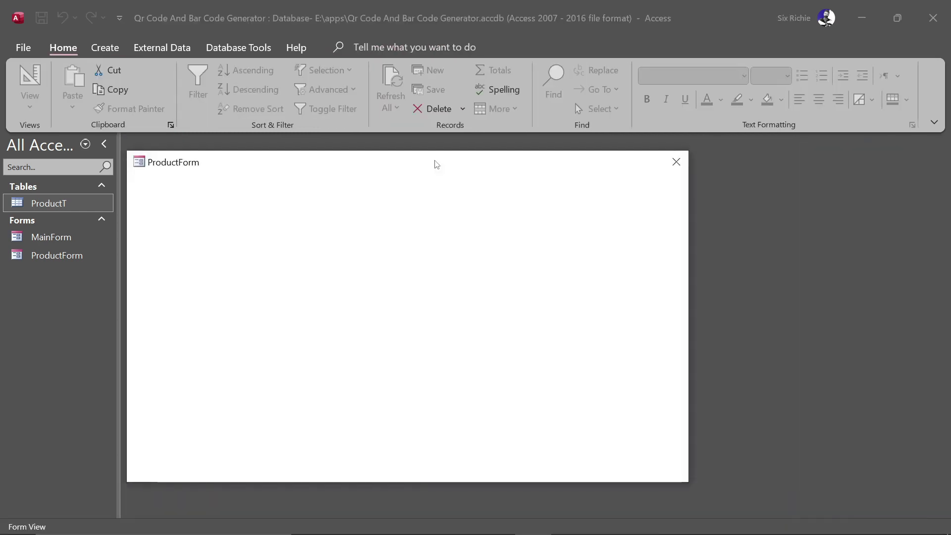
drag(433, 161, 507, 162)
right_click(507, 160)
click(544, 260)
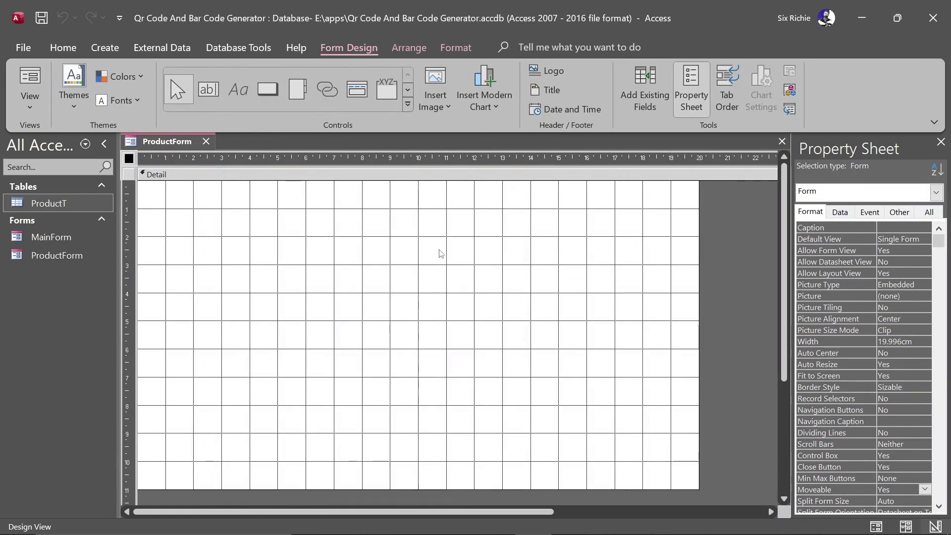
Step: Fill the Detail section with a light grey shade of Background 1 instead of white
click(238, 89)
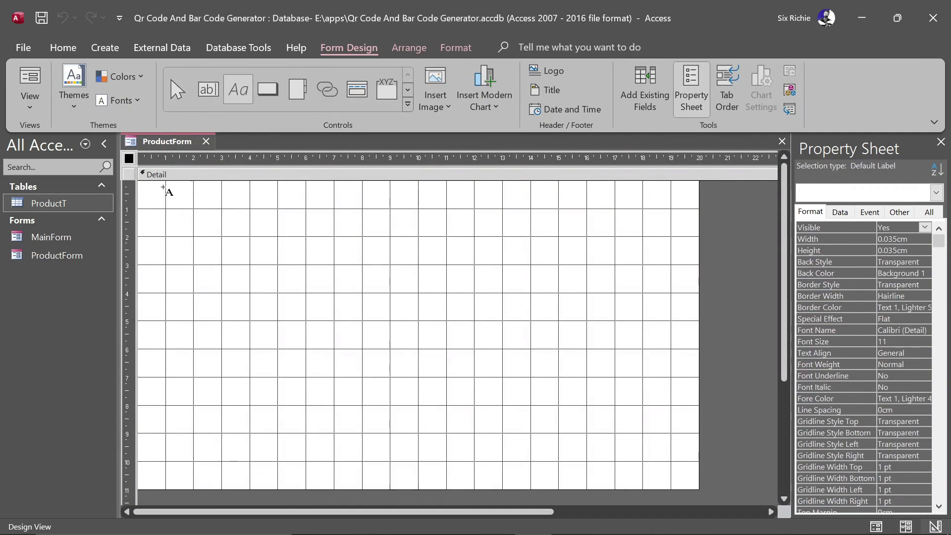
click(239, 100)
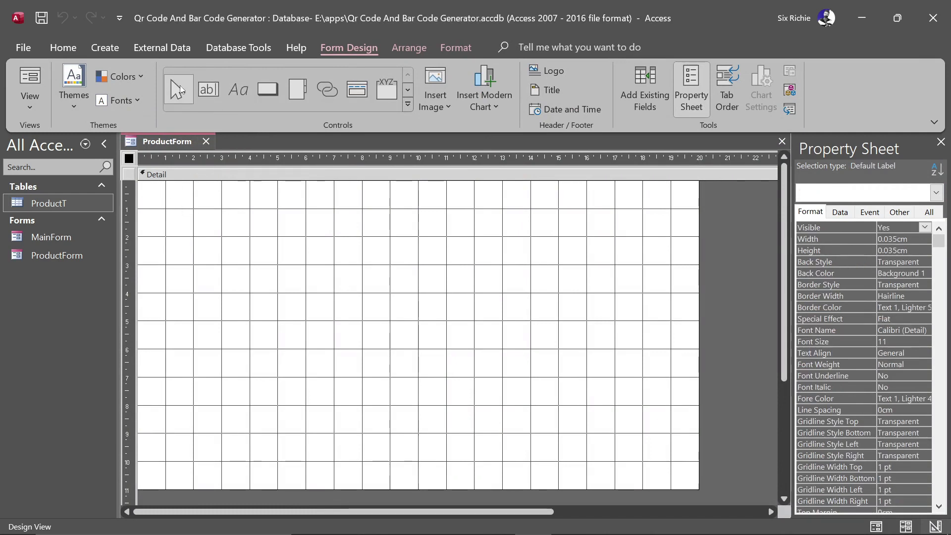
click(177, 191)
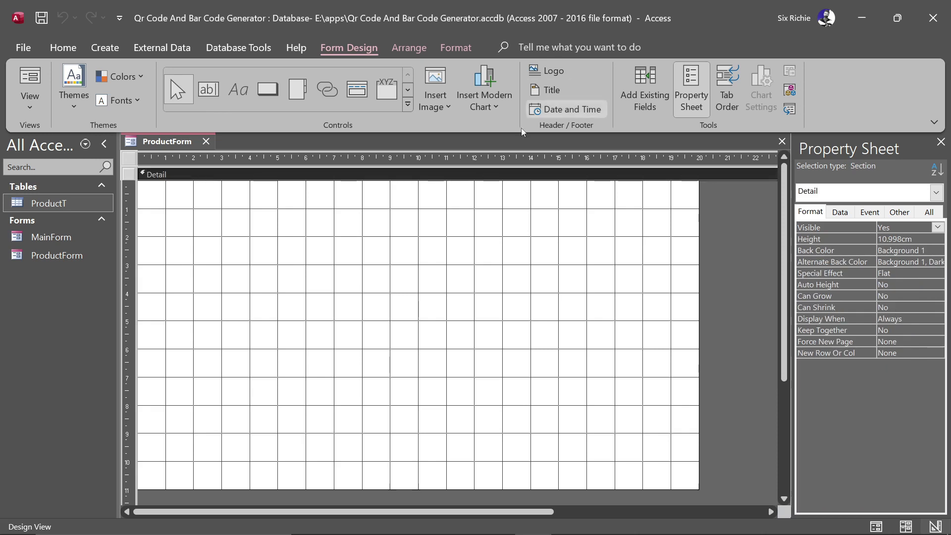
click(471, 51)
click(700, 70)
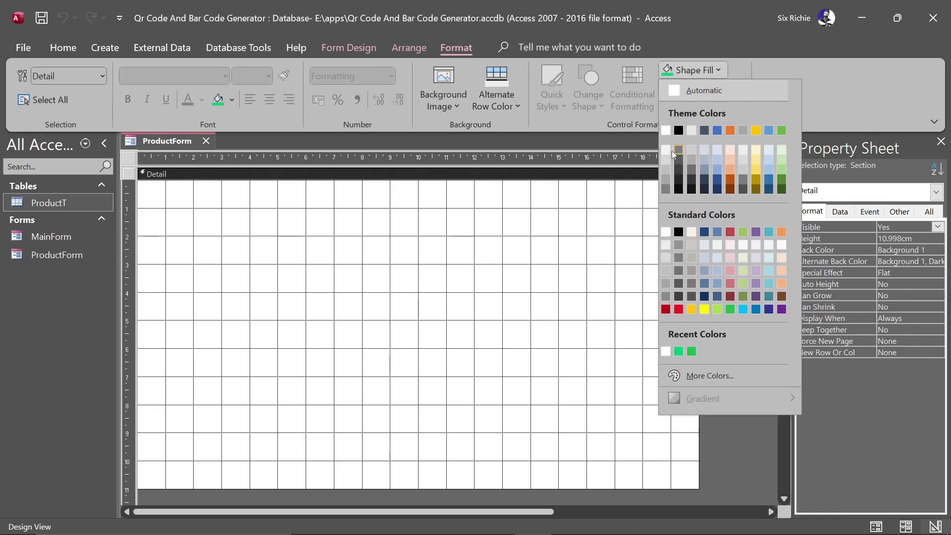
click(666, 244)
click(698, 69)
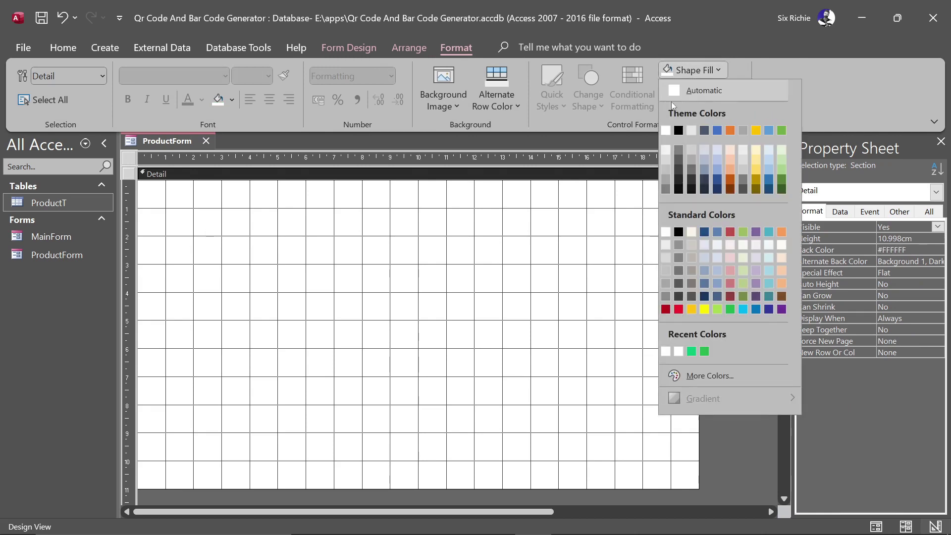
click(665, 149)
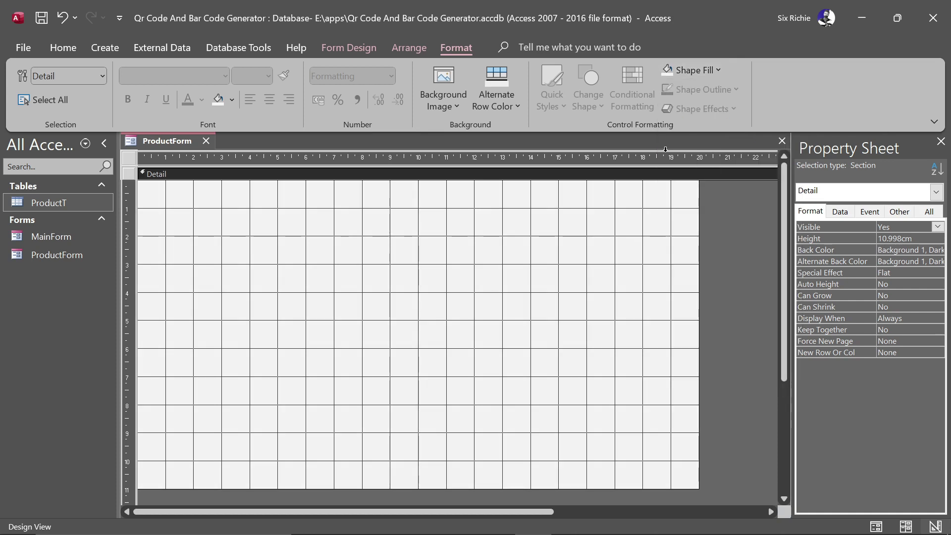
Step: Preview the grey-backed form in Form View, then return to Design View
click(876, 526)
right_click(440, 163)
click(475, 255)
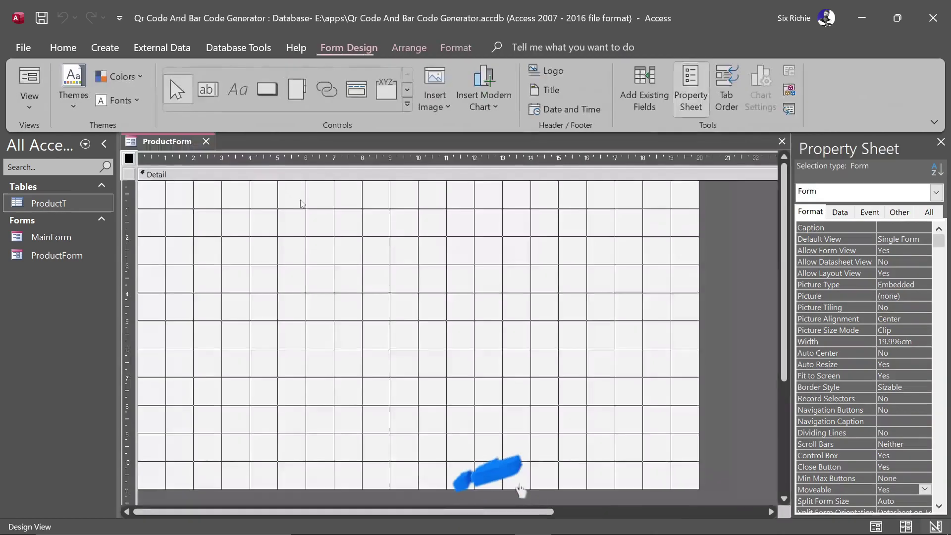
Step: Add a 'Product Information' label at the top-left, formatted 16 point and bold
click(239, 89)
drag(160, 188, 388, 216)
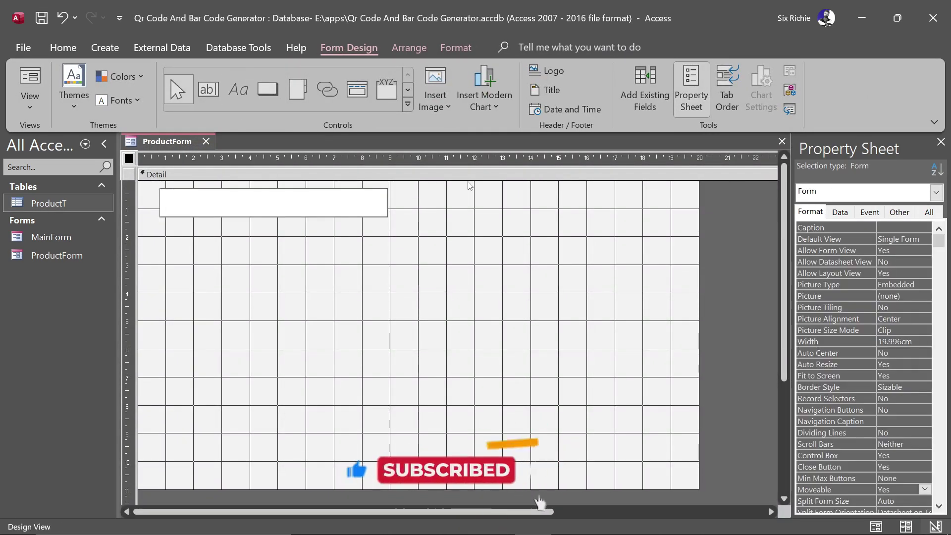
text(Product I)
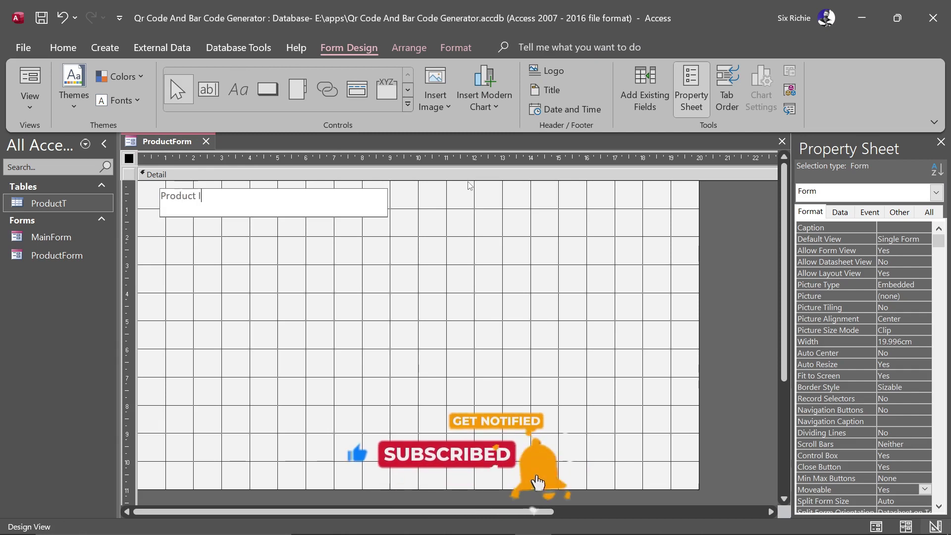
text(nformation)
click(412, 280)
click(342, 216)
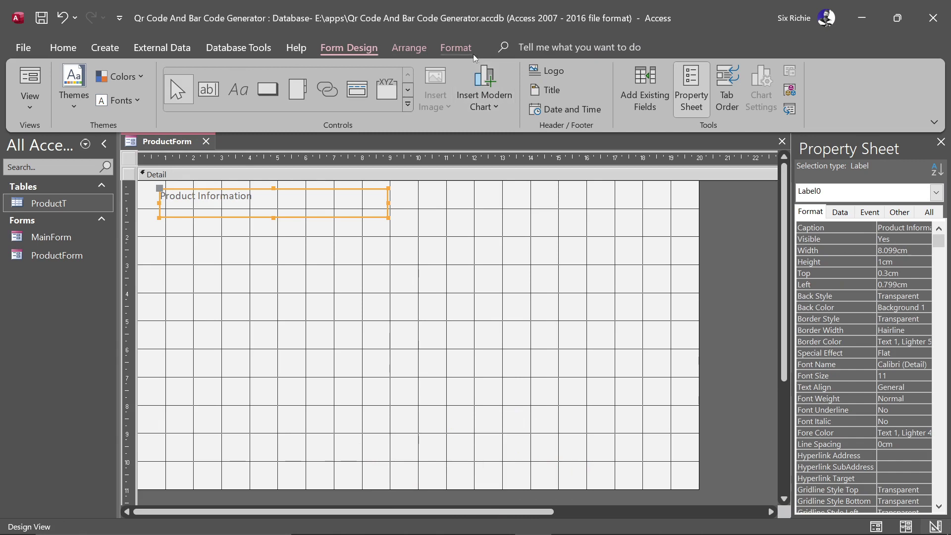
click(455, 47)
click(267, 77)
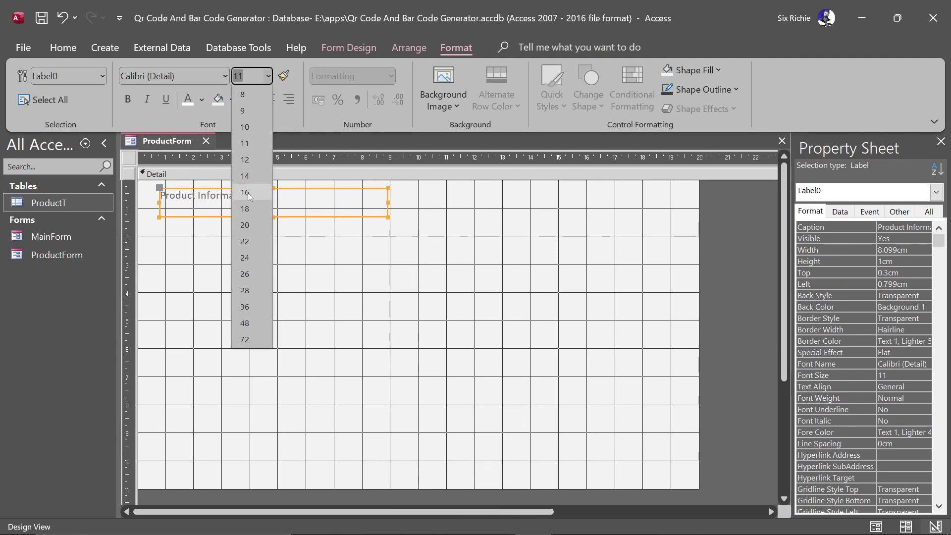
click(246, 193)
click(130, 99)
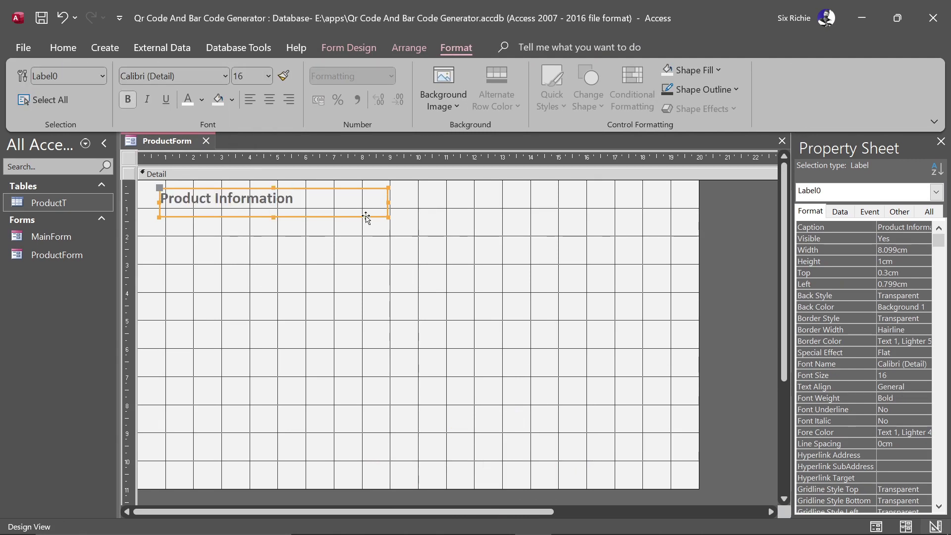
Step: Shrink the heading to fit its text, move it to the left edge, and preview in Form View
drag(388, 199, 298, 200)
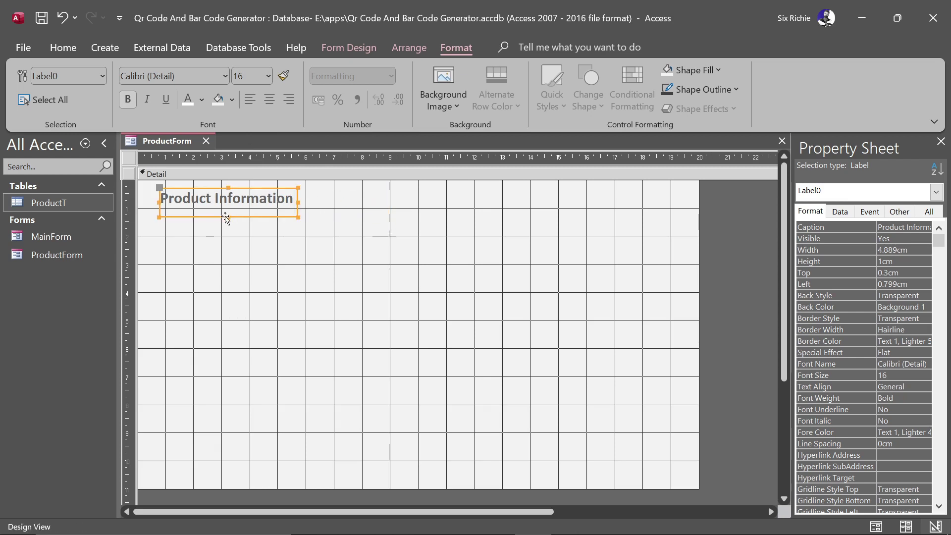
drag(225, 218, 224, 209)
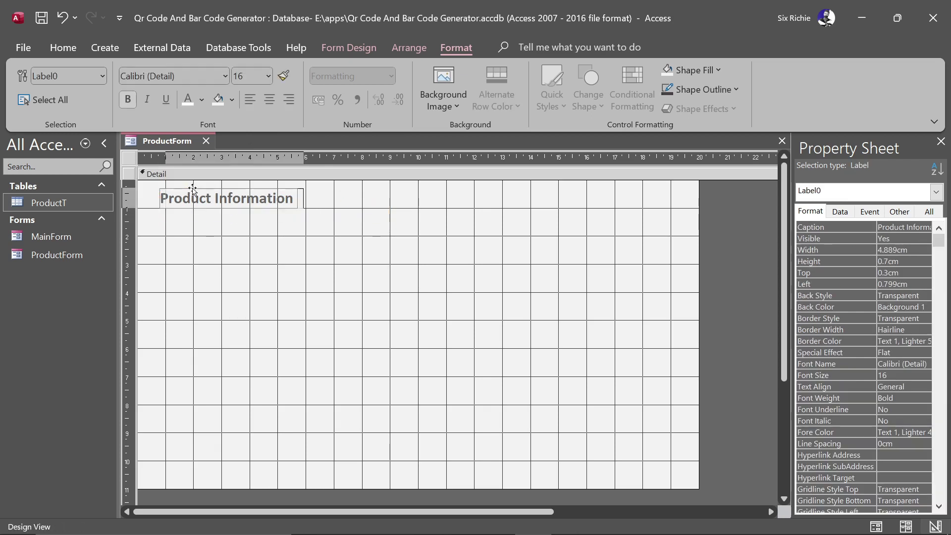
drag(192, 189, 174, 189)
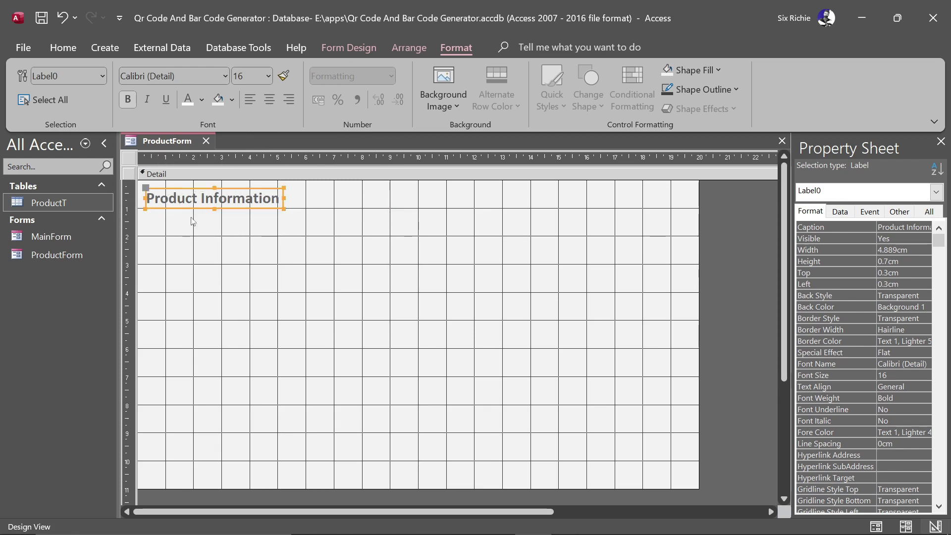
click(266, 218)
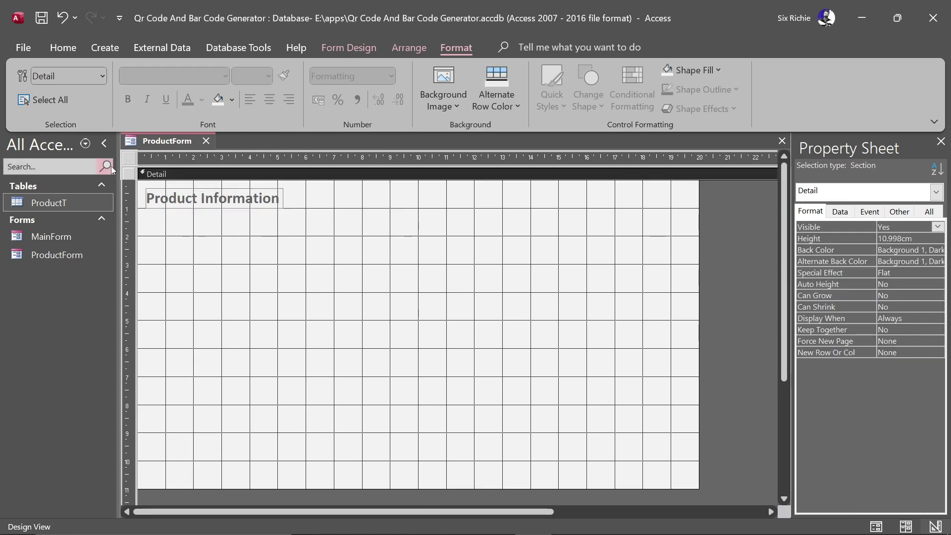
right_click(169, 131)
right_click(159, 137)
click(516, 317)
mouse_move(879, 518)
click(910, 526)
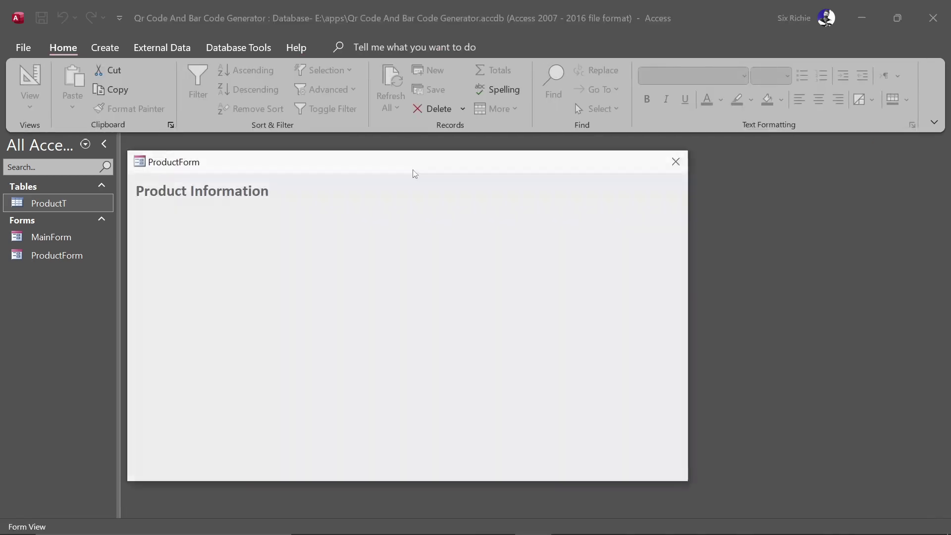
Step: Back in Design View, change the Product Information heading's text to a lighter grey
right_click(454, 161)
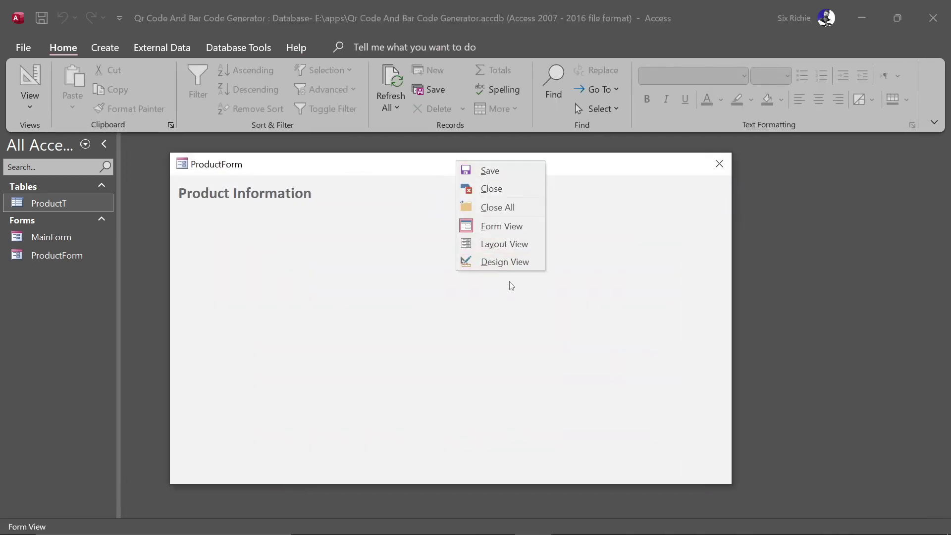
click(500, 263)
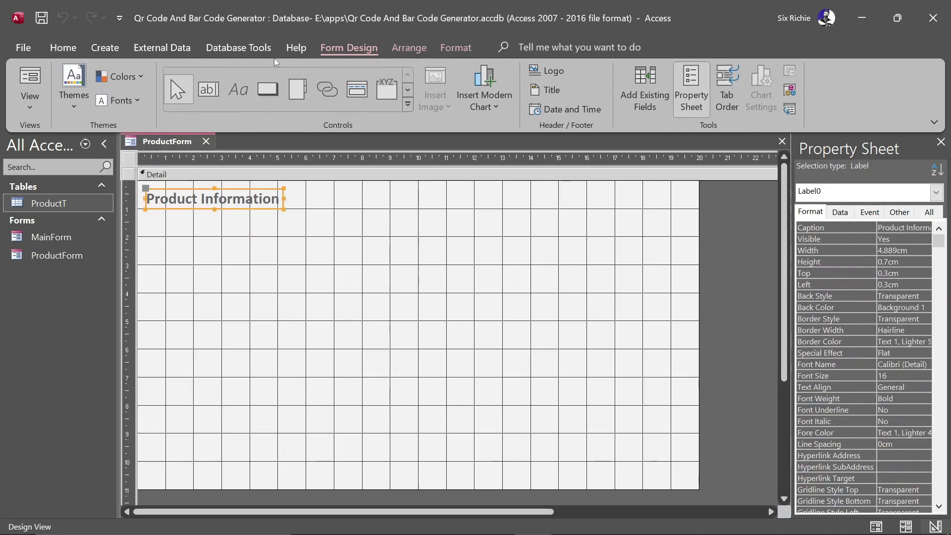
click(456, 47)
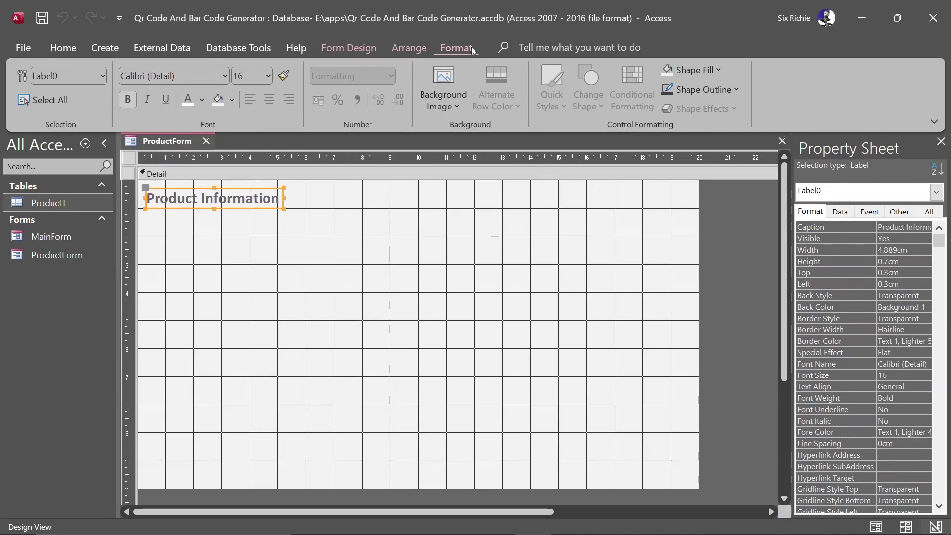
click(201, 100)
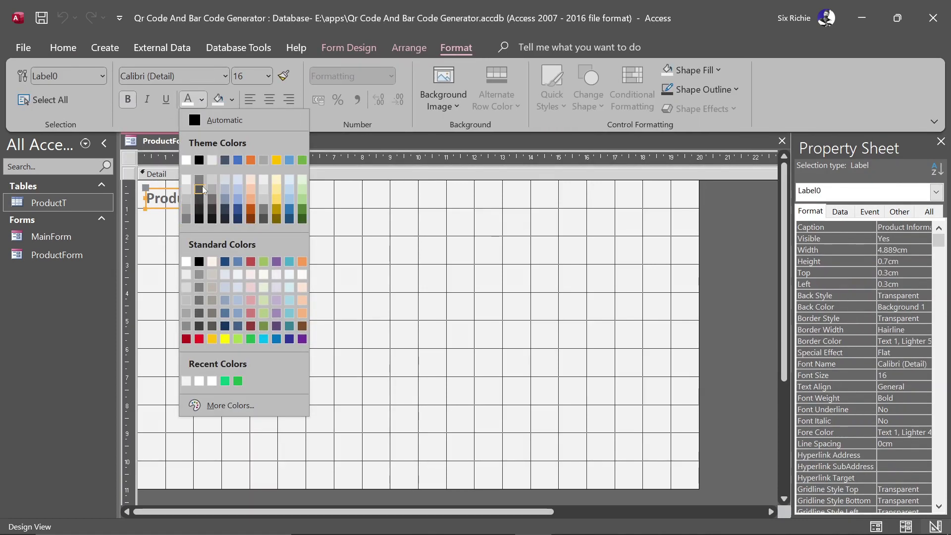
click(201, 190)
click(203, 103)
click(201, 183)
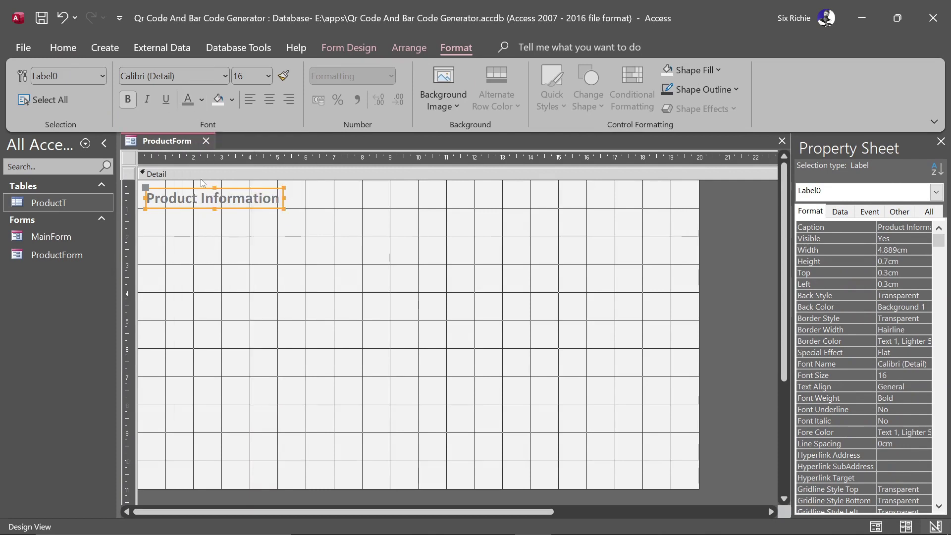
click(262, 308)
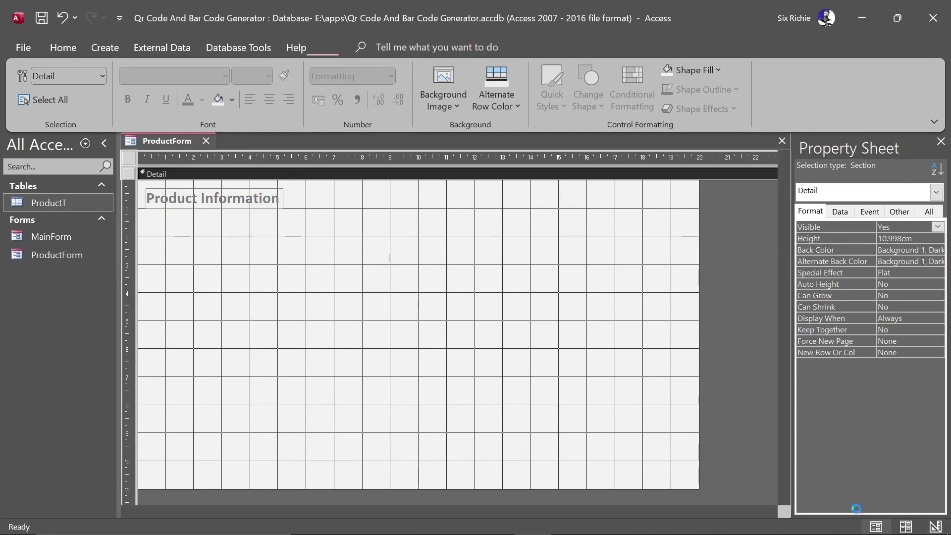
Step: Preview the form in Form View, then return to Design View
click(876, 526)
mouse_move(325, 170)
mouse_down()
mouse_move(359, 169)
mouse_move(340, 164)
mouse_up()
right_click(339, 163)
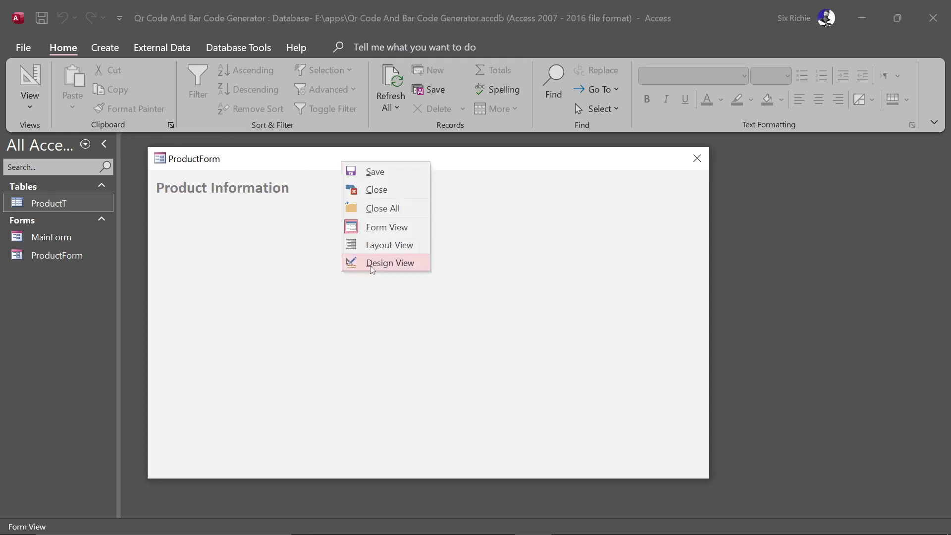
click(376, 260)
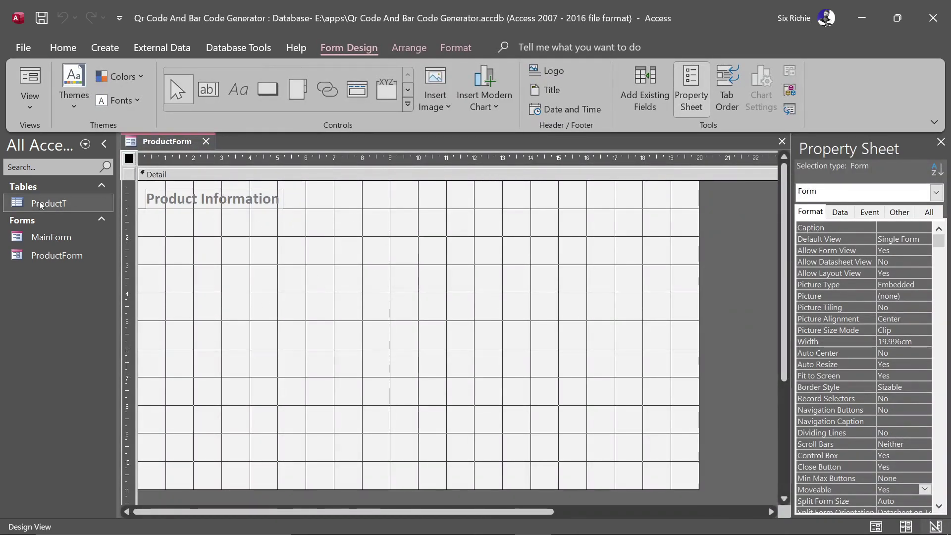
Step: Set the form's Record Source to ProductT and list its available fields
click(842, 213)
click(924, 228)
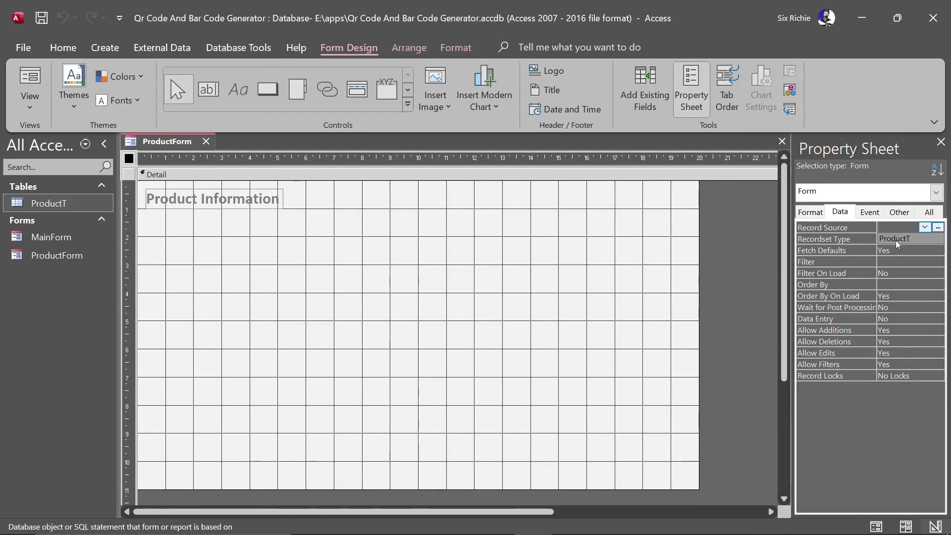
click(895, 239)
click(919, 238)
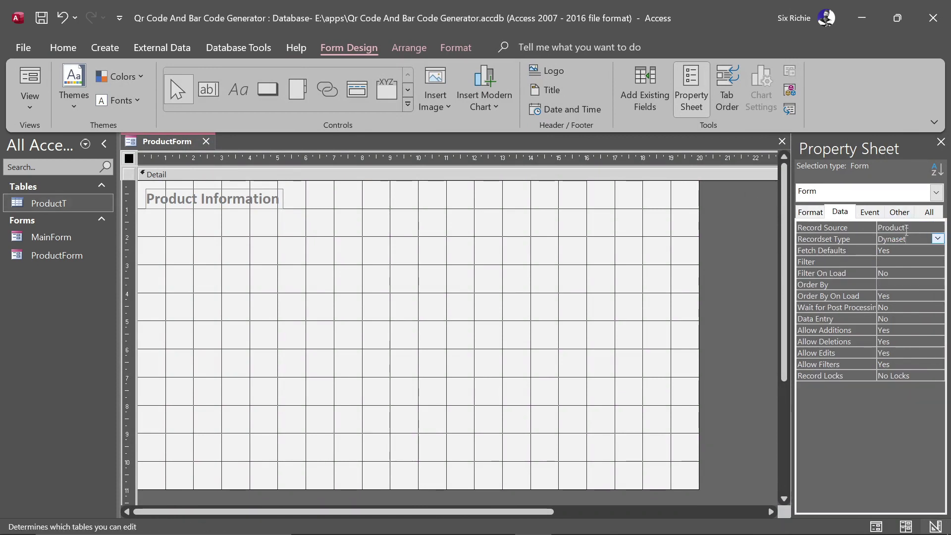
click(652, 85)
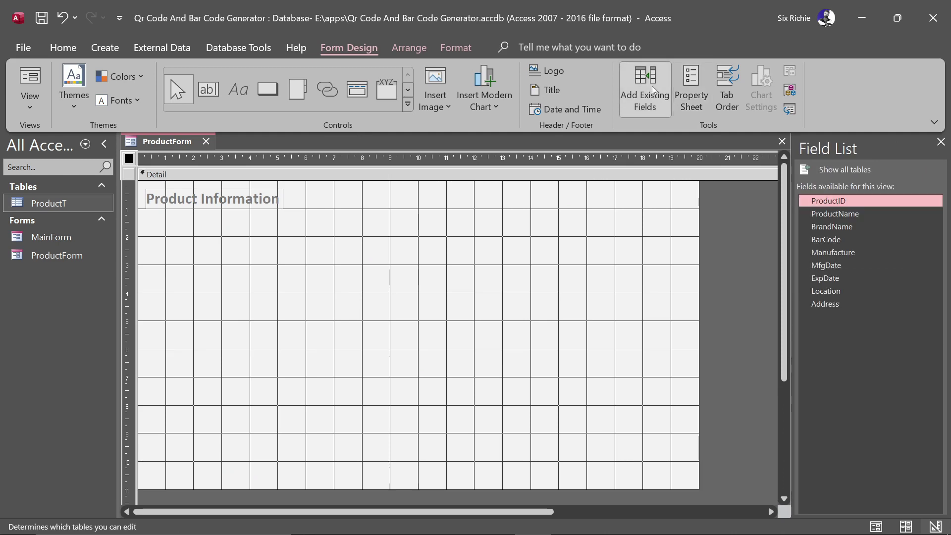
Step: Add the ProductT fields, ProductID through Address, to the form from the Field List
double_click(837, 213)
double_click(836, 227)
double_click(837, 239)
double_click(837, 252)
double_click(836, 265)
double_click(837, 277)
double_click(837, 291)
double_click(837, 304)
Step: Move the new field controls right and arrange them in a Stacked layout instead of Tabular
drag(347, 230, 224, 396)
click(329, 240)
drag(307, 210, 185, 392)
drag(174, 258, 339, 283)
right_click(355, 262)
mouse_move(465, 253)
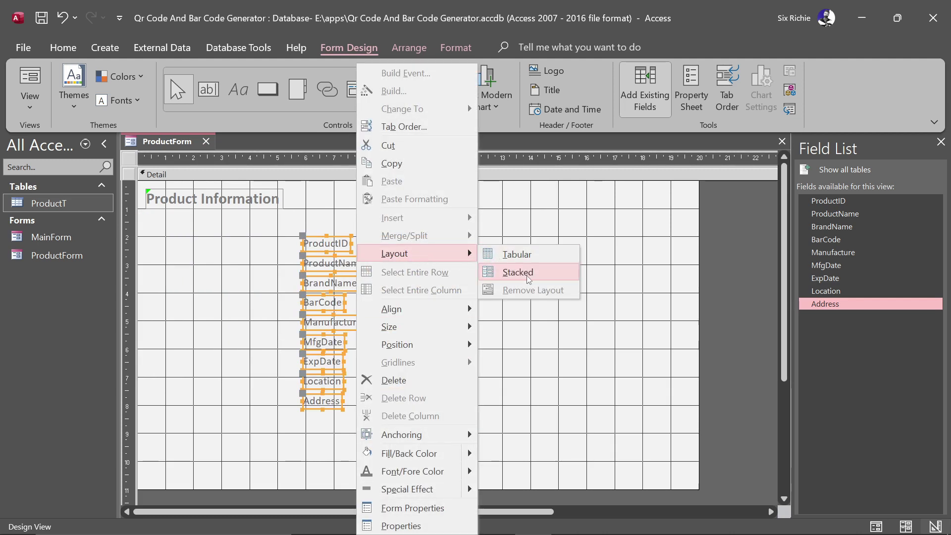
click(515, 254)
key(ctrl+z)
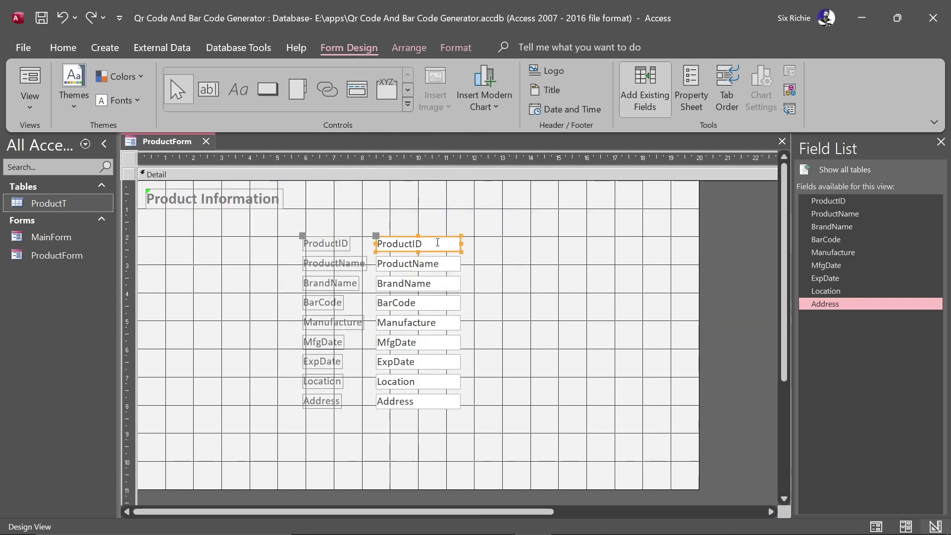
key(ctrl+a)
right_click(437, 242)
mouse_move(500, 253)
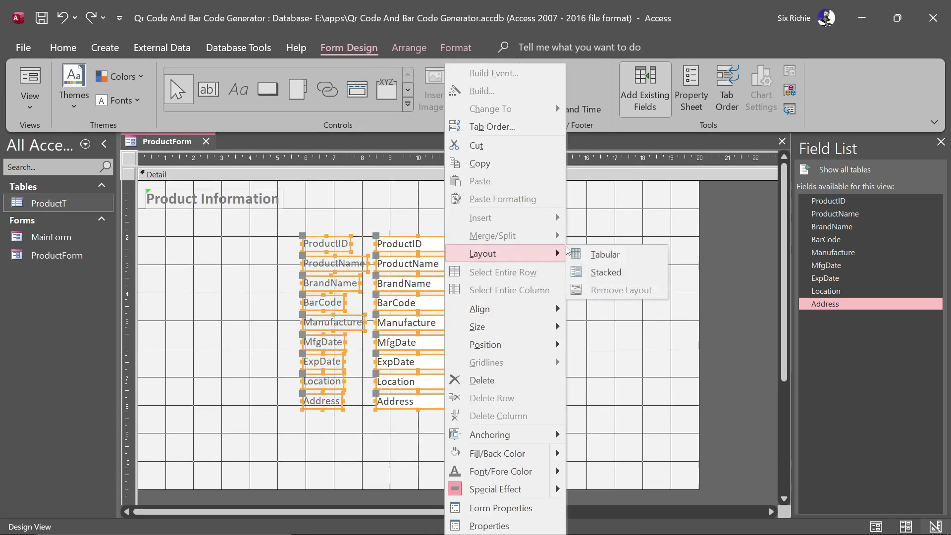
click(605, 272)
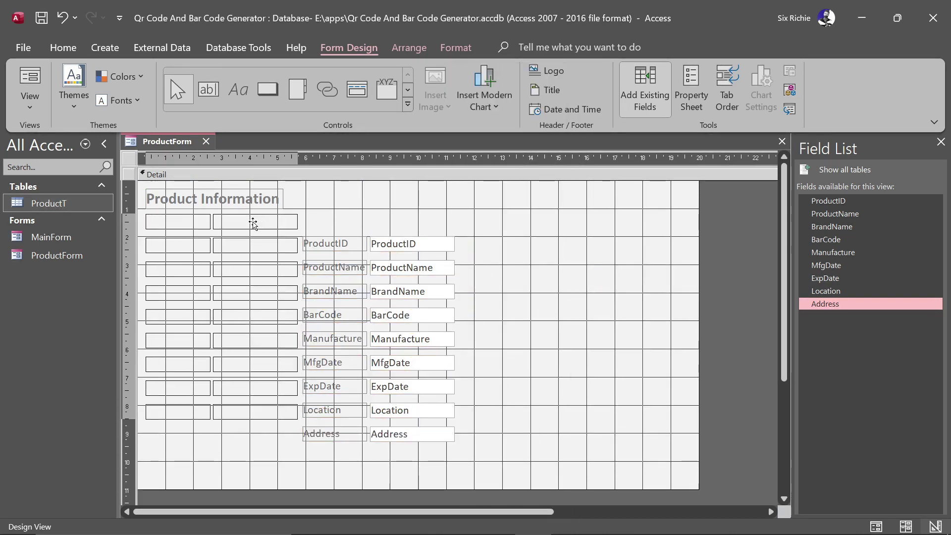
Step: Move the stacked fields to the form's left side and widen the text boxes
drag(253, 223, 405, 252)
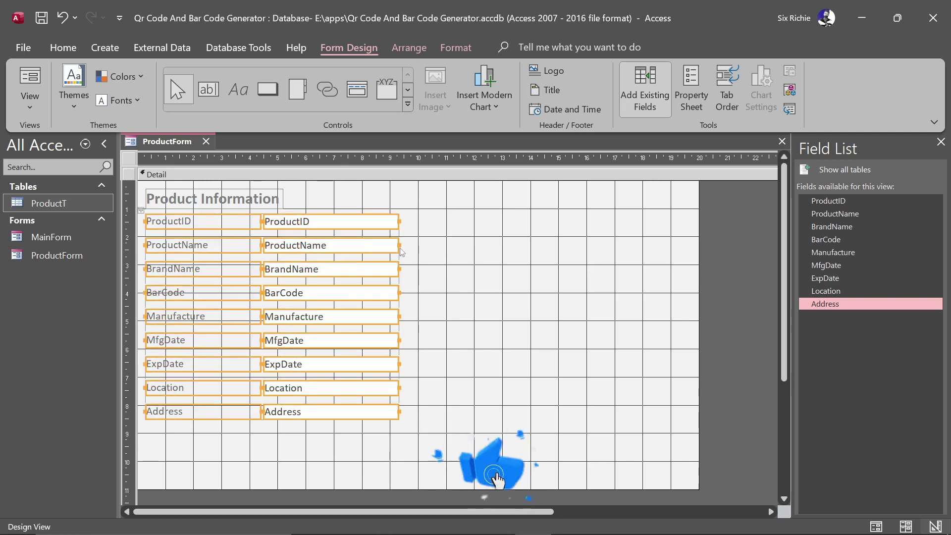
drag(418, 211, 265, 471)
drag(399, 245, 446, 246)
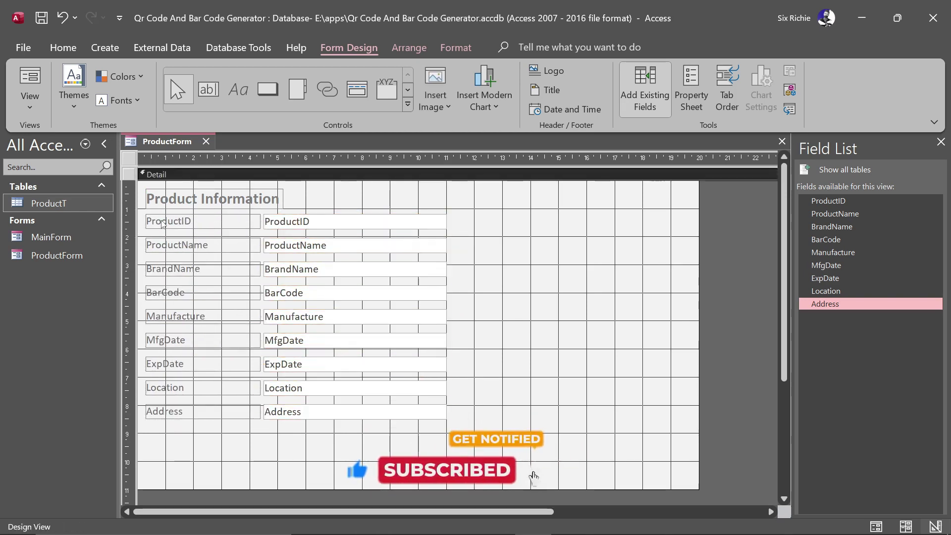
Step: Make all the field labels bold with Ctrl+B
click(163, 221)
shift+click(184, 245)
shift+click(179, 269)
shift+click(178, 293)
shift+click(187, 318)
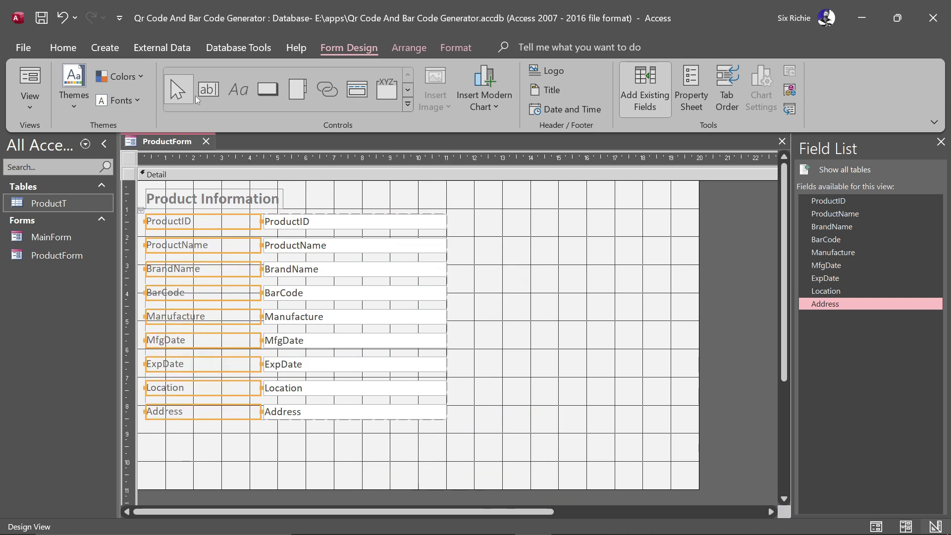
key(ctrl+b)
Step: Space out the labels to read Product Name, Brand Name and Bar Code
click(184, 245)
click(185, 245)
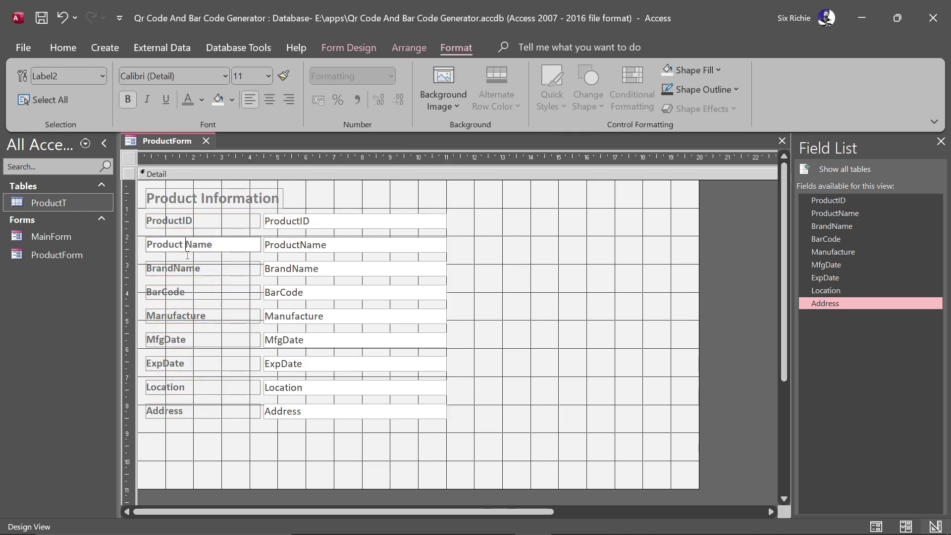
click(174, 271)
click(175, 268)
click(165, 292)
click(165, 291)
click(165, 291)
Step: Space out the remaining date labels to read Mfg Date and Exp Date
click(174, 316)
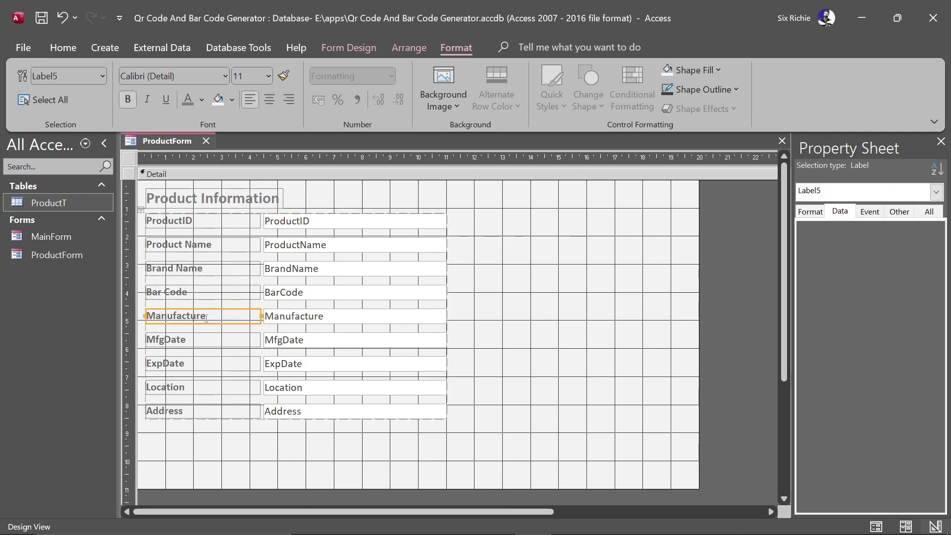
click(168, 343)
click(167, 342)
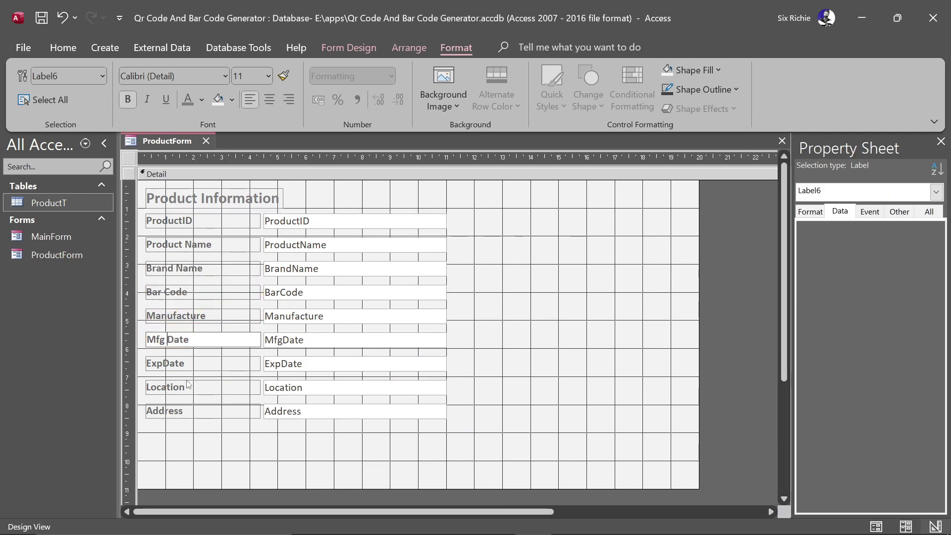
click(164, 363)
click(164, 363)
click(182, 394)
click(168, 411)
click(514, 335)
click(363, 218)
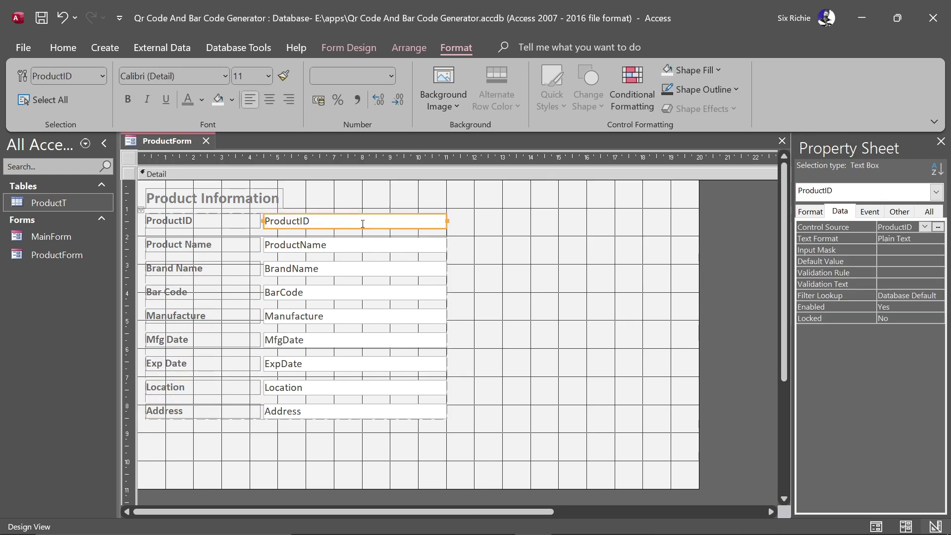
Step: Center the text in all nine field text boxes and set their font size to 12
shift+click(360, 245)
shift+click(361, 269)
shift+click(362, 292)
shift+click(364, 316)
shift+click(366, 339)
shift+click(369, 366)
shift+click(352, 389)
shift+click(356, 409)
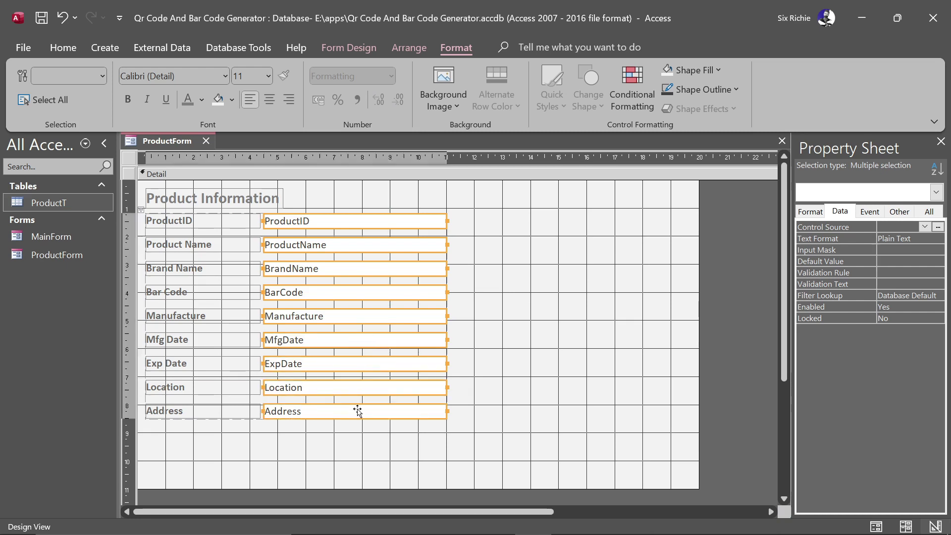
key(ctrl+e)
click(267, 75)
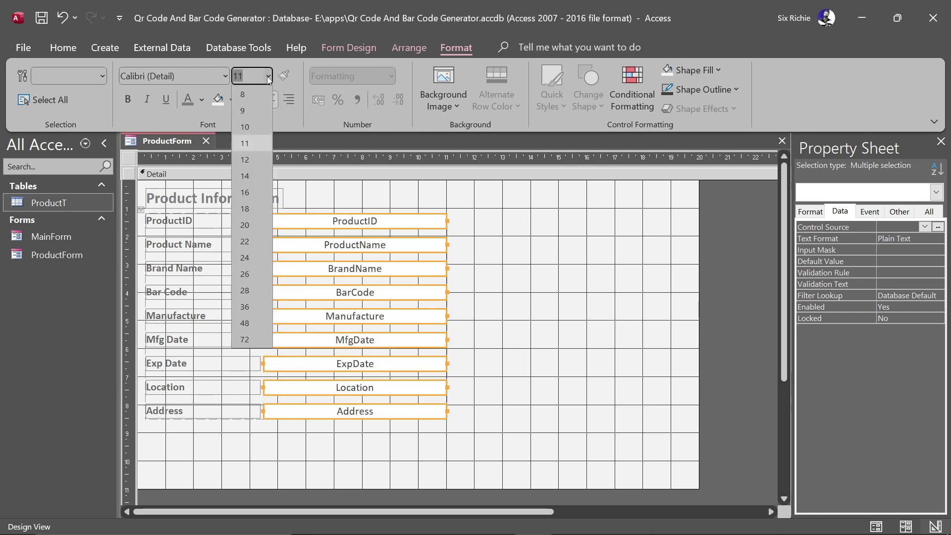
click(245, 155)
Step: Set the field labels' font size to 12
drag(207, 234, 201, 258)
click(267, 76)
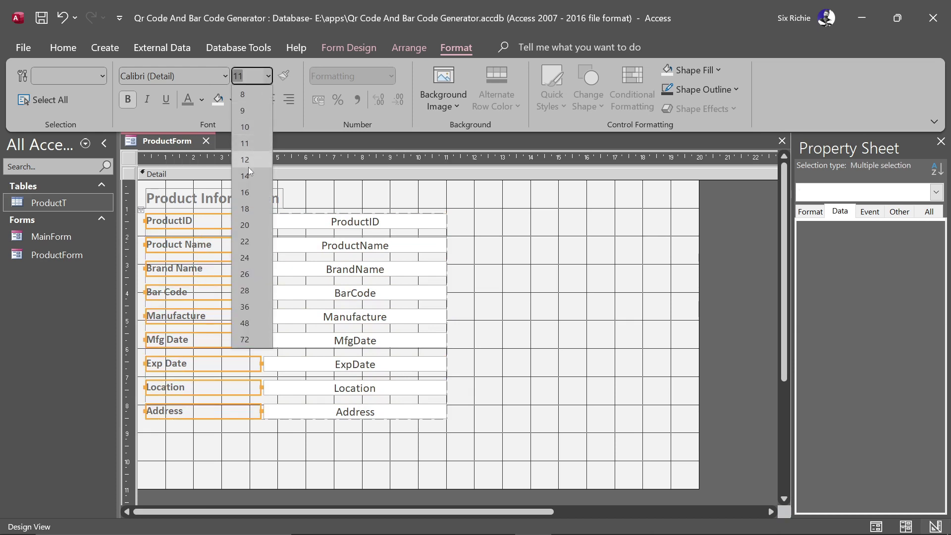
click(245, 155)
click(347, 203)
Step: Give all nine text boxes the Chiseled special effect in the Property Sheet
click(371, 221)
shift+click(368, 250)
shift+click(373, 270)
shift+click(375, 292)
shift+click(371, 313)
shift+click(371, 340)
shift+click(371, 364)
shift+click(371, 388)
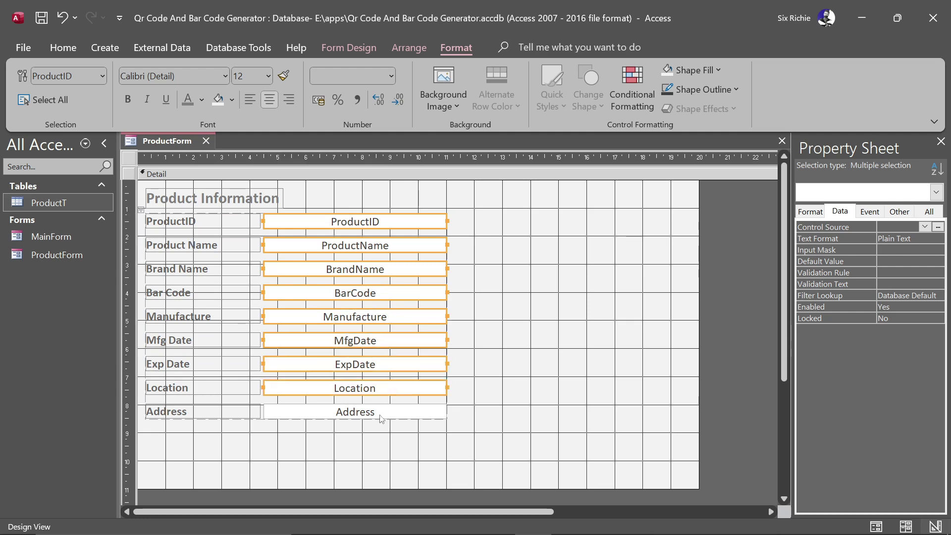
shift+click(371, 412)
click(812, 212)
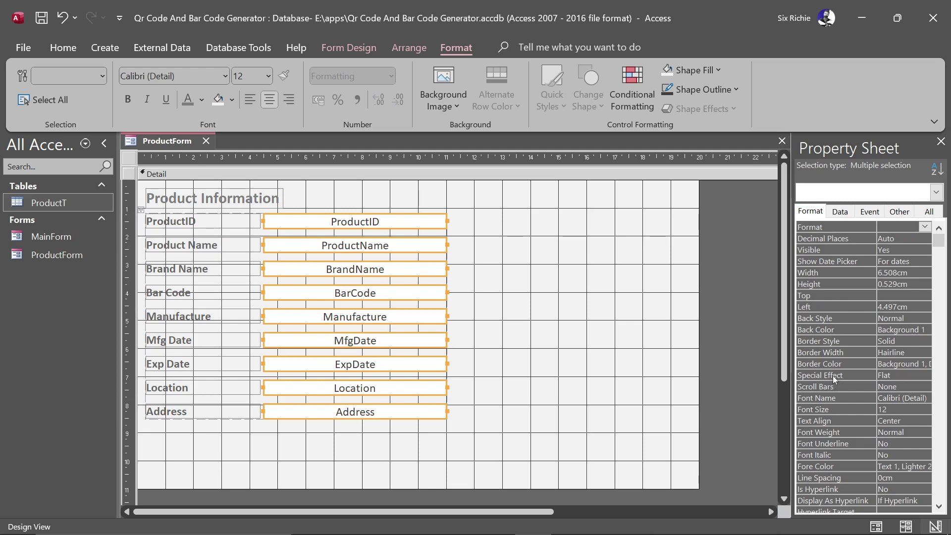
click(890, 376)
text(c)
key(Return)
Step: Preview the formatted form in Form View with F5
click(475, 309)
click(413, 218)
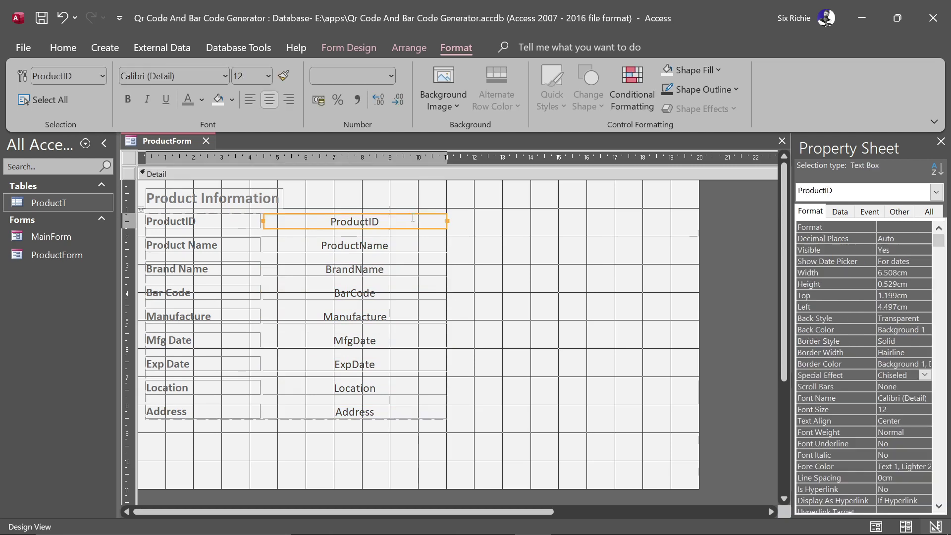
key(F5)
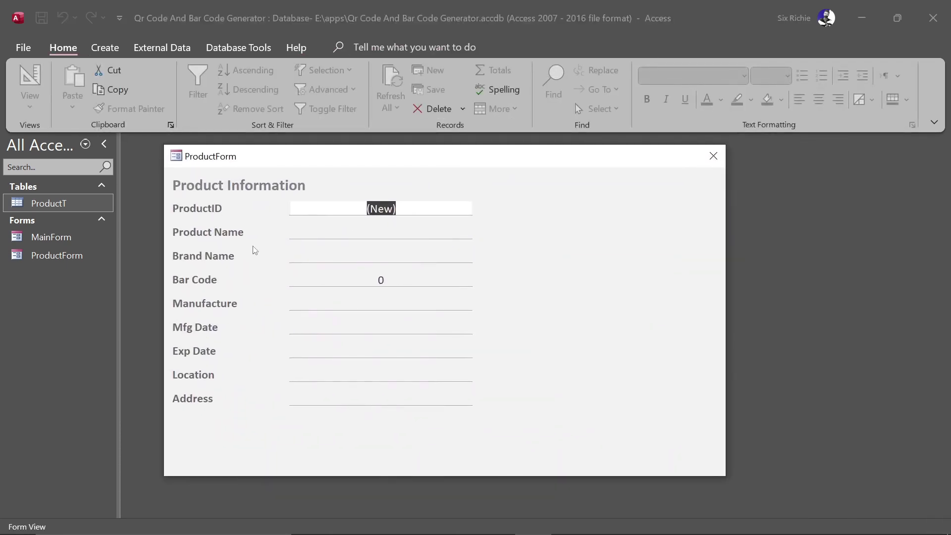
Step: In Design View, narrow the labels ProductID through Location by dragging their right edge
right_click(404, 155)
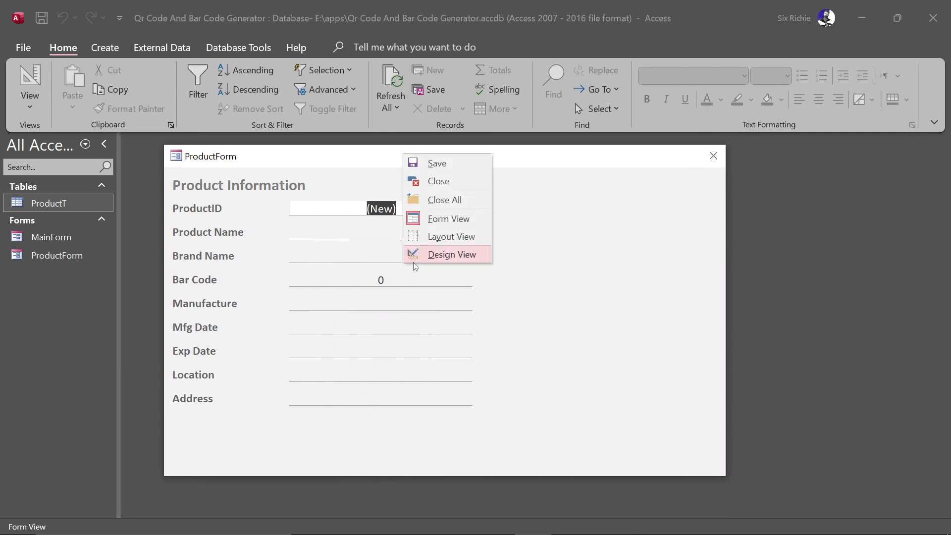
click(419, 255)
click(255, 222)
shift+click(253, 245)
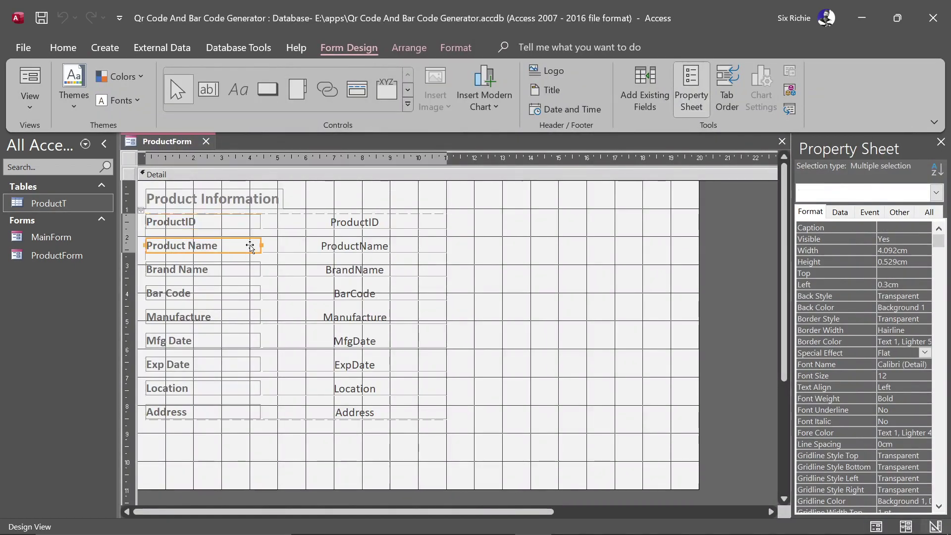
shift+click(250, 270)
shift+click(248, 292)
shift+click(245, 317)
shift+click(243, 340)
shift+click(241, 364)
shift+click(255, 387)
drag(259, 386, 223, 380)
click(497, 297)
Step: Preview the form in Form View and return to Design View
right_click(189, 141)
click(296, 204)
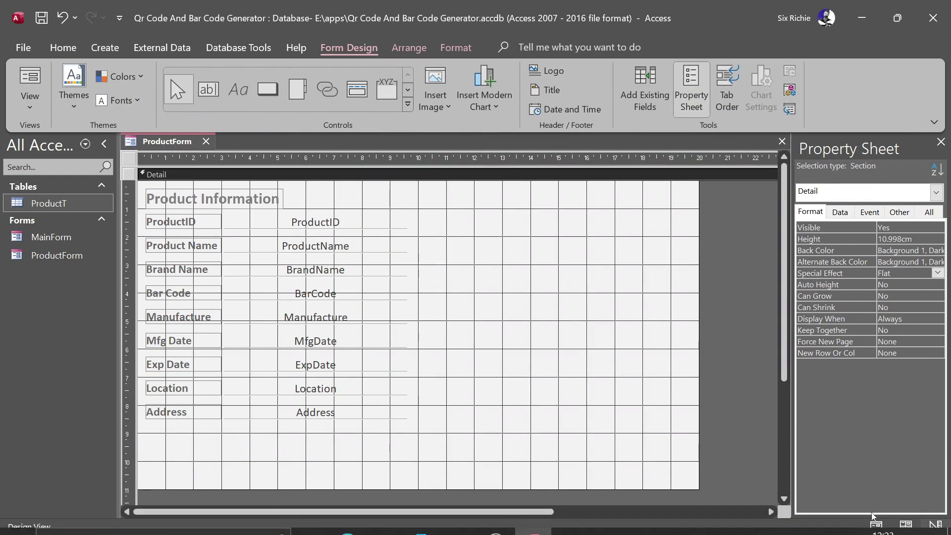
click(876, 526)
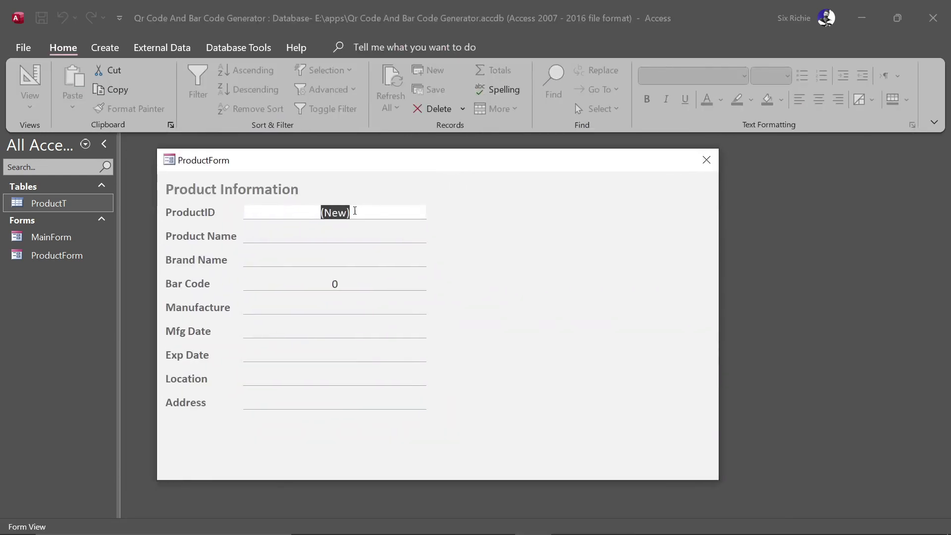
right_click(419, 159)
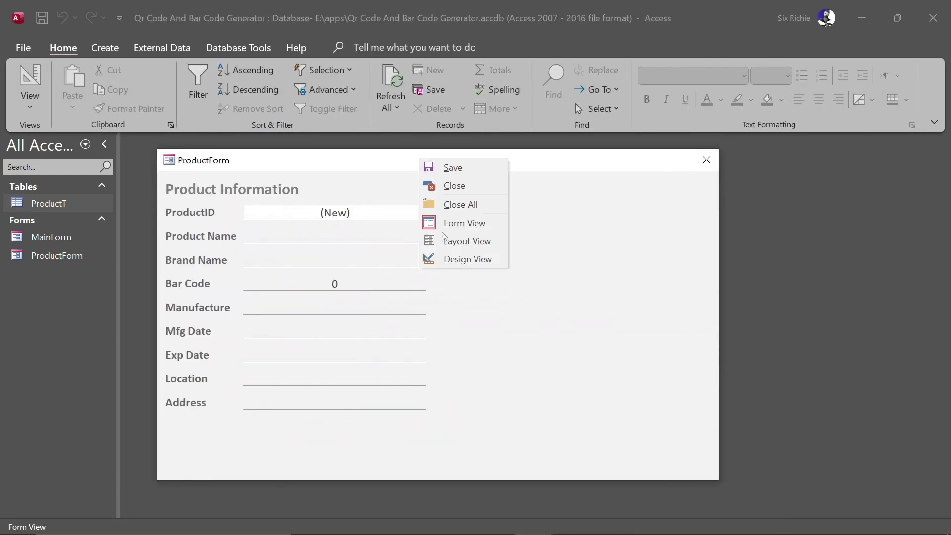
click(450, 259)
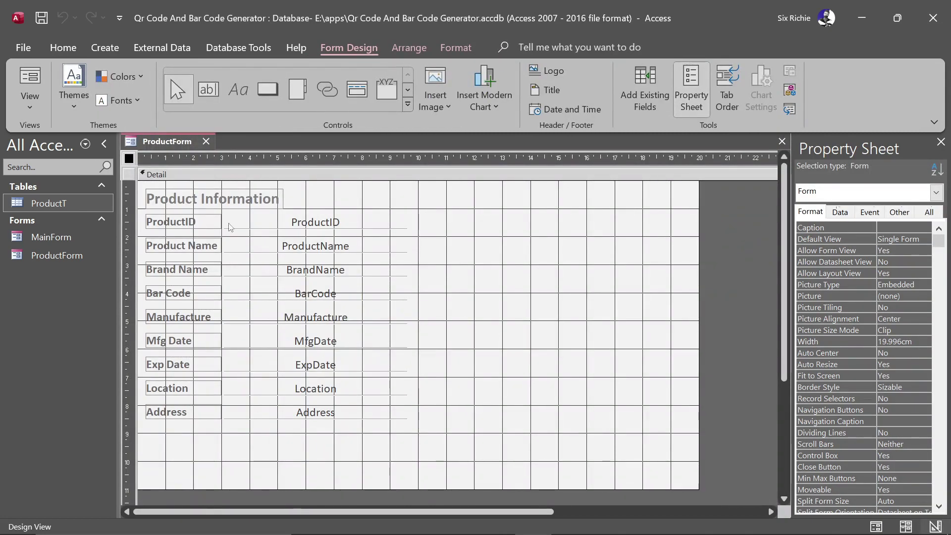
click(267, 88)
Step: Draw a command button below the Address field and caption it Previous
mouse_move(172, 436)
mouse_down()
mouse_move(194, 454)
mouse_move(197, 443)
mouse_move(182, 457)
mouse_move(180, 432)
mouse_move(222, 446)
mouse_move(166, 443)
mouse_up()
click(193, 452)
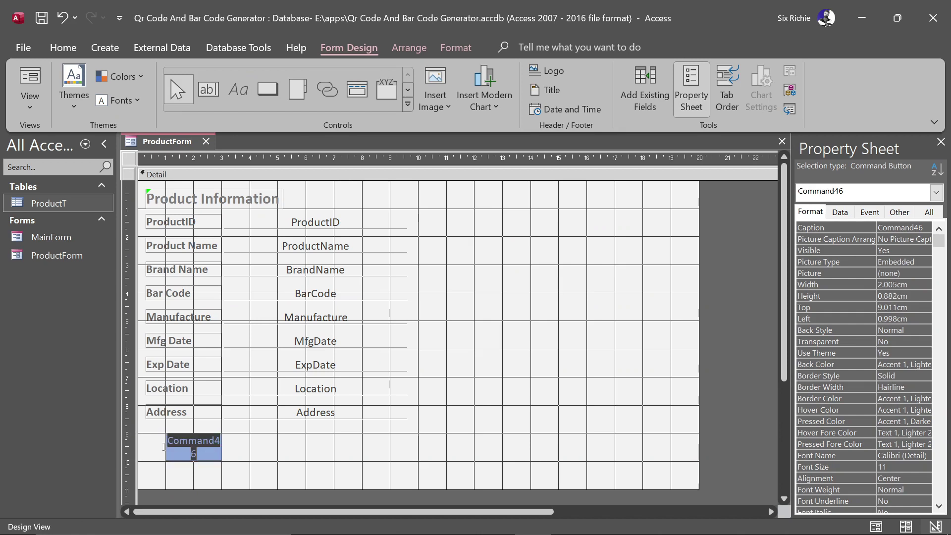
key(BackSpace)
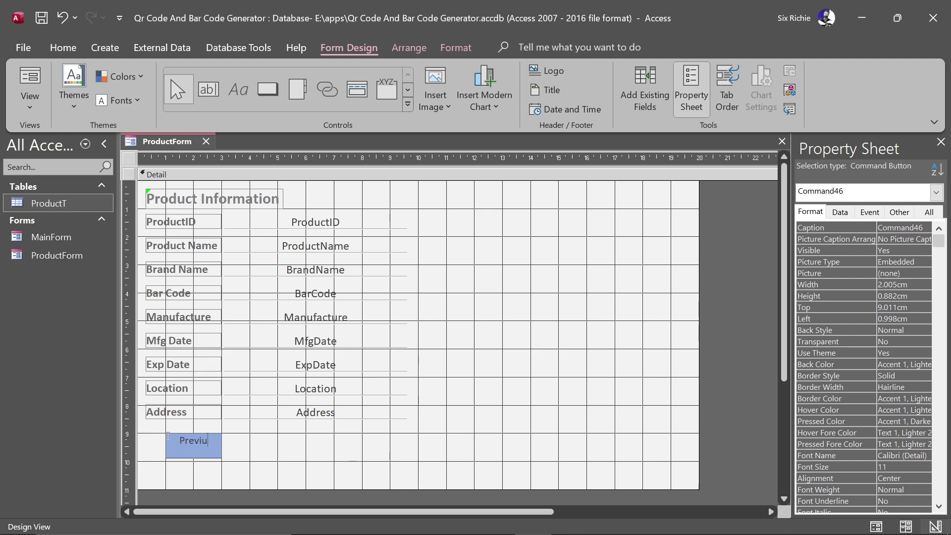
click(218, 448)
Step: Duplicate the Previous button and place the copy right beside the original
key(ctrl+c)
key(ctrl+v)
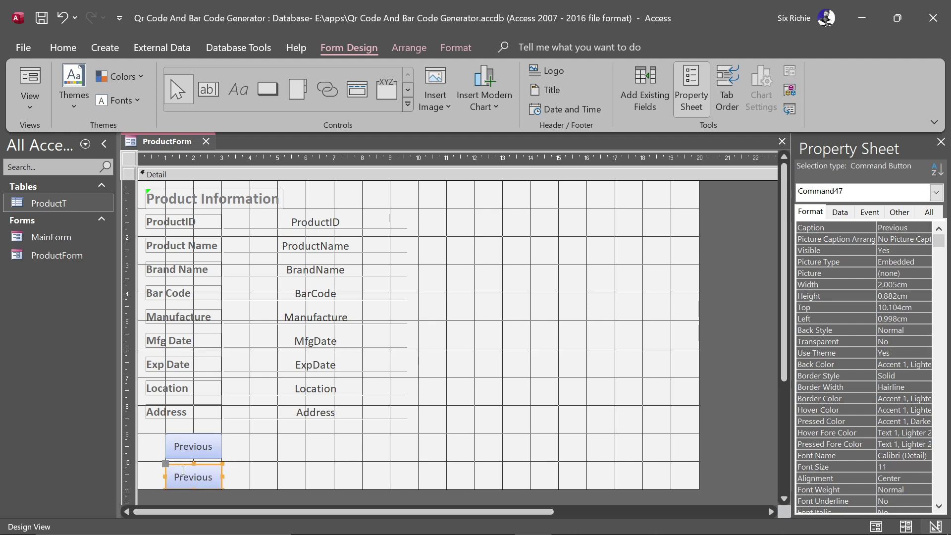
drag(180, 466, 233, 433)
click(212, 442)
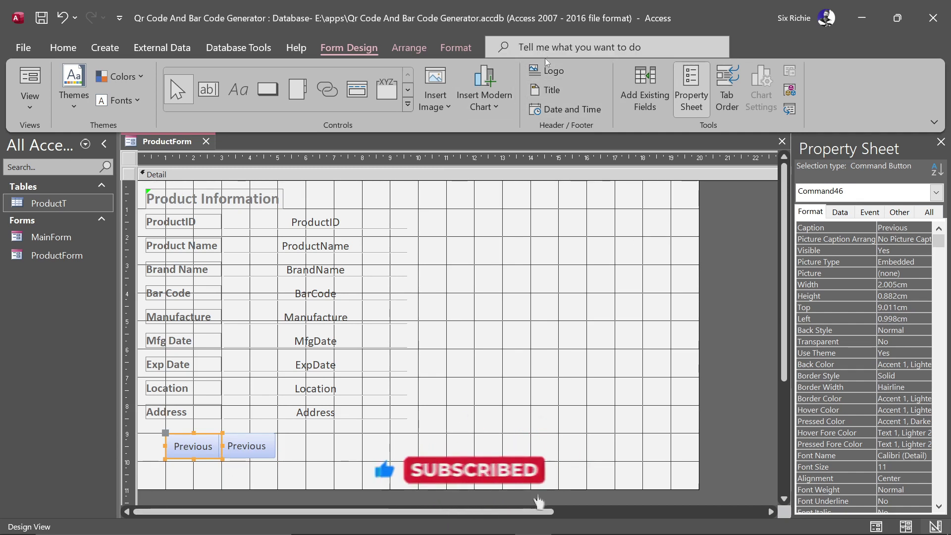
Step: Fill both Previous buttons with the same bright green (#08C478)
click(458, 48)
click(718, 70)
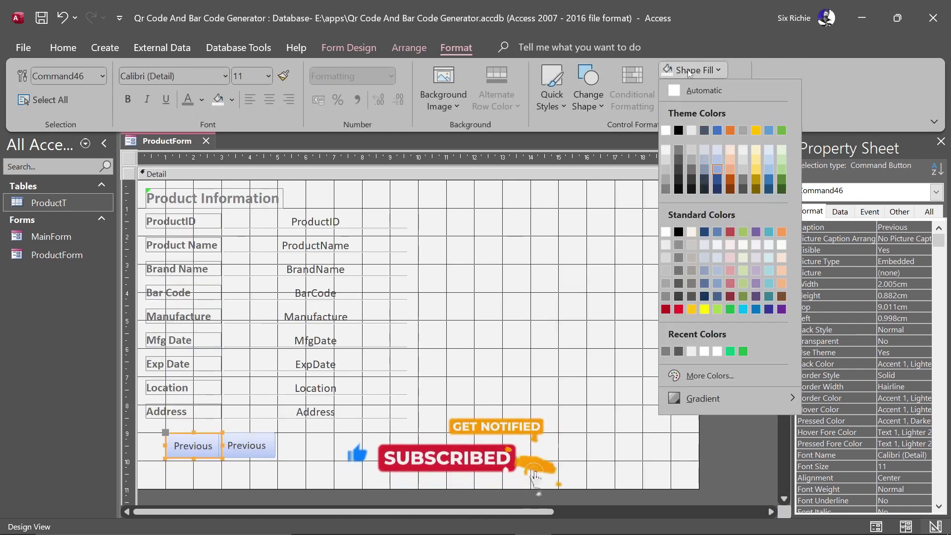
click(740, 349)
click(257, 442)
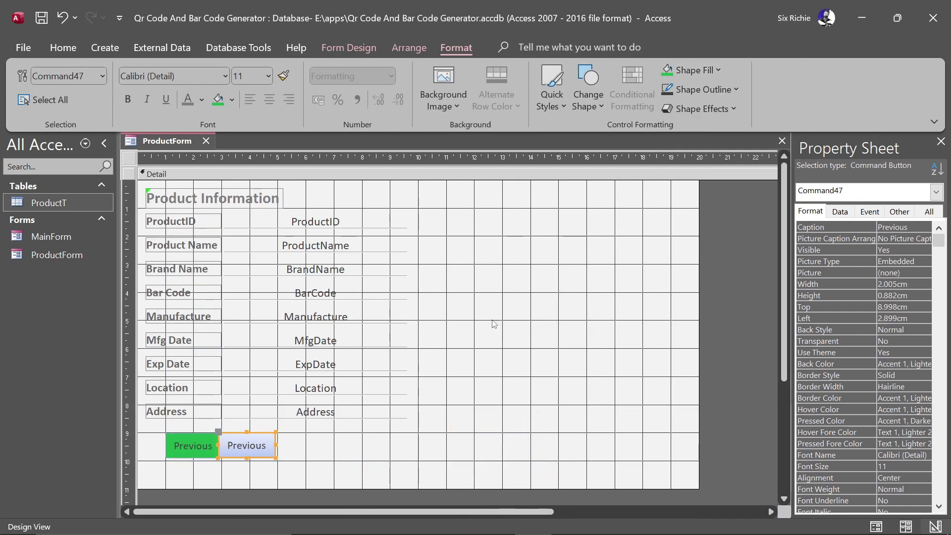
click(693, 70)
click(730, 351)
click(207, 446)
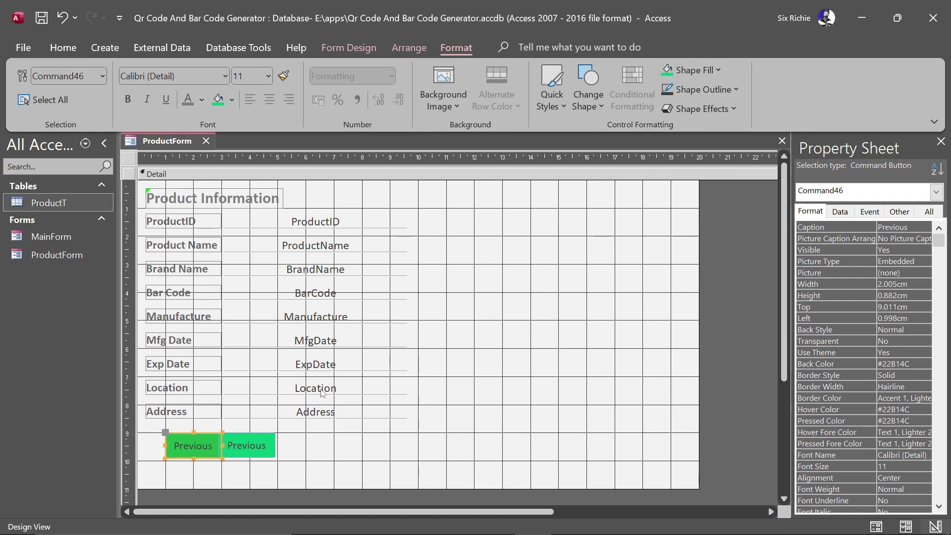
click(706, 69)
click(742, 352)
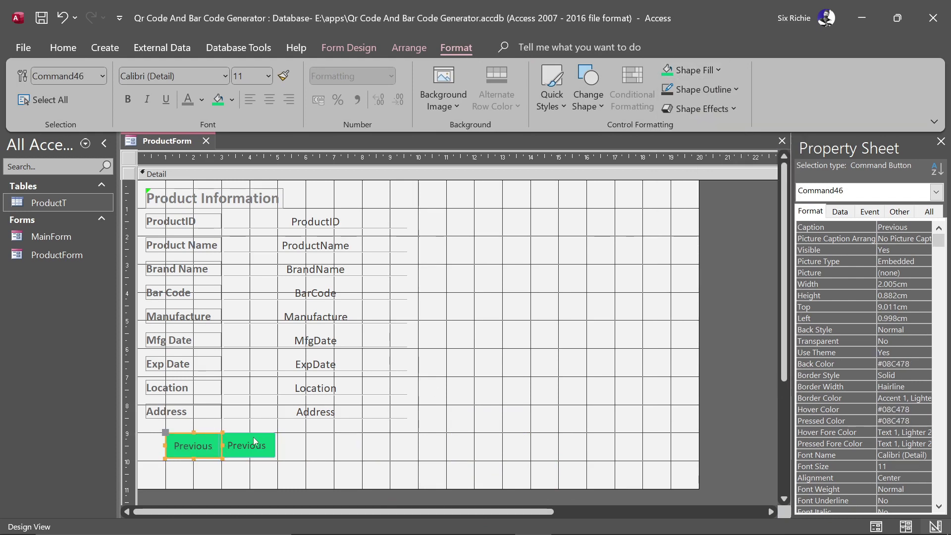
Step: Make the caption text of both Previous buttons white
click(201, 97)
click(187, 159)
click(238, 448)
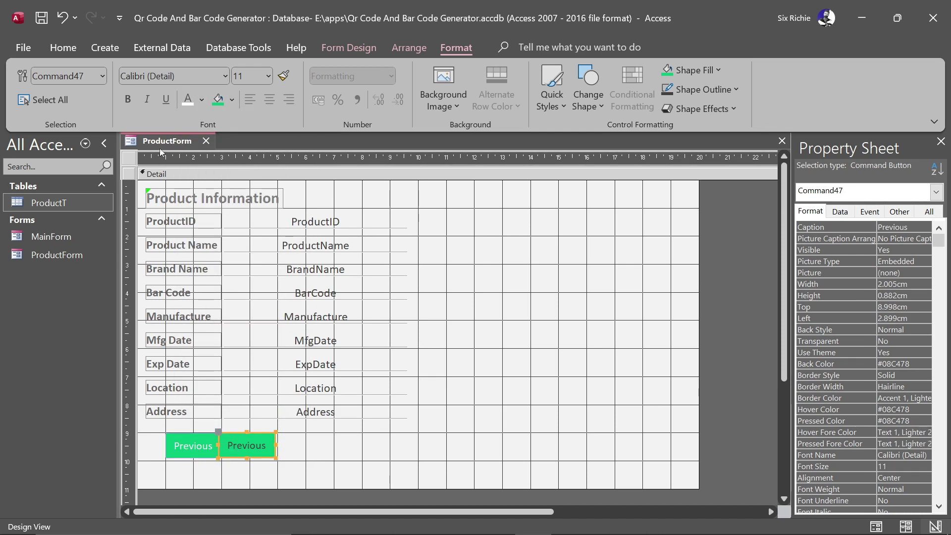
click(188, 99)
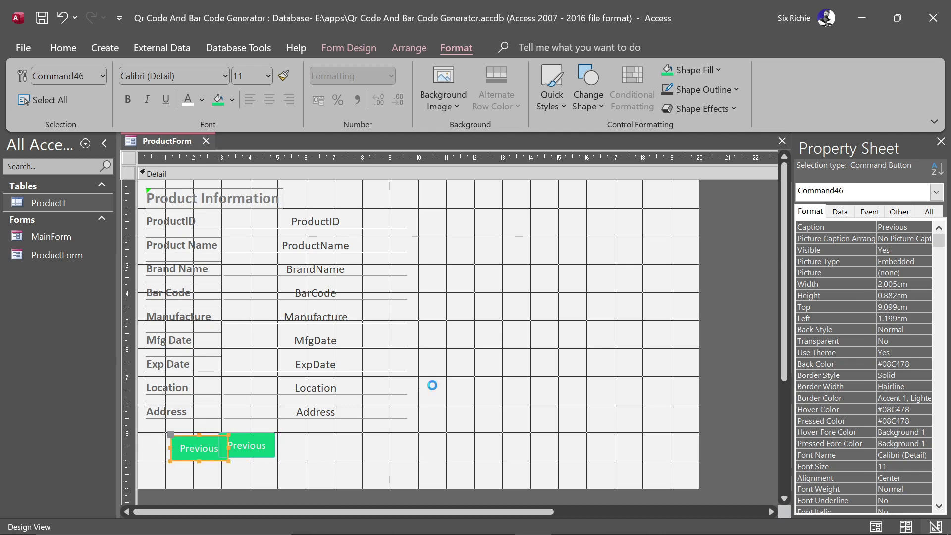
click(190, 445)
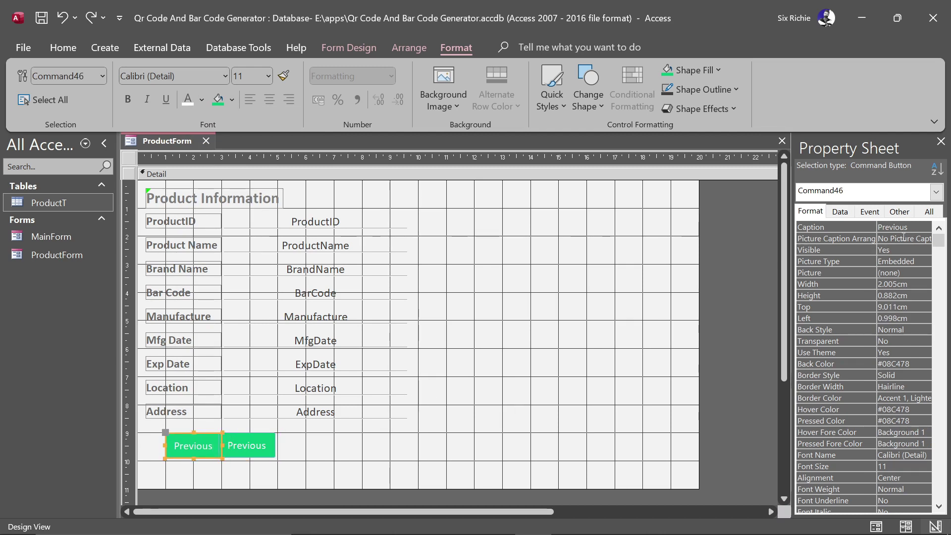
click(928, 238)
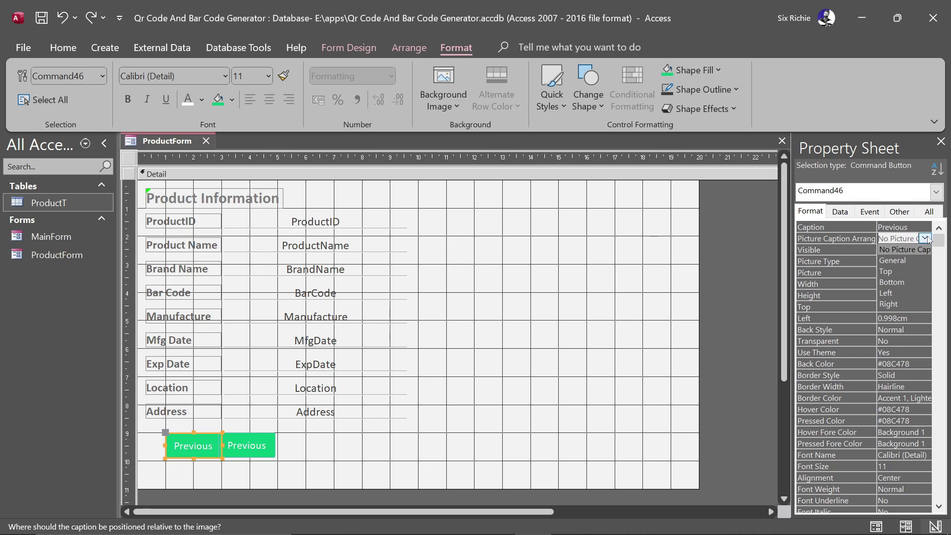
Step: Start picking a custom image file for the first button's Picture property, showing All Files
click(851, 274)
click(924, 272)
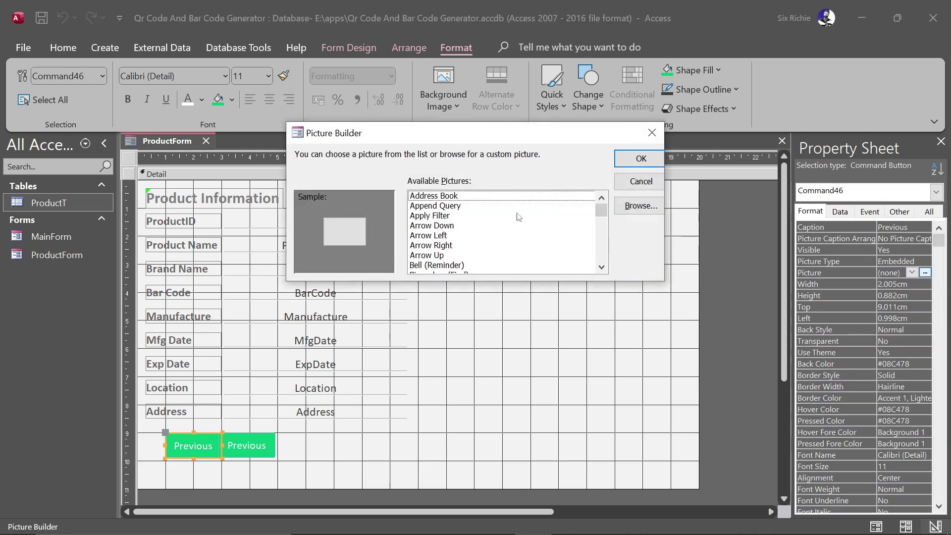
click(641, 206)
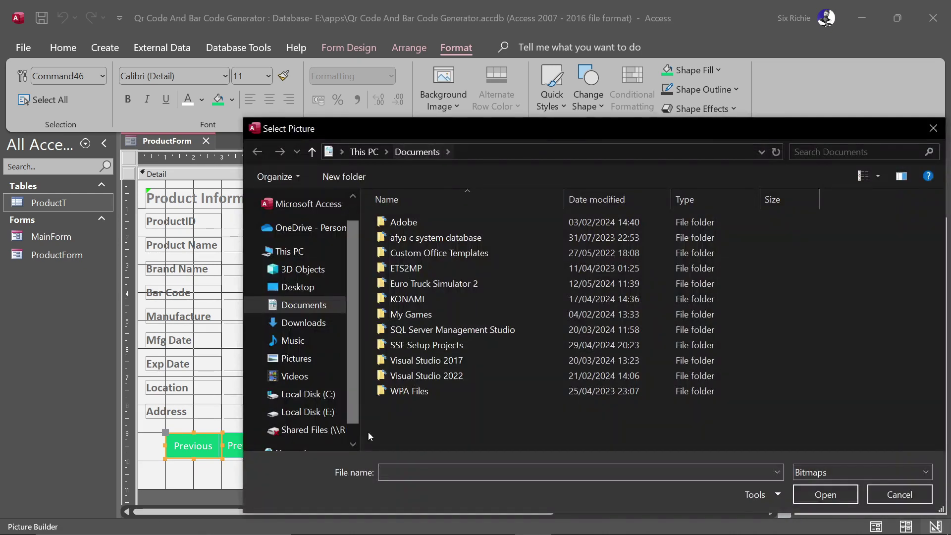
click(825, 469)
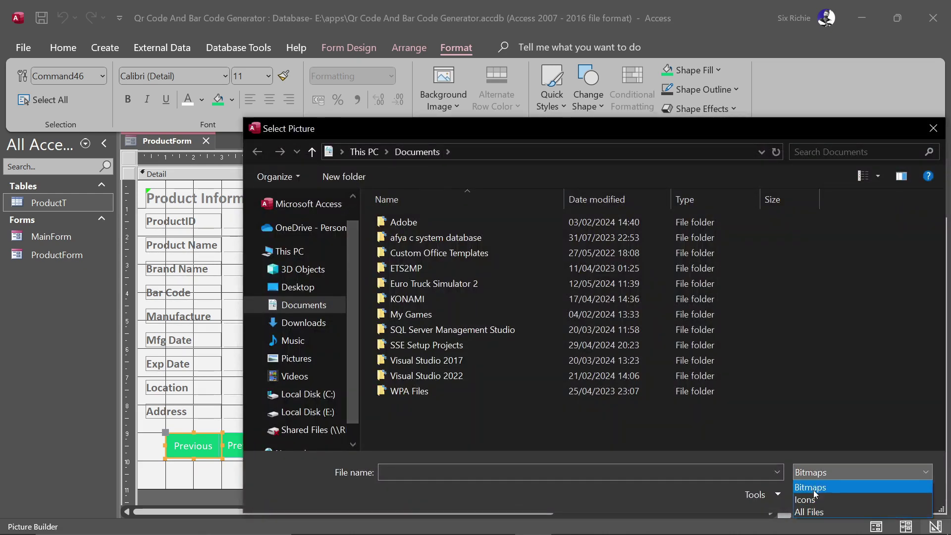
click(817, 511)
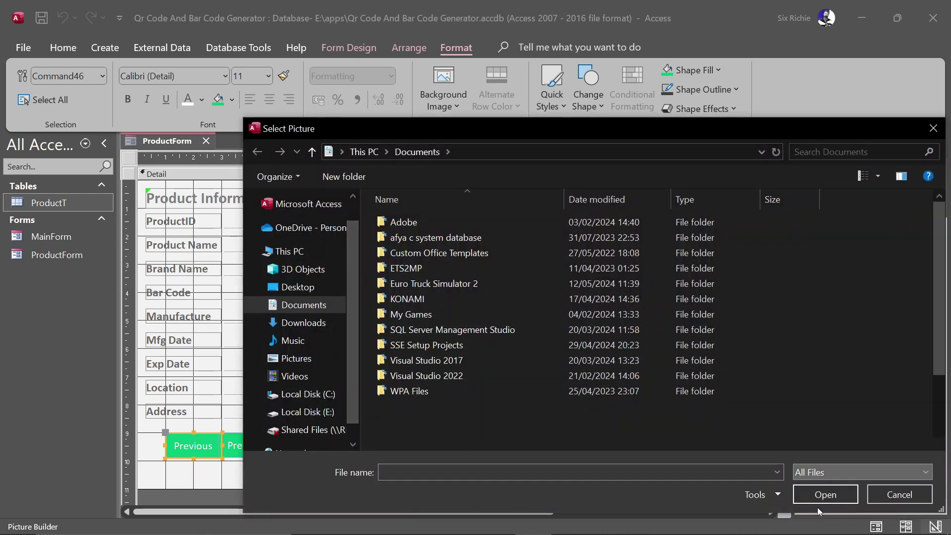
Step: Load the « Previous image from E:\ICONS and Other Material onto the first button
click(303, 412)
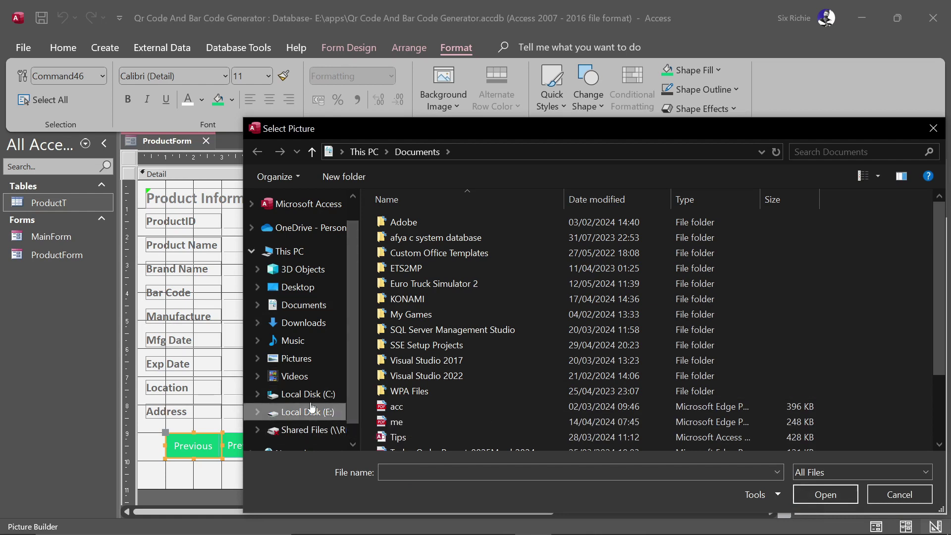
scroll(524, 259, down, 3)
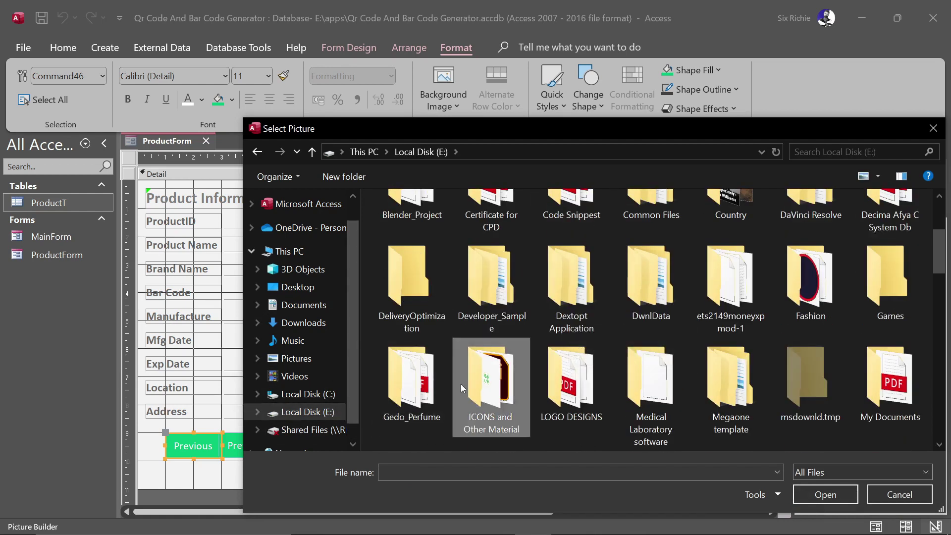
double_click(460, 384)
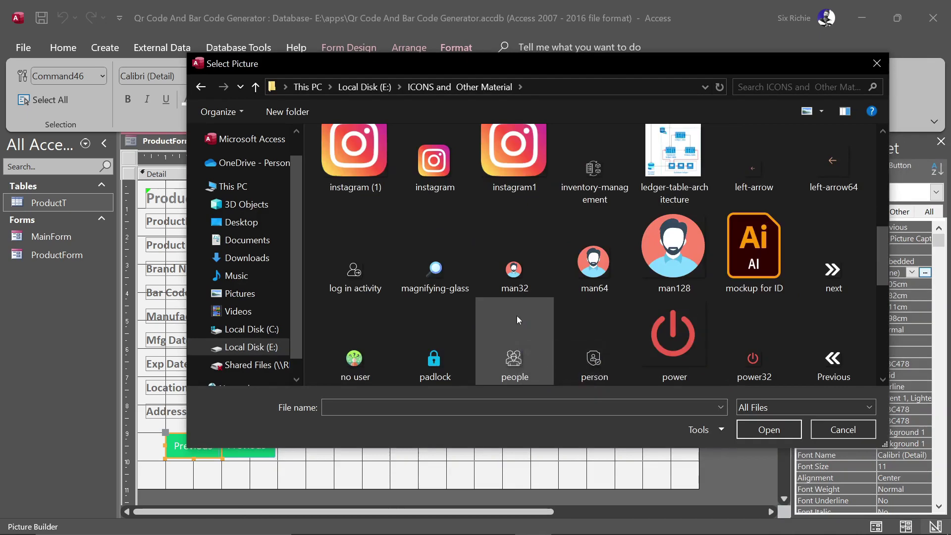
scroll(516, 316, down, 2)
scroll(517, 318, down, 3)
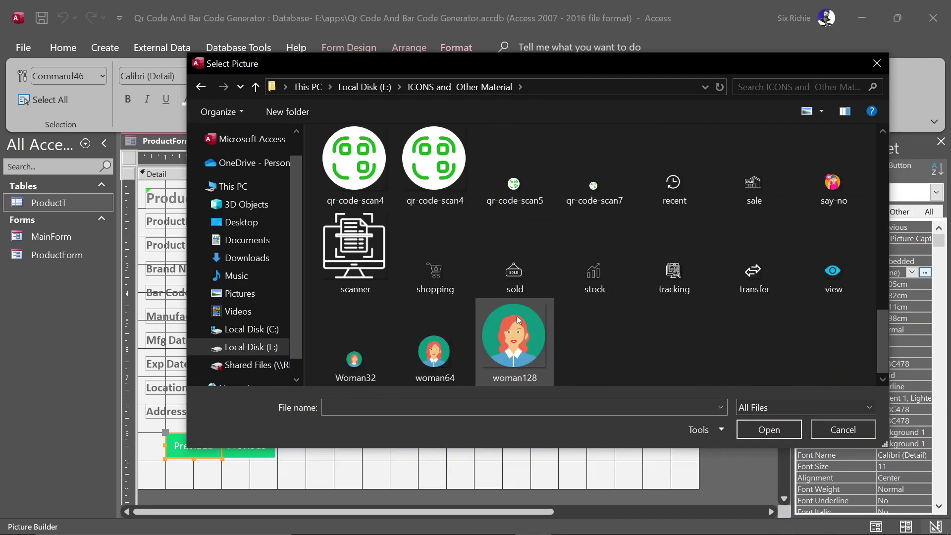
scroll(516, 316, up, 2)
click(833, 190)
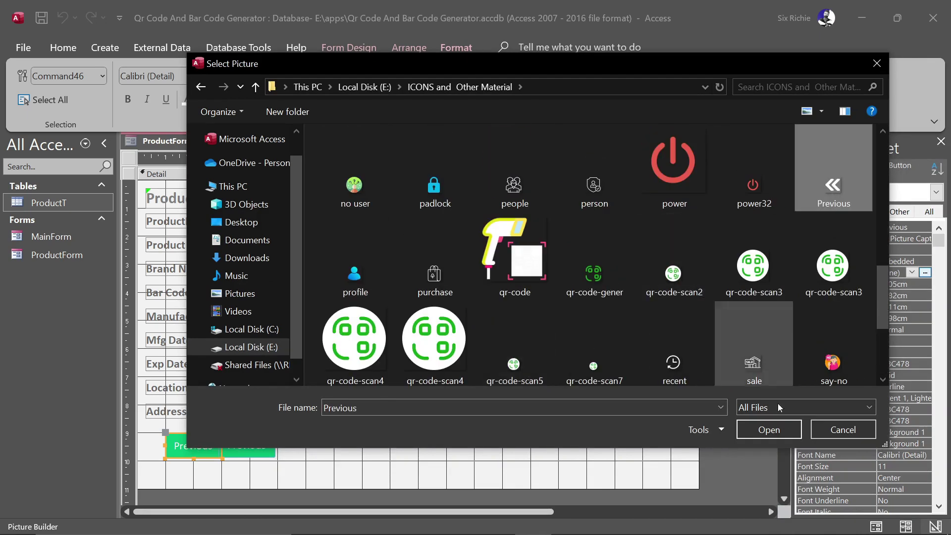
click(780, 432)
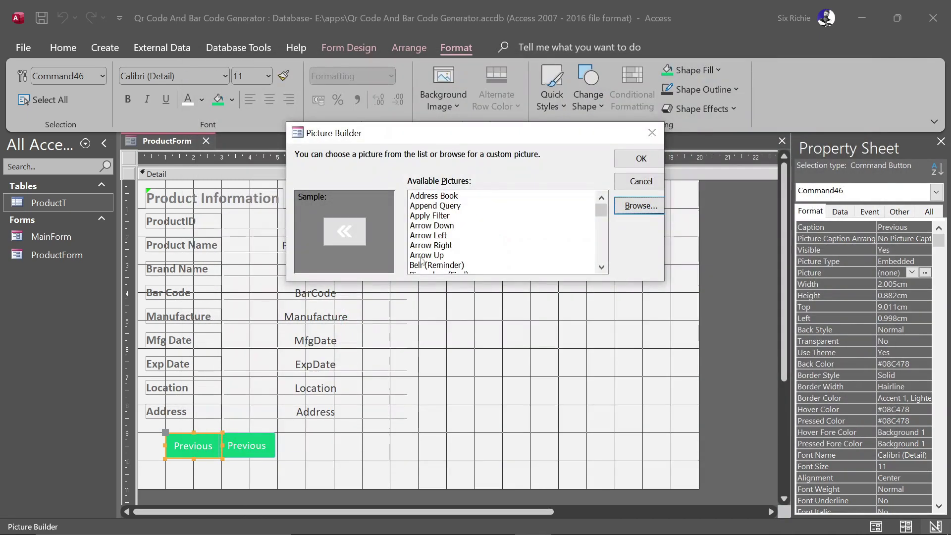
click(640, 158)
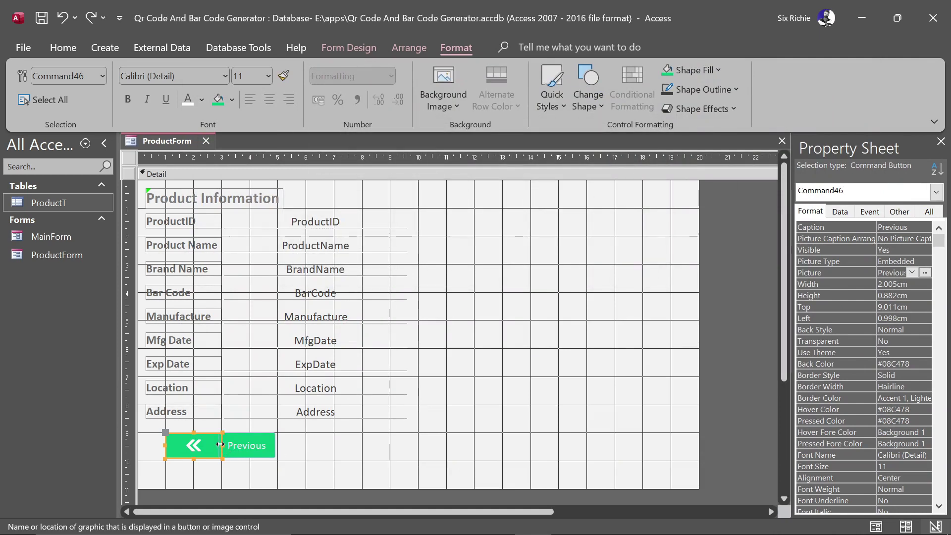
drag(220, 445, 219, 444)
click(238, 445)
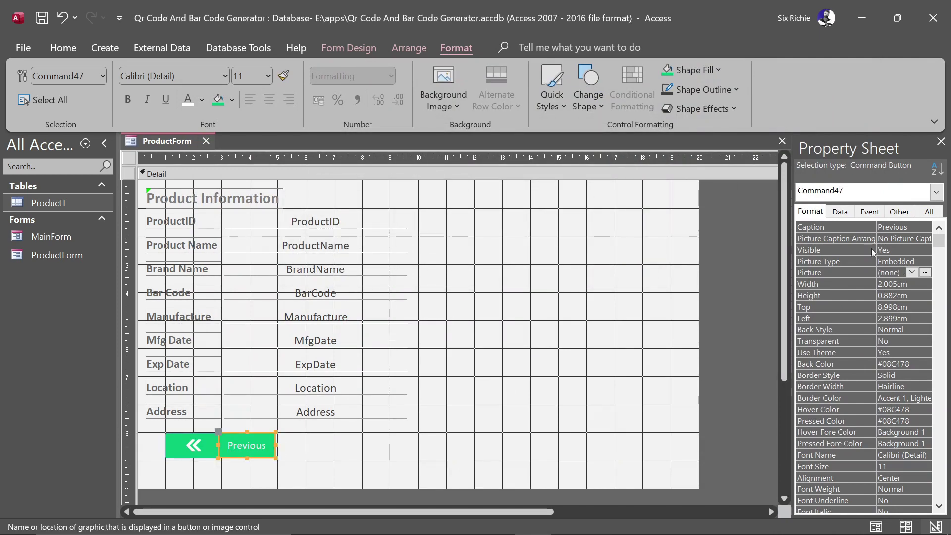
Step: Give the second button the » next image from the ICONS and Other Material folder
click(926, 272)
click(639, 207)
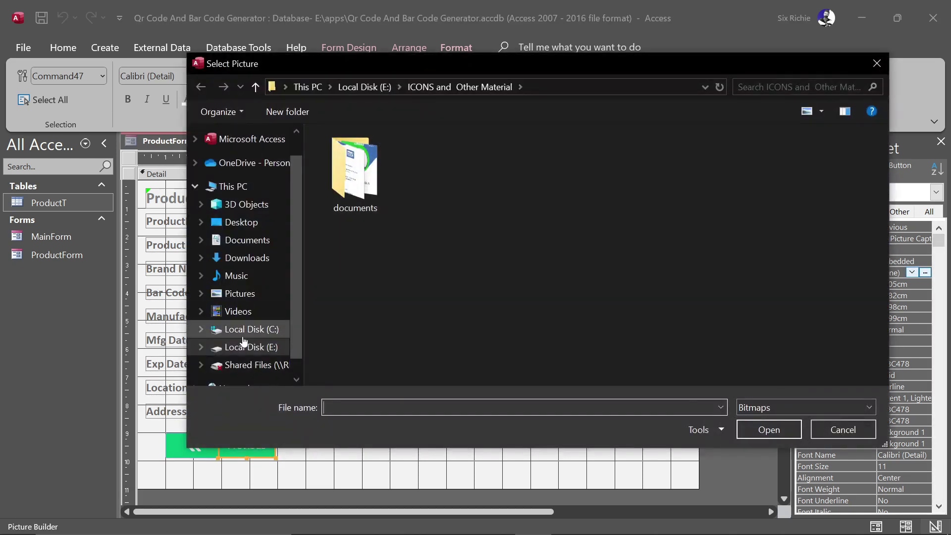
click(797, 408)
click(797, 445)
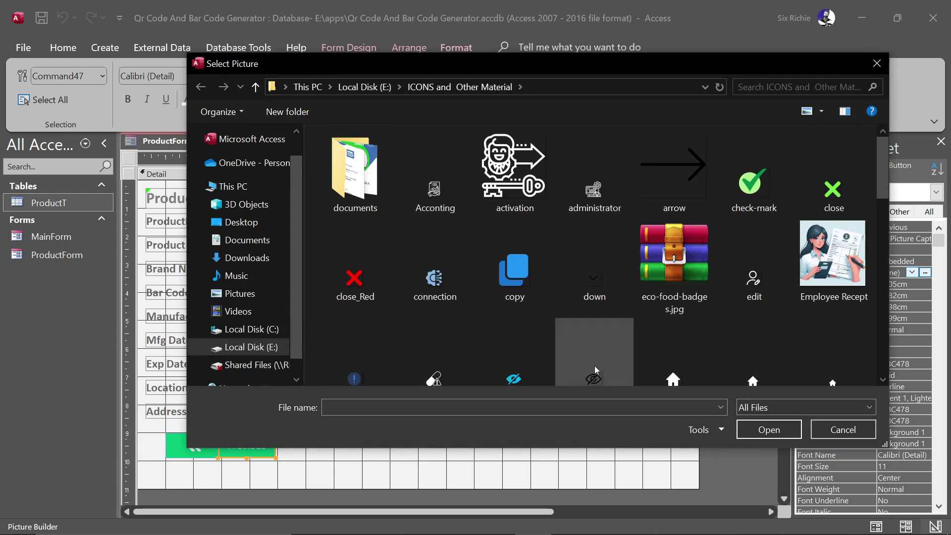
scroll(644, 297, down, 3)
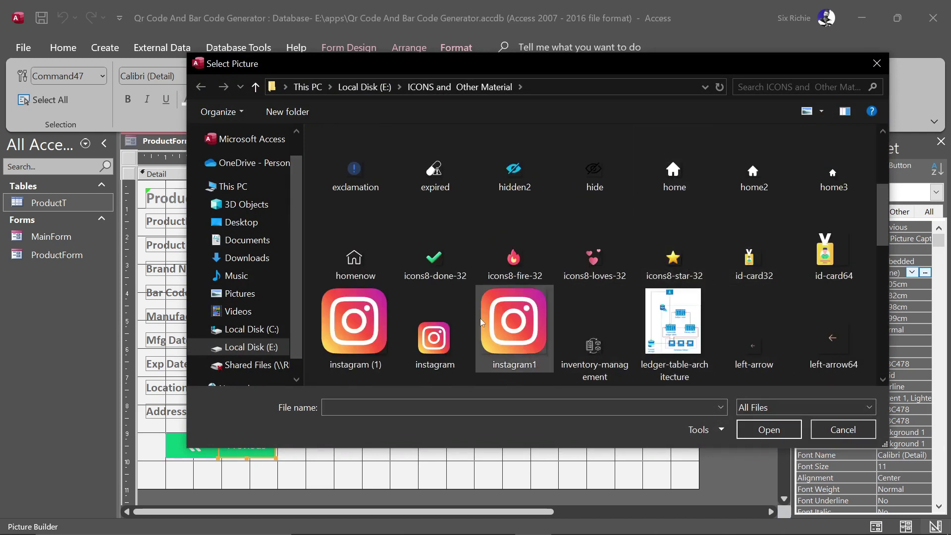
scroll(515, 247, down, 2)
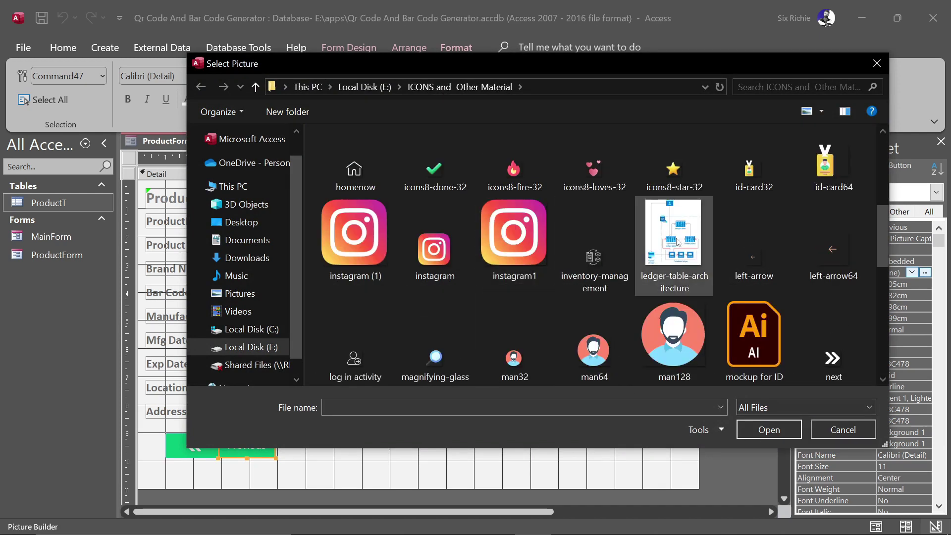
click(832, 360)
click(769, 429)
click(640, 157)
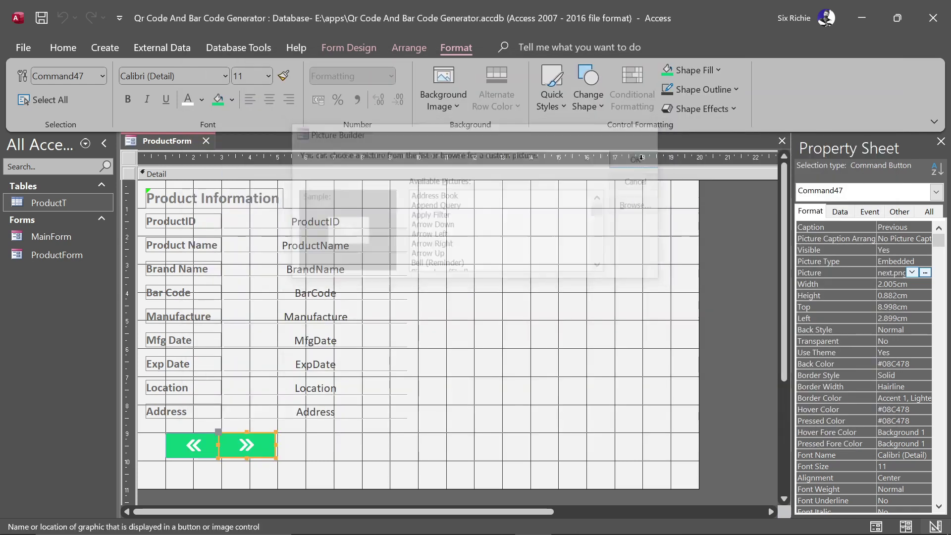
Step: Select both arrow buttons and align them with each other in one row
click(302, 452)
click(212, 450)
shift+click(236, 449)
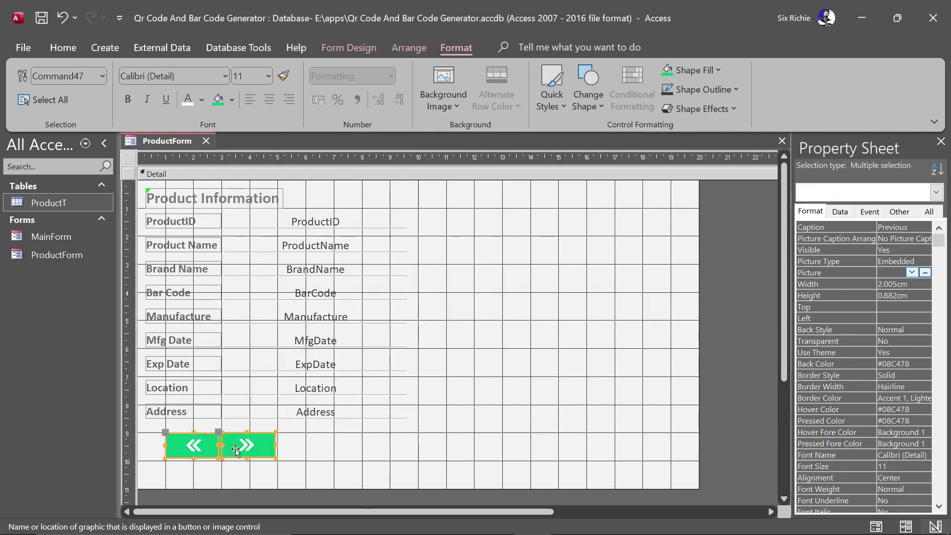
right_click(236, 450)
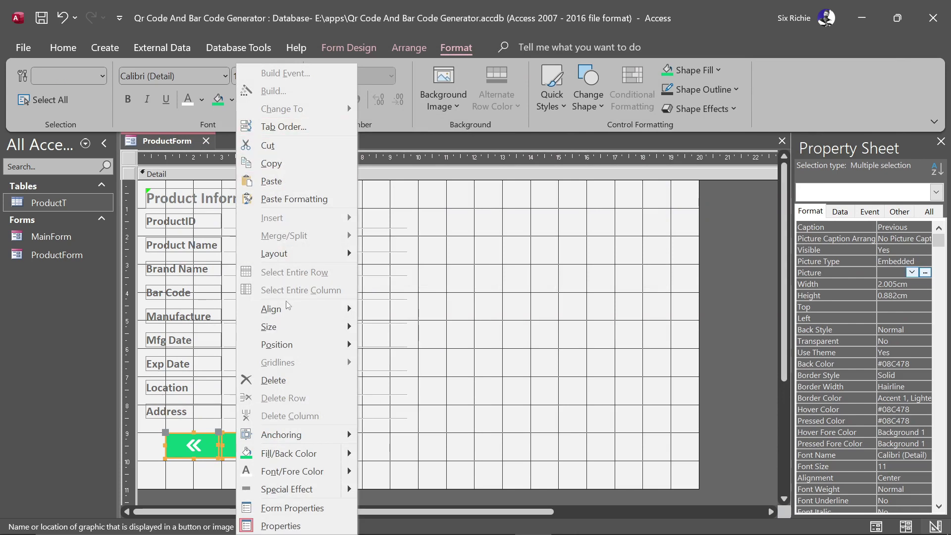
mouse_move(327, 309)
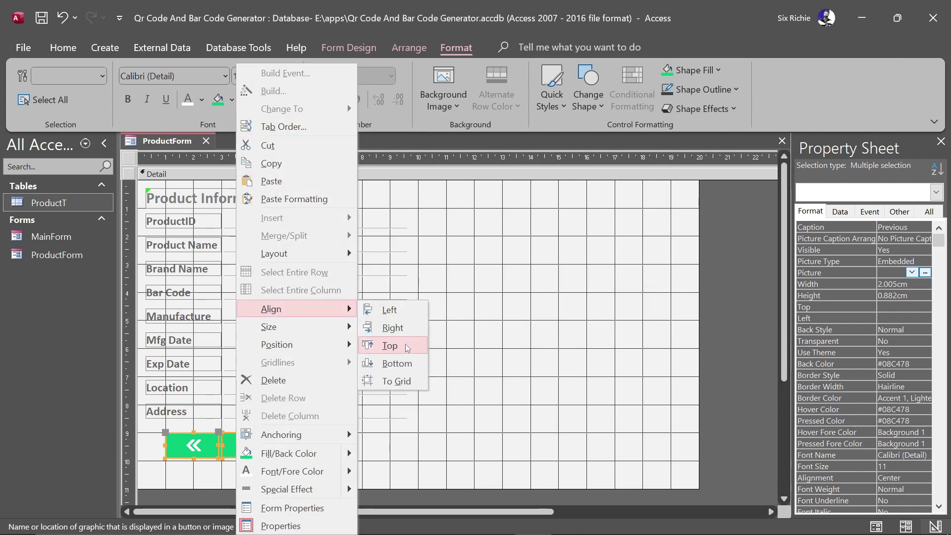
click(403, 363)
Step: Select the » forward arrow button and paste a copy of it
click(284, 455)
click(264, 447)
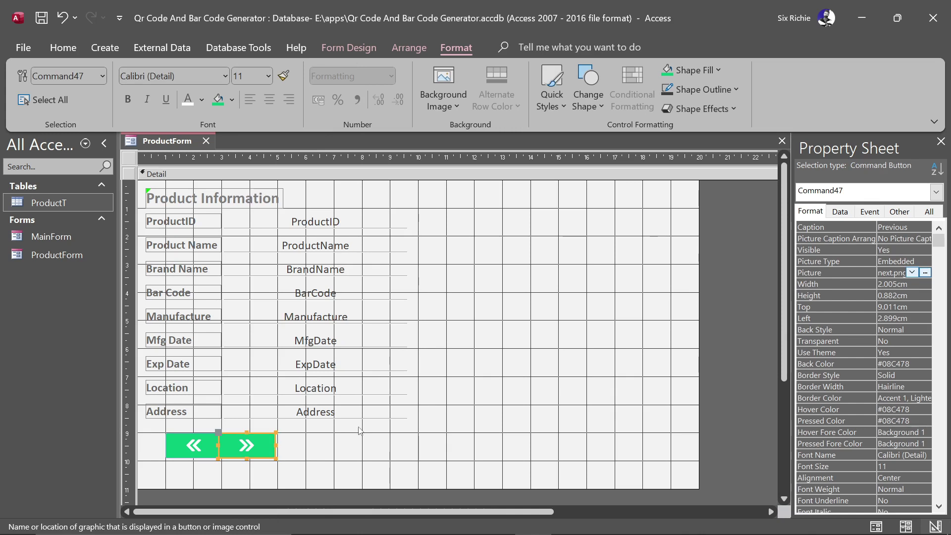
key(ctrl+v)
Step: Paste three copies of the » button and place them along the row to the right
drag(247, 476, 315, 436)
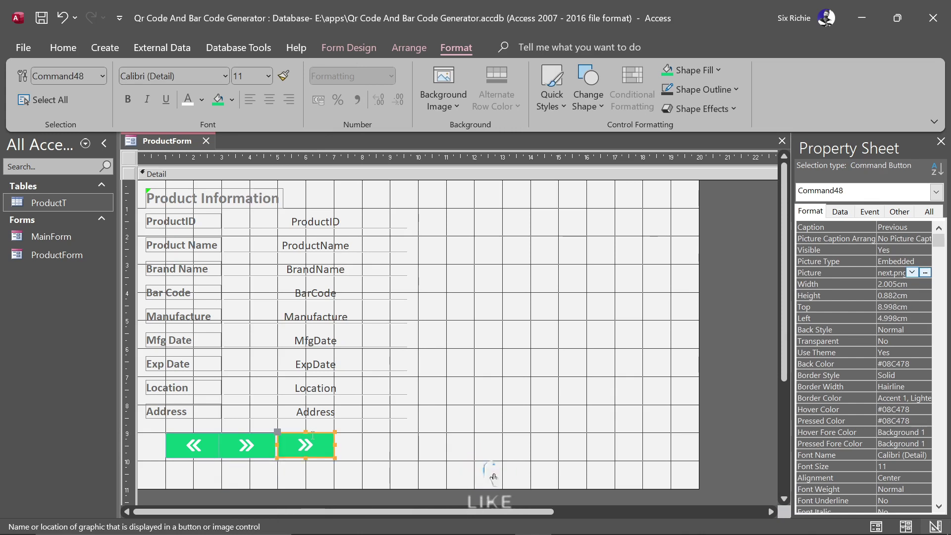
key(ctrl+v)
drag(247, 475, 364, 445)
key(ctrl+v)
Step: Clear the Picture property on the three copies, confirming, so they show the Previous caption
click(317, 446)
click(327, 446)
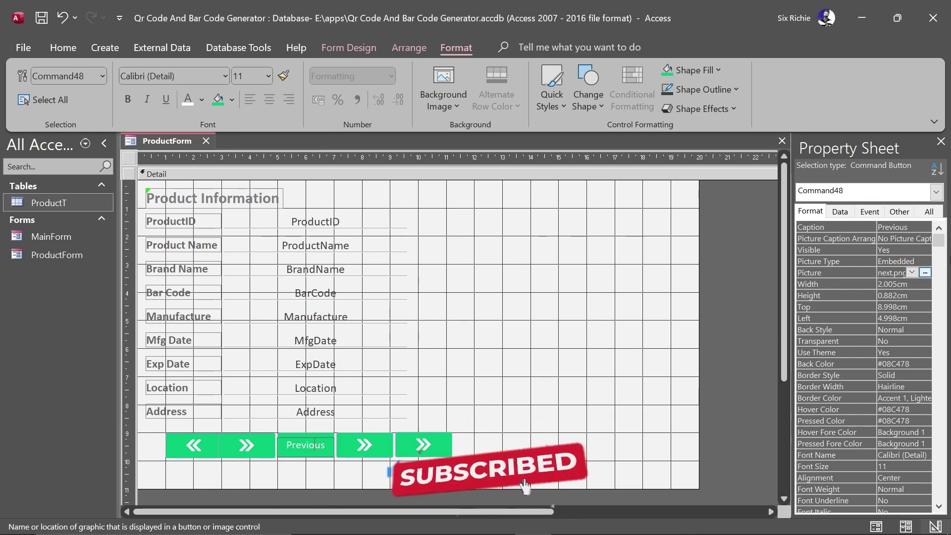
click(913, 273)
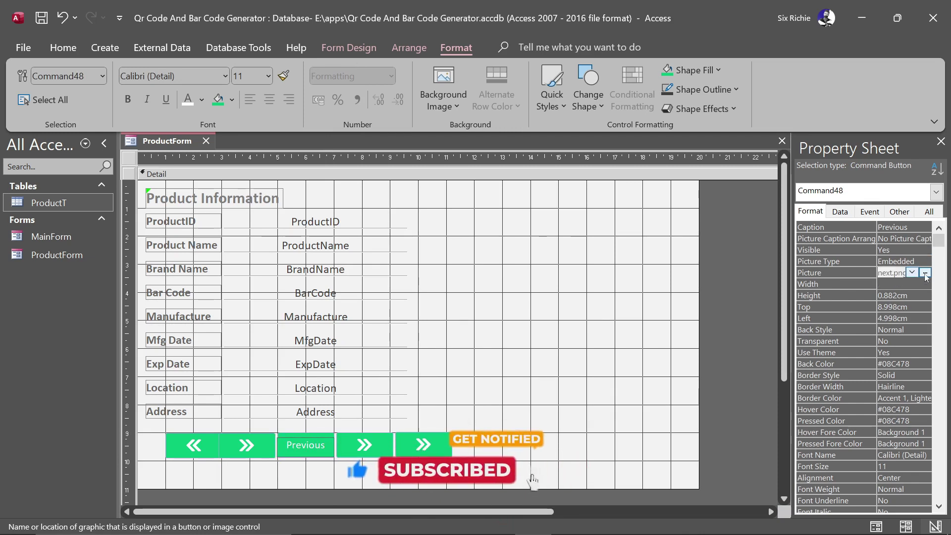
click(366, 444)
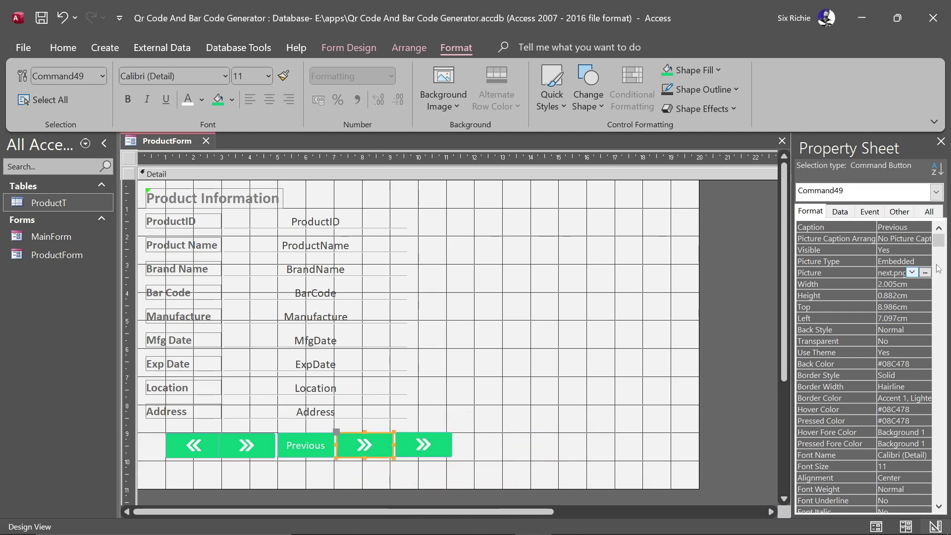
click(913, 273)
mouse_move(877, 273)
mouse_down()
mouse_move(911, 273)
mouse_move(863, 272)
mouse_up()
double_click(879, 273)
key(Delete)
click(423, 445)
click(894, 273)
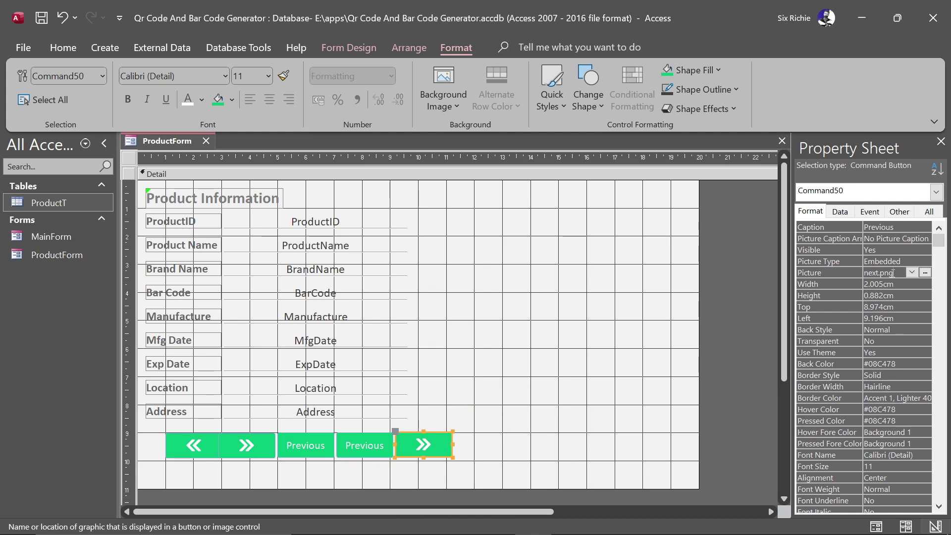
key(Delete)
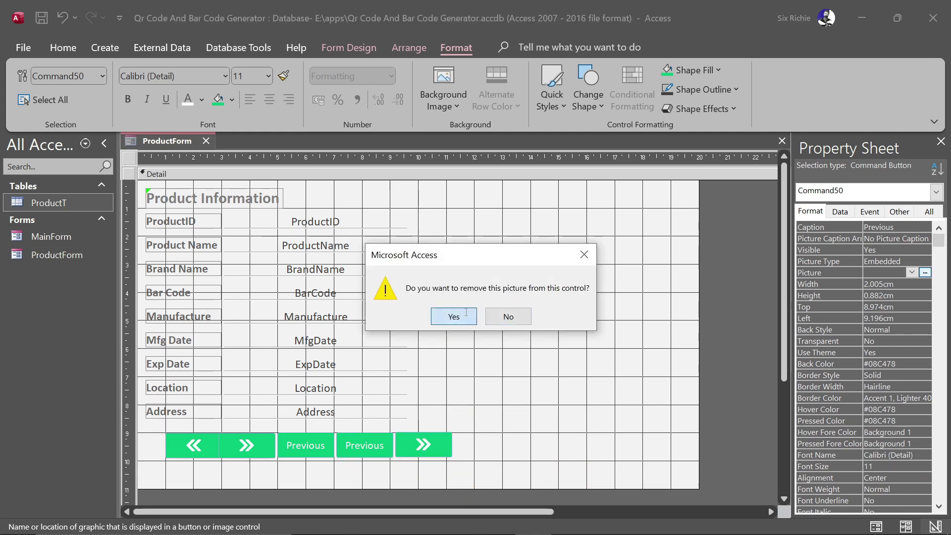
click(465, 314)
click(359, 446)
click(312, 444)
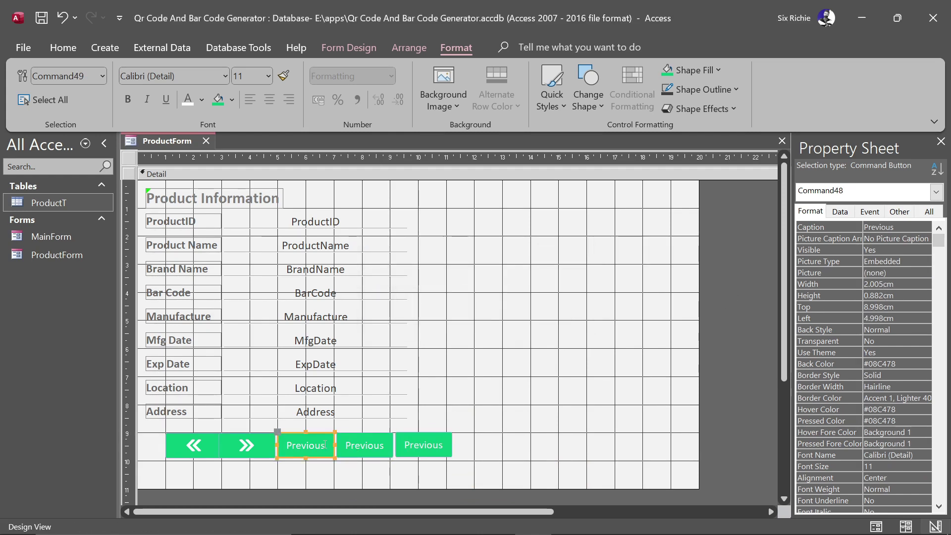
Step: Caption the three text buttons New, Save and Delete
double_click(311, 444)
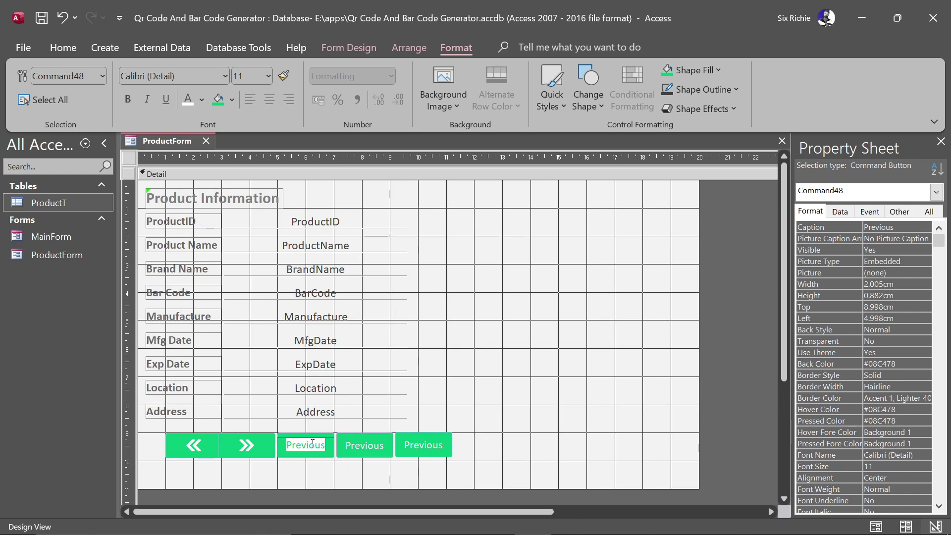
text(New)
click(380, 446)
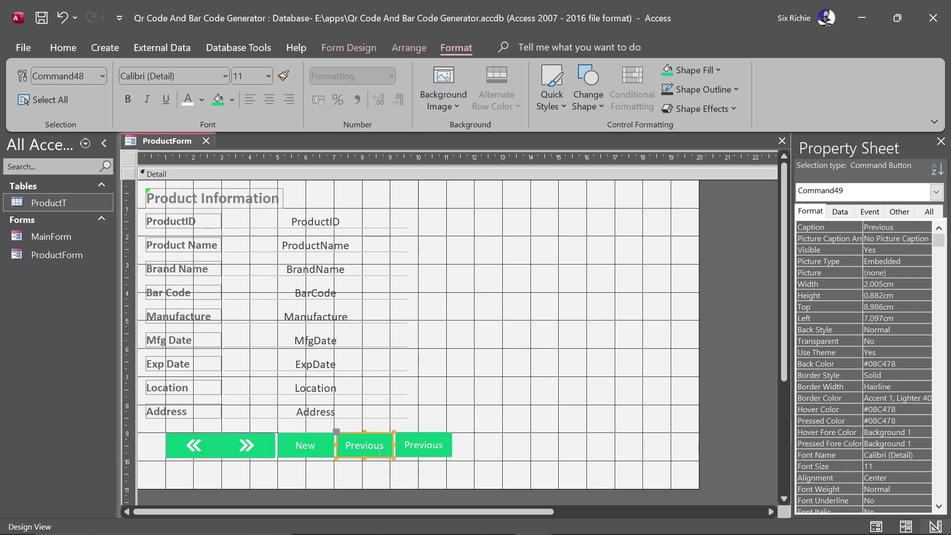
double_click(380, 446)
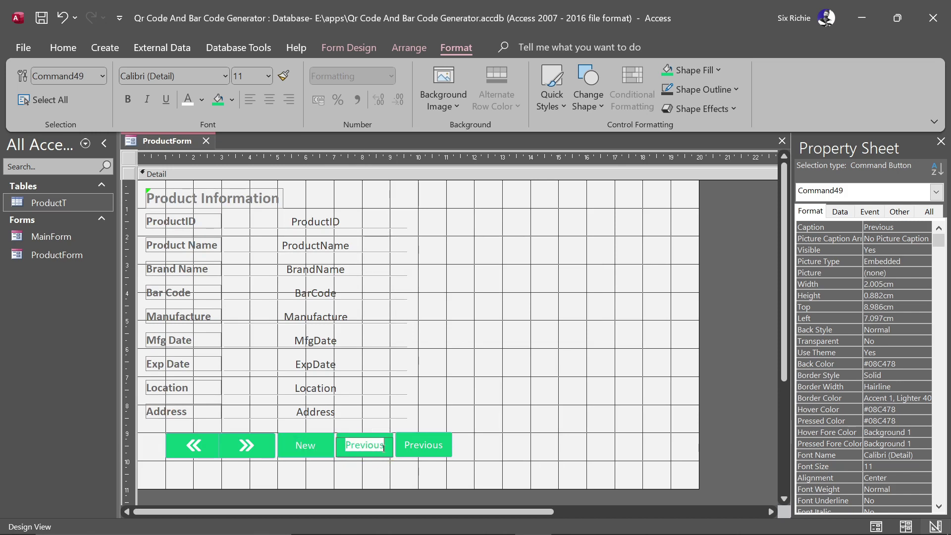
text(Save)
click(423, 445)
double_click(425, 445)
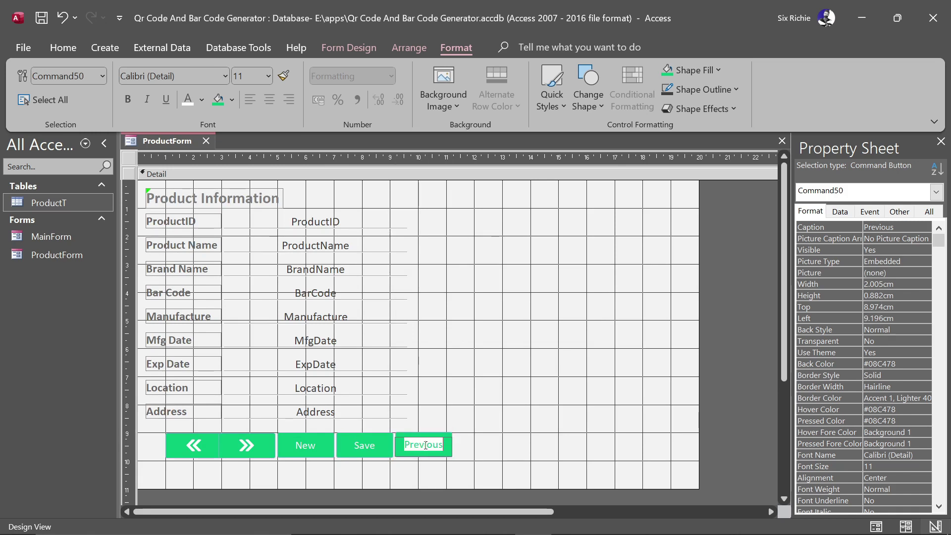
text(Delete)
click(473, 429)
Step: Set the New and Save captions to 12 point and make all three captions bold
click(304, 445)
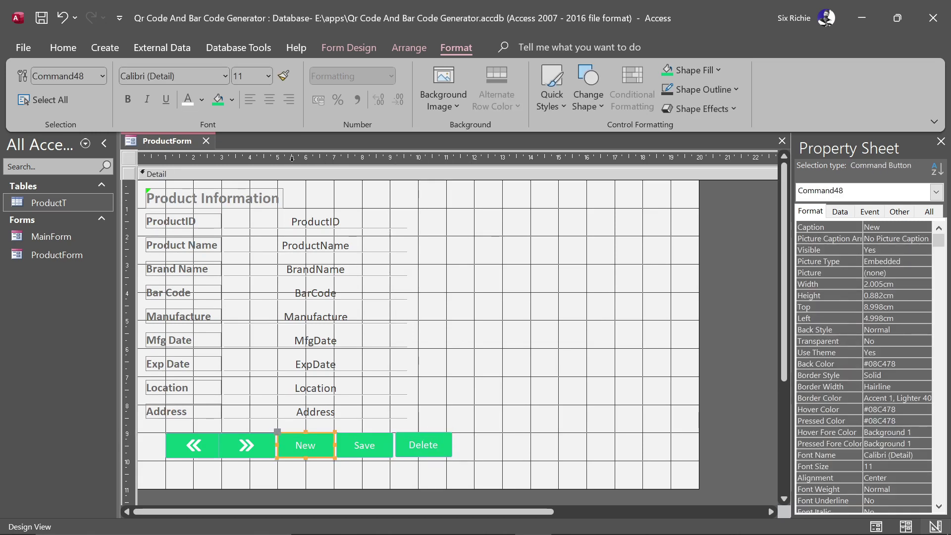
click(267, 77)
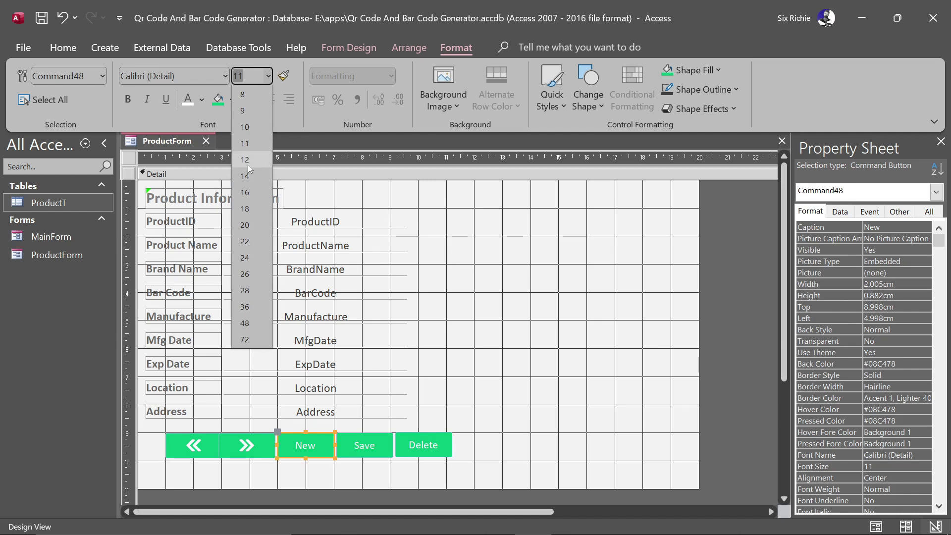
click(247, 159)
click(362, 450)
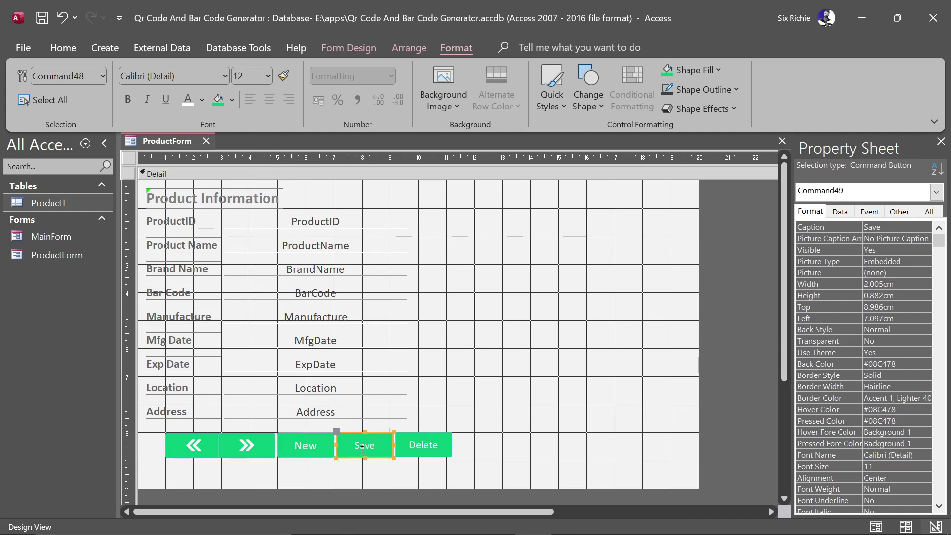
click(268, 77)
click(247, 160)
shift+click(305, 446)
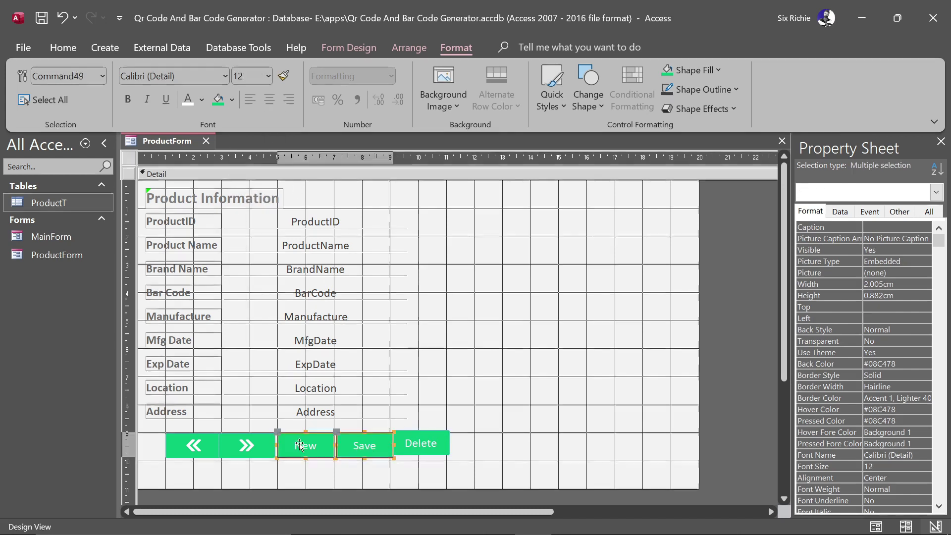
shift+click(421, 444)
click(127, 100)
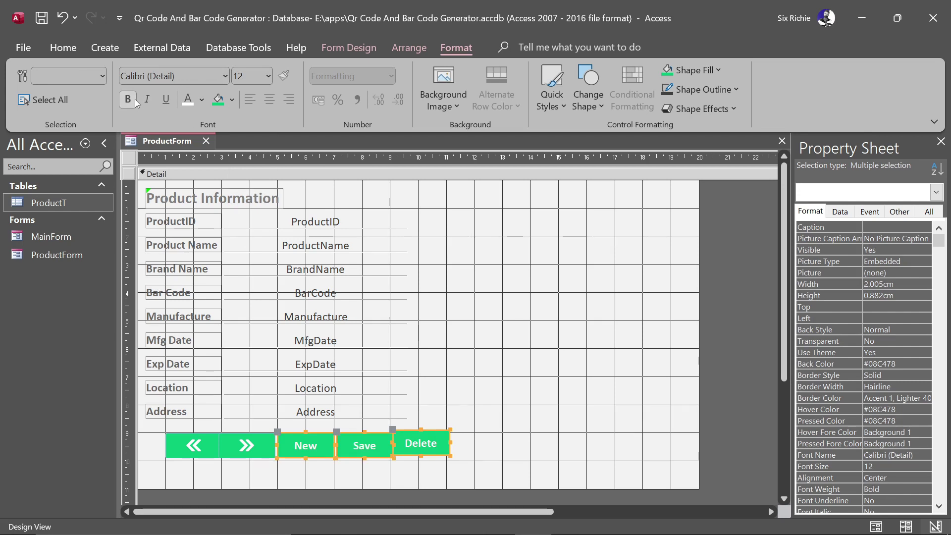
Step: Select all five buttons in the bar
click(214, 470)
click(179, 448)
click(372, 460)
drag(472, 465, 144, 444)
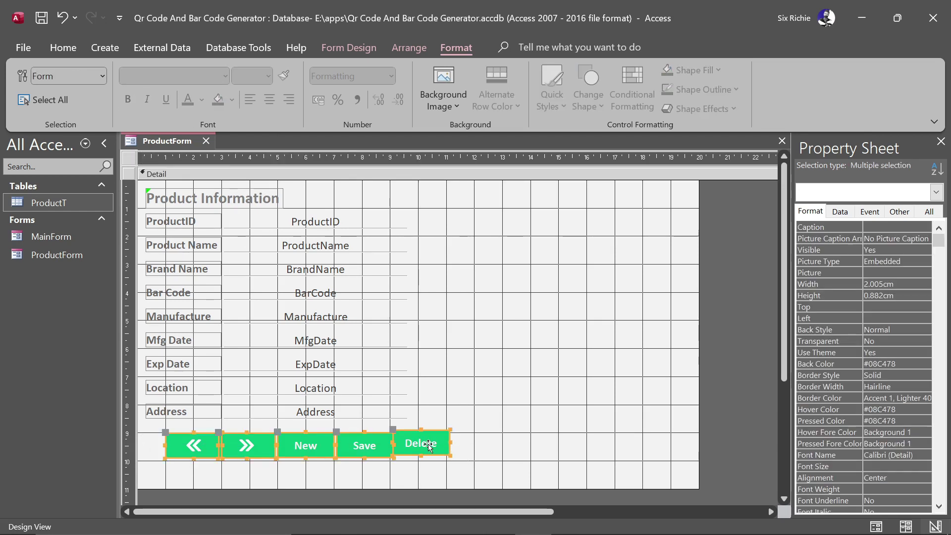
Step: Align the five buttons into one tight, even row
right_click(427, 446)
mouse_move(497, 319)
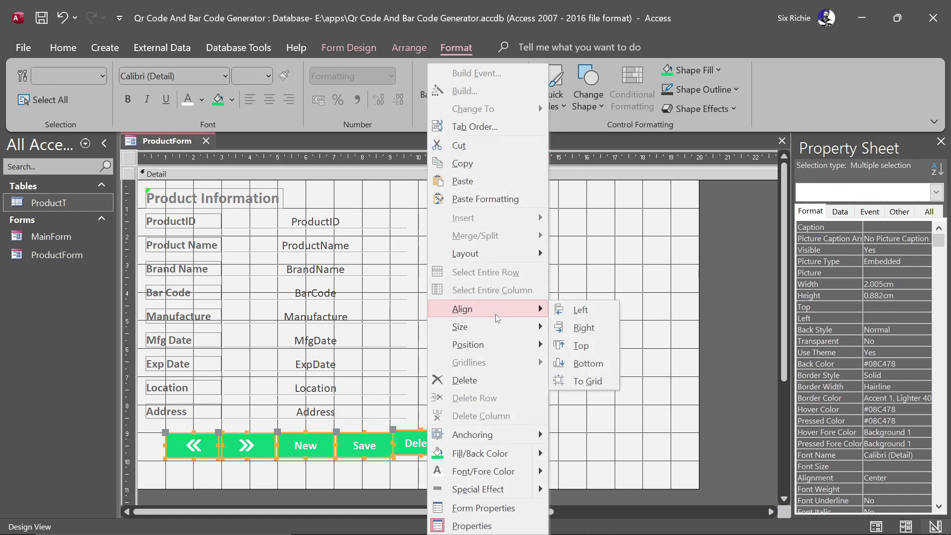
click(583, 335)
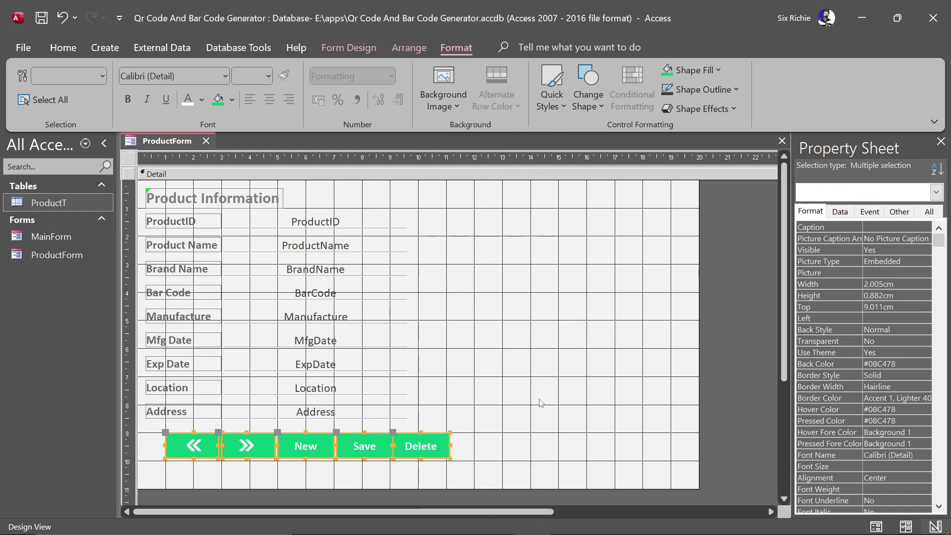
click(348, 450)
drag(434, 465, 212, 453)
right_click(210, 452)
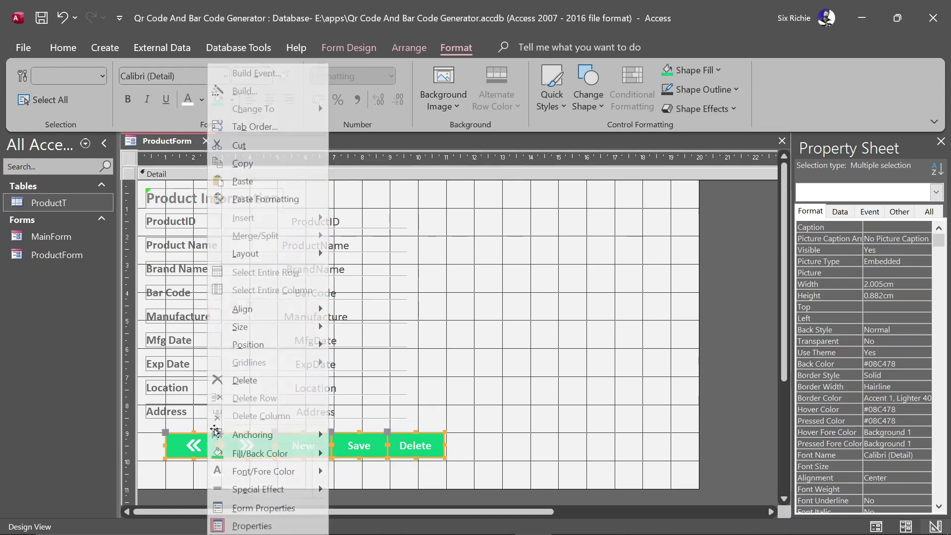
mouse_move(319, 310)
click(361, 345)
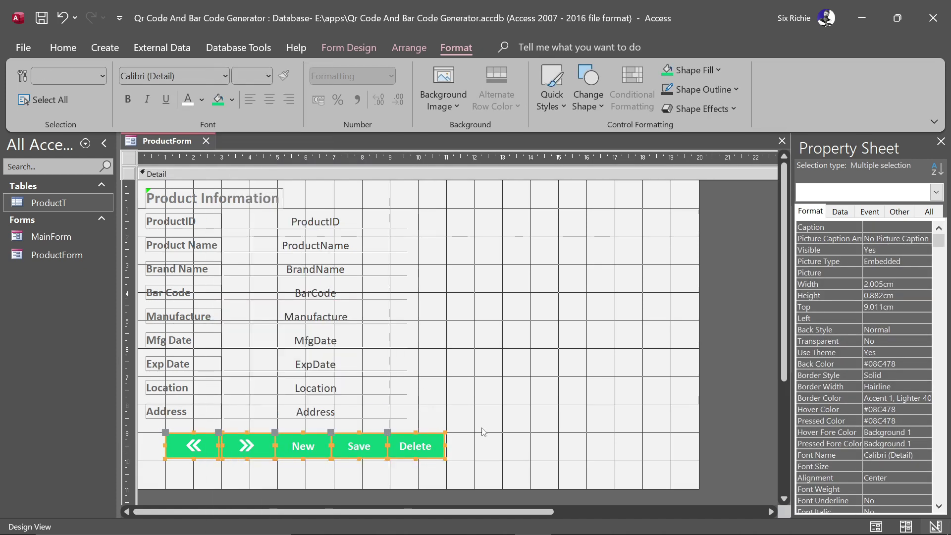
Step: Shorten the Detail section to 9.998cm, ignore the title label's error, and view the form
click(387, 424)
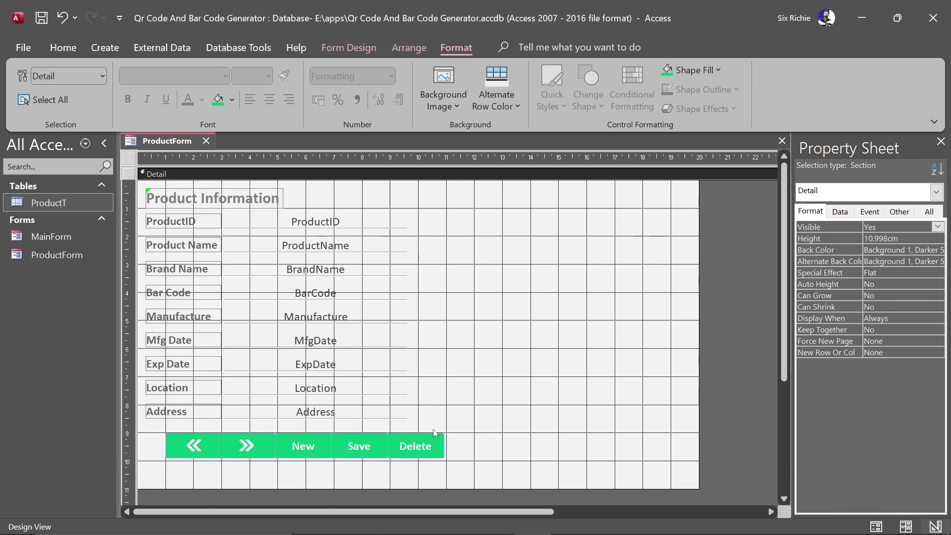
drag(426, 491, 431, 460)
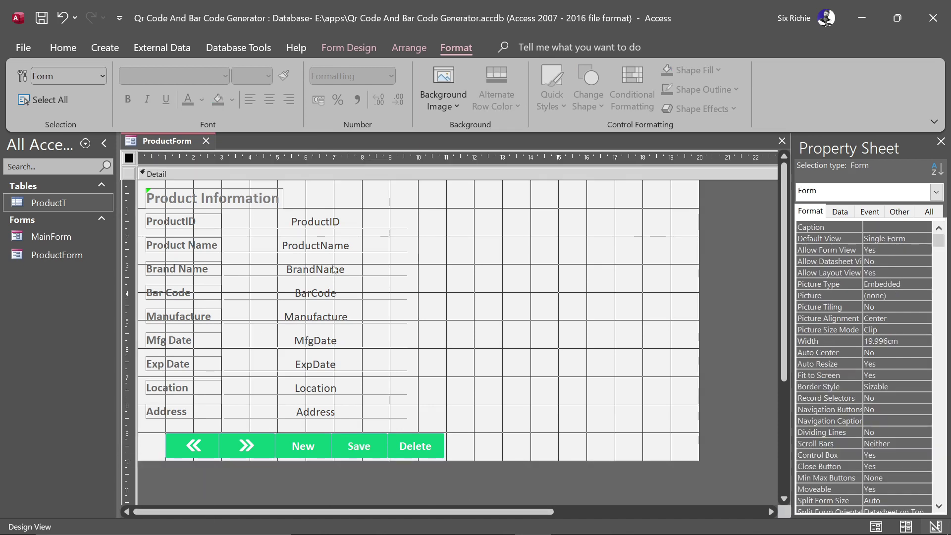
click(193, 204)
click(296, 196)
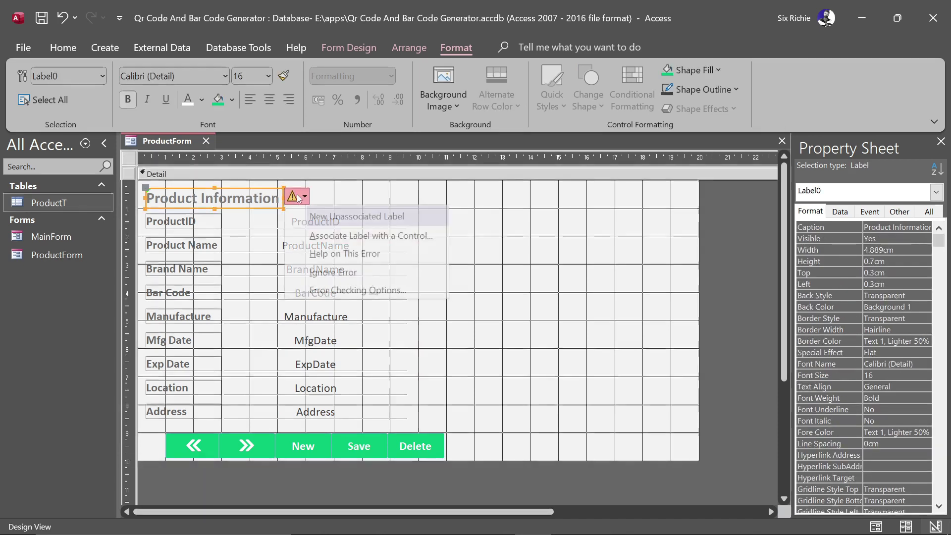
click(351, 273)
click(529, 341)
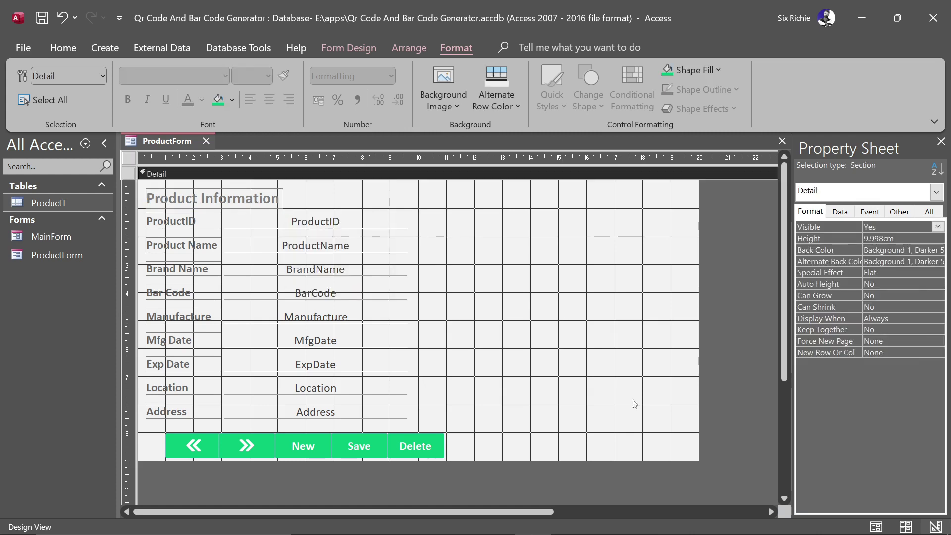
click(886, 531)
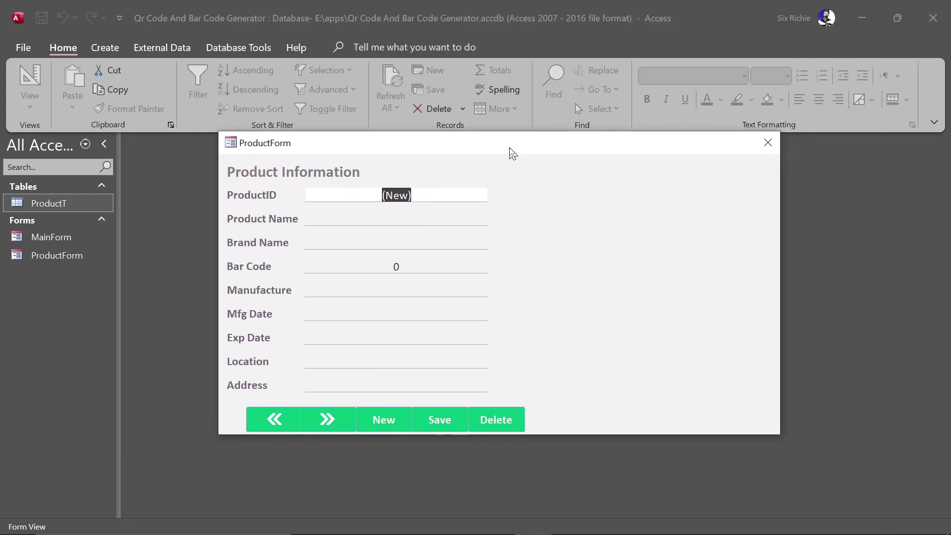
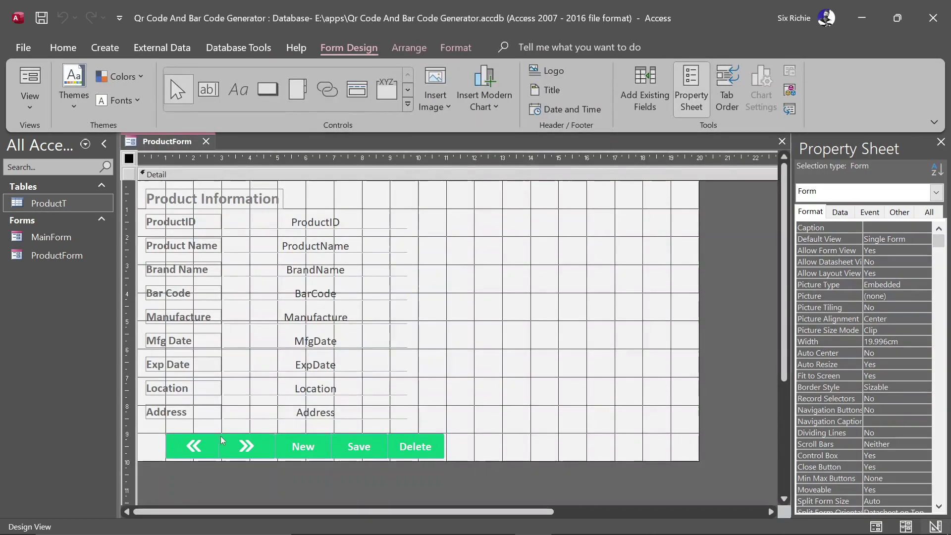
Step: Rename the Previous and Next record buttons to cmdPrevious and CmdNext
click(216, 439)
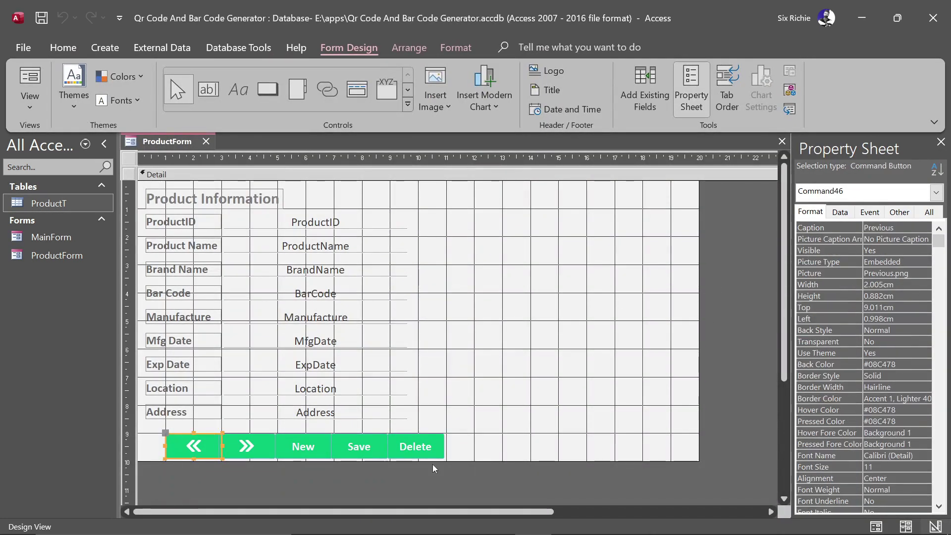
click(899, 212)
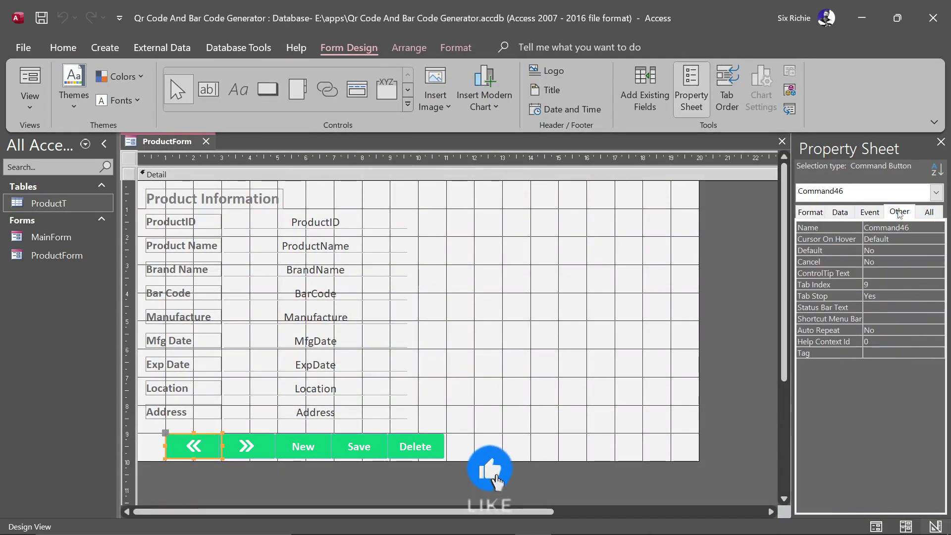
click(843, 225)
text(c)
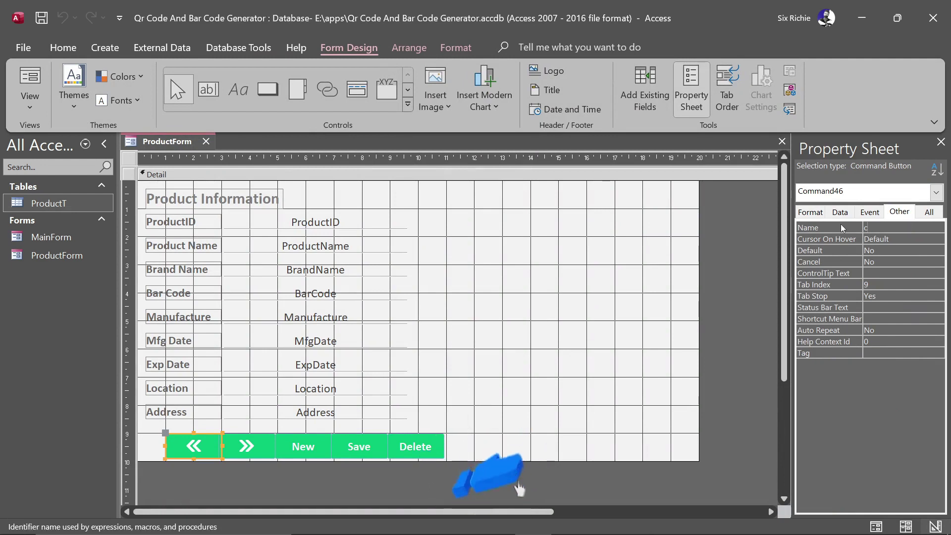
text(mdPrevio)
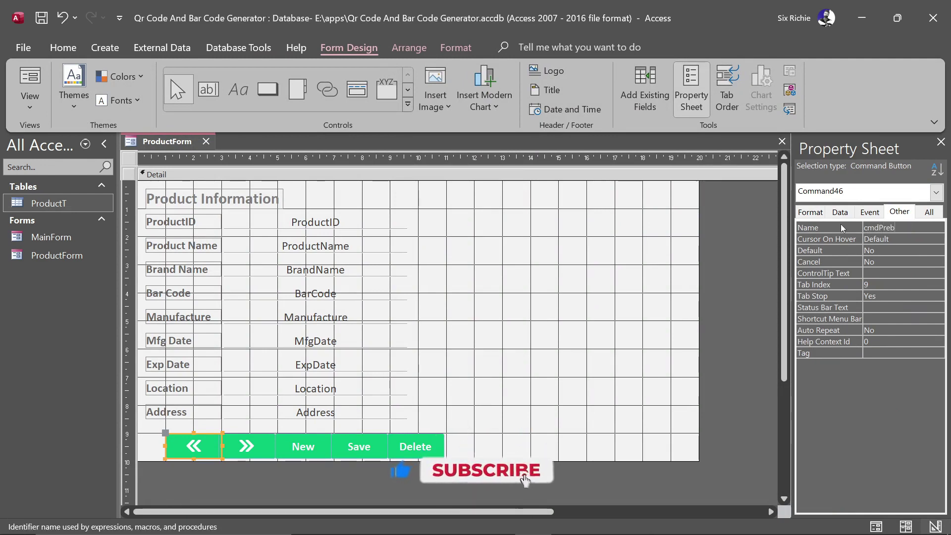
text(us)
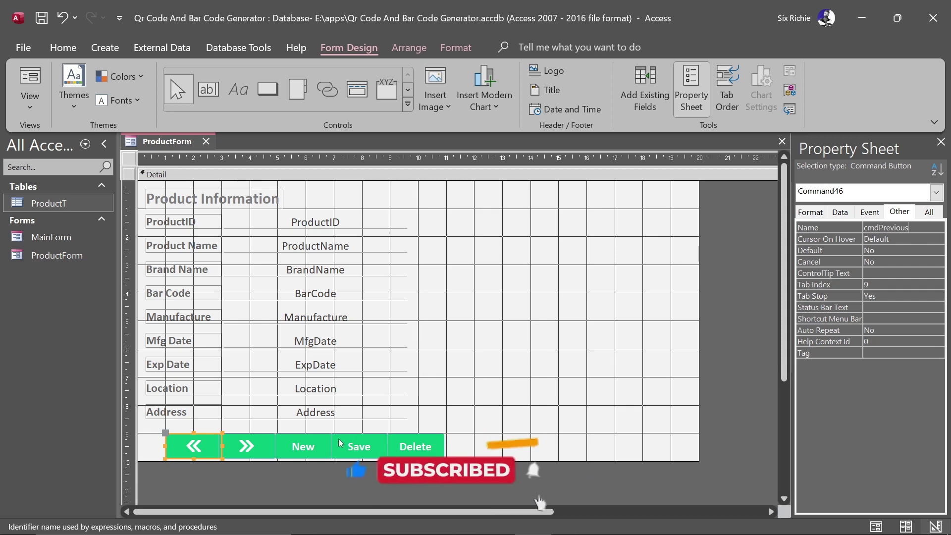
click(936, 193)
click(929, 226)
click(819, 227)
text(Cmd)
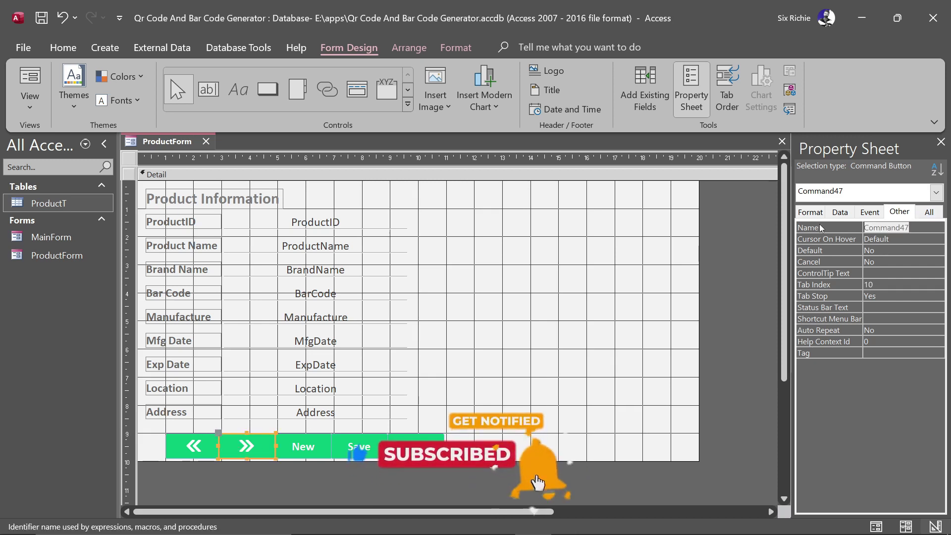
text(Next)
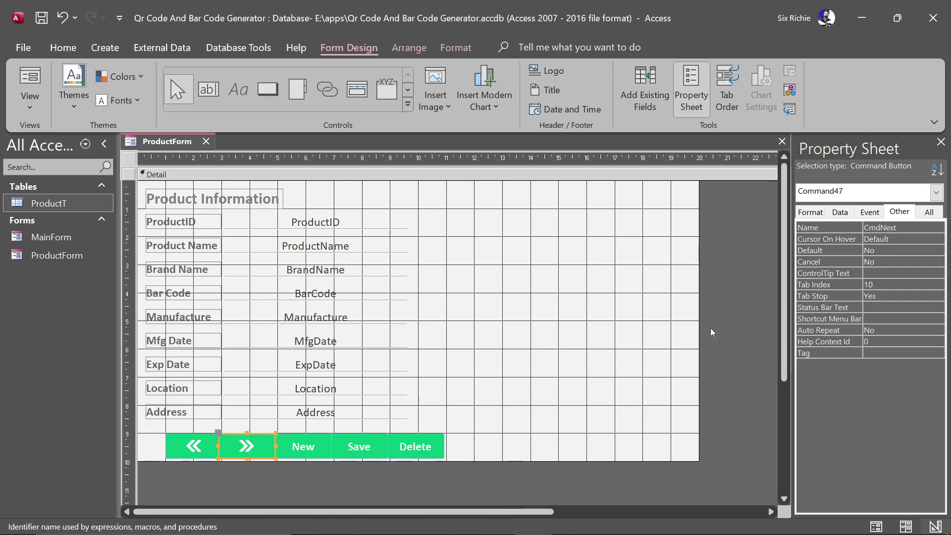
Step: Edit the New and Save button names and rename the Delete button to CmdDelete
click(303, 446)
click(818, 227)
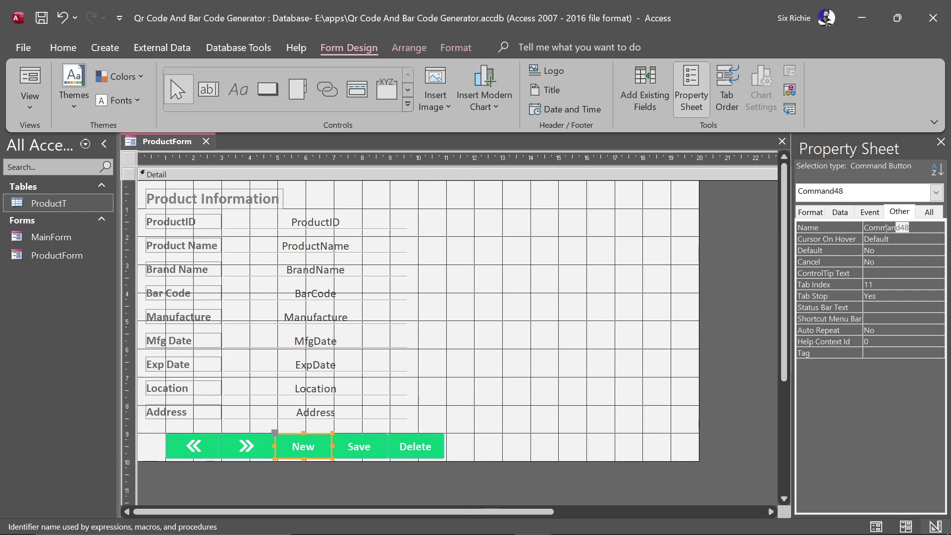
text(cmd)
click(358, 452)
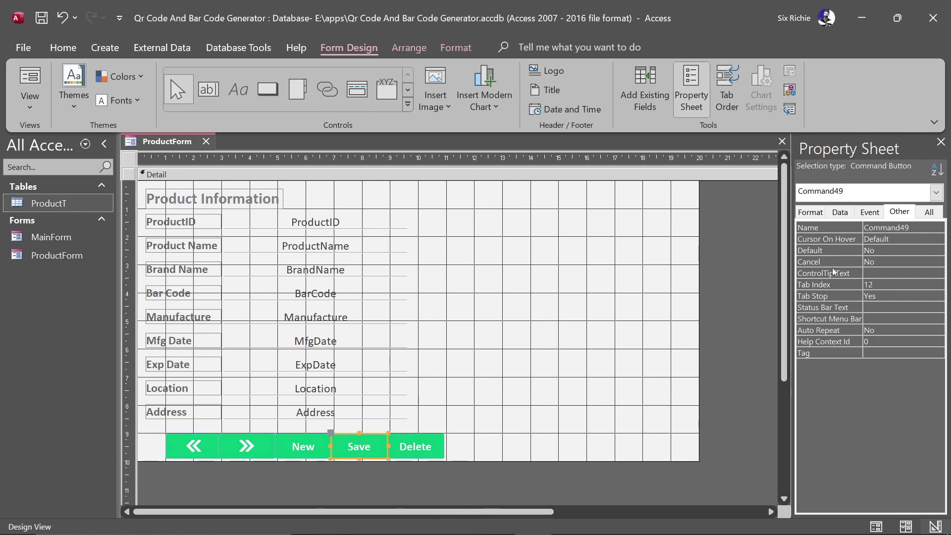
double_click(904, 228)
text(Command)
click(409, 447)
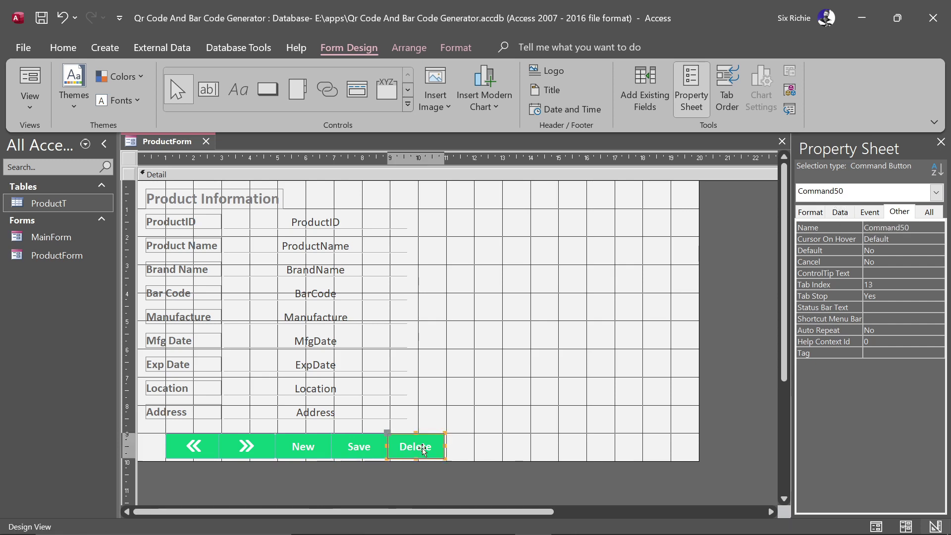
double_click(914, 229)
text(CmdDelete)
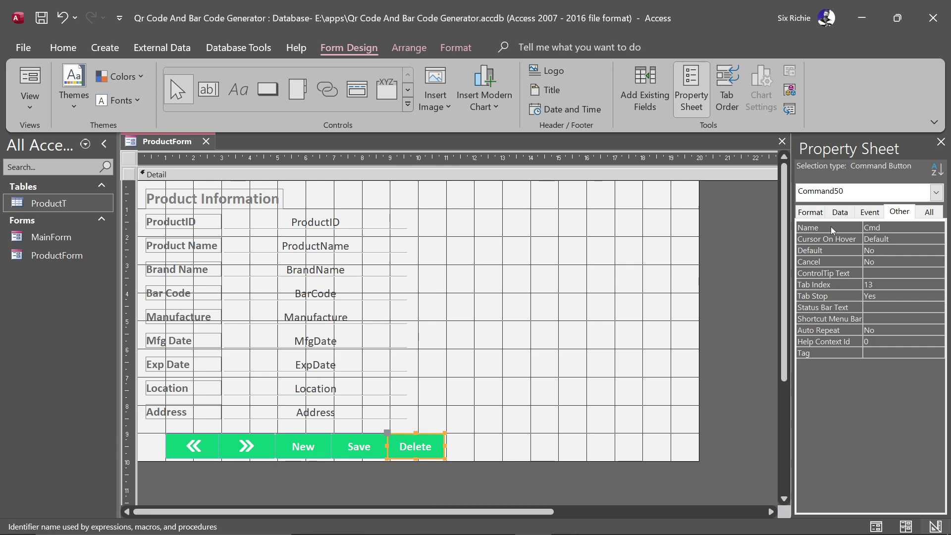
click(917, 240)
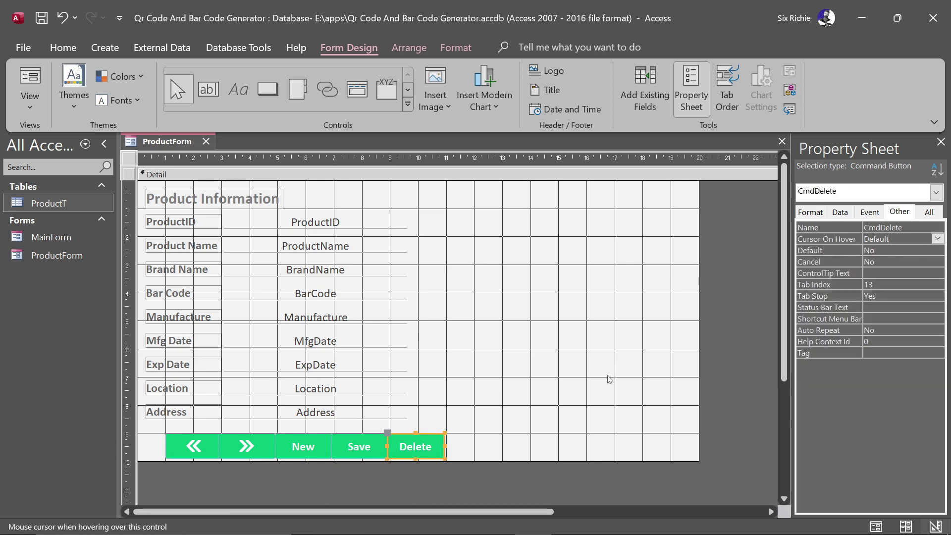
click(425, 484)
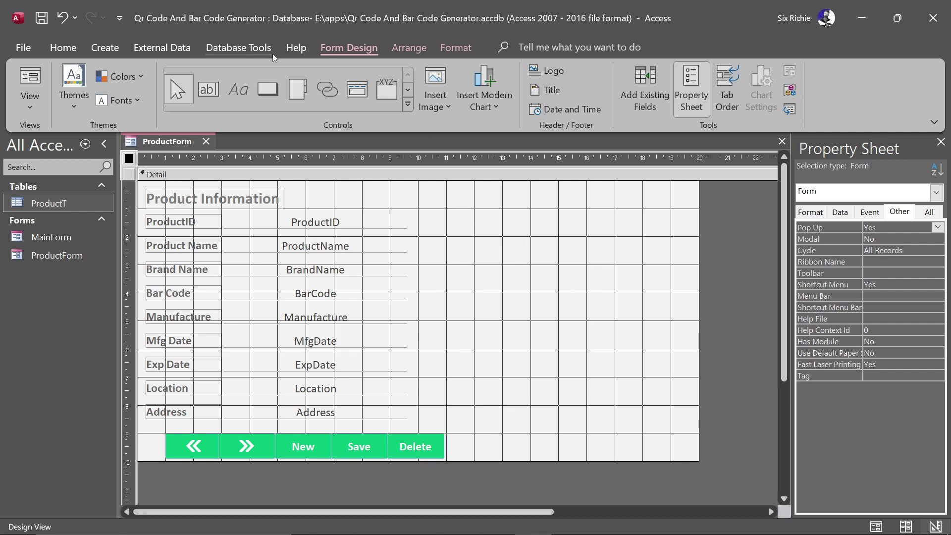
Step: Draw a web browser control at ProductForm's upper right, leaving its hyperlink address empty
scroll(272, 54, down, 2)
click(303, 46)
click(403, 41)
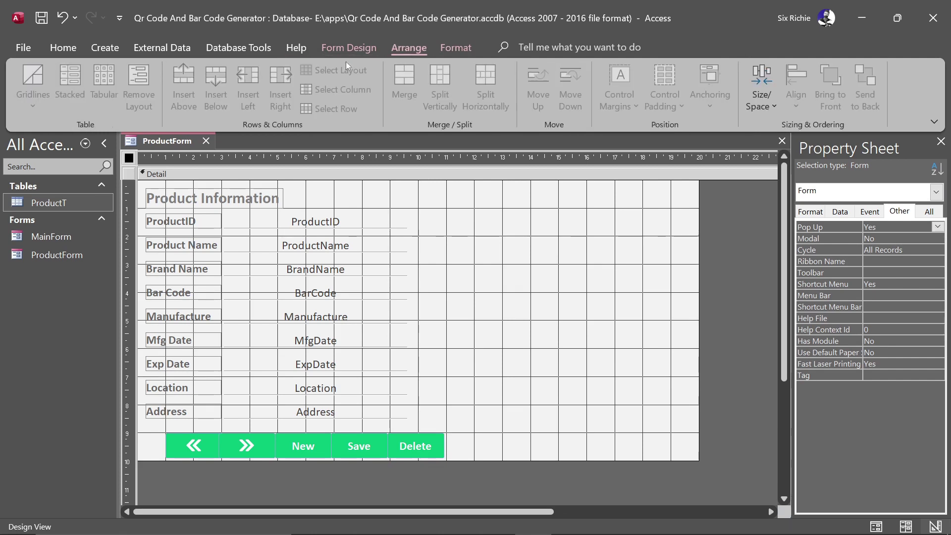
click(323, 48)
click(405, 91)
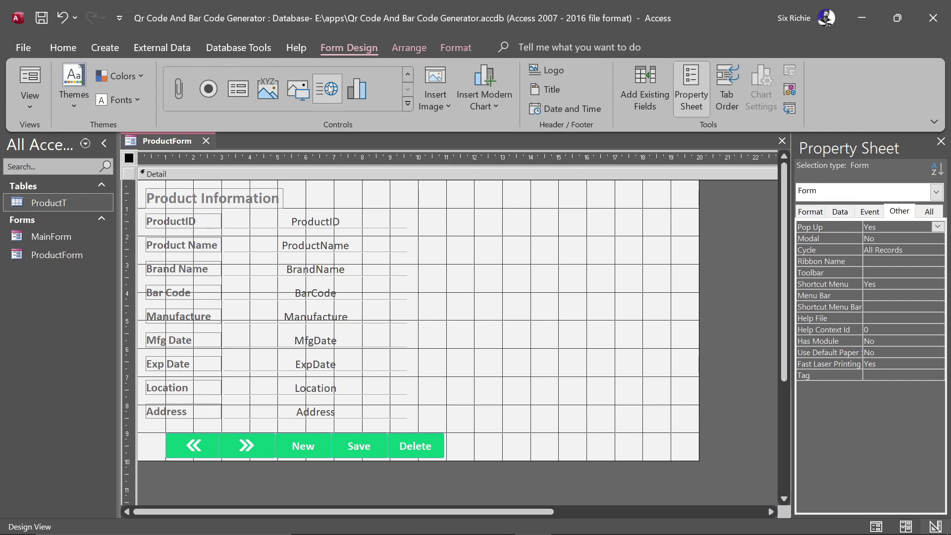
click(330, 89)
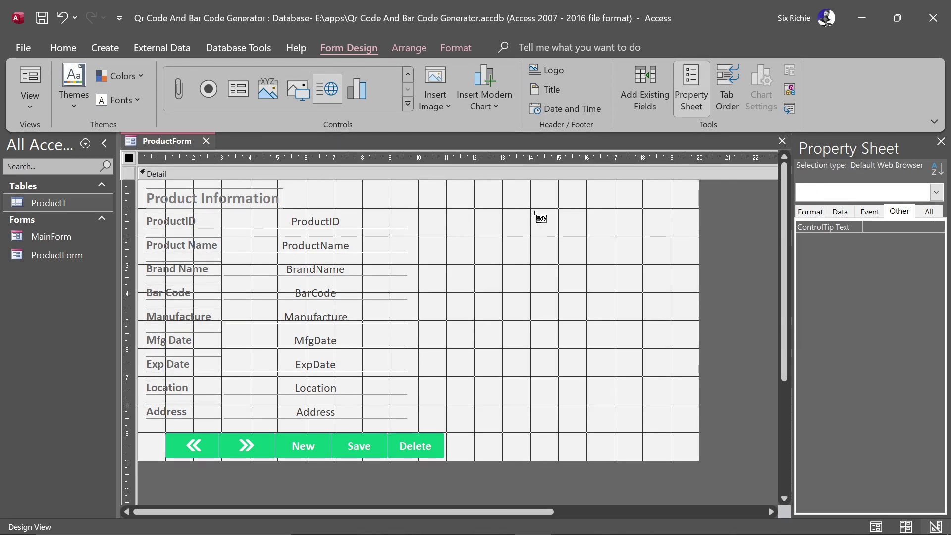
drag(507, 211, 675, 319)
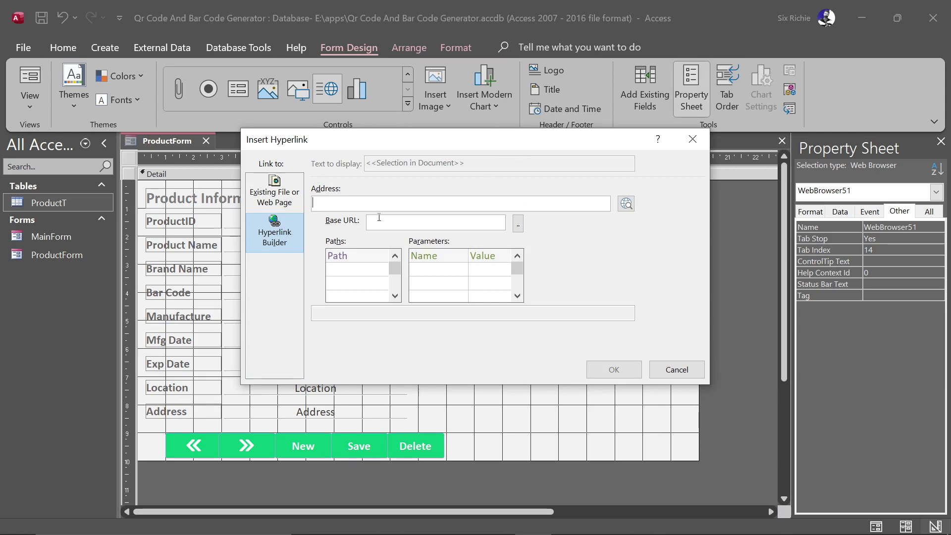
click(677, 369)
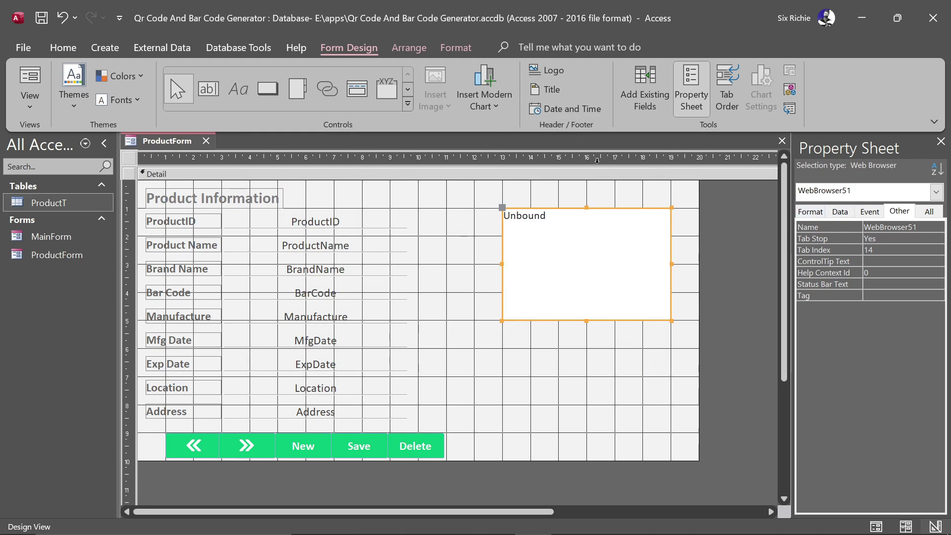
click(649, 360)
click(618, 252)
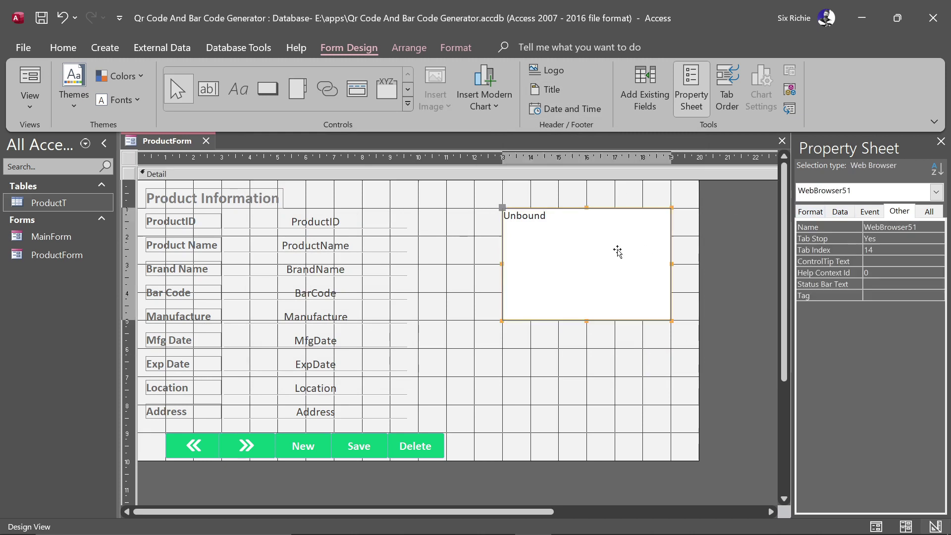
Step: Make the web browser box's border transparent
click(810, 211)
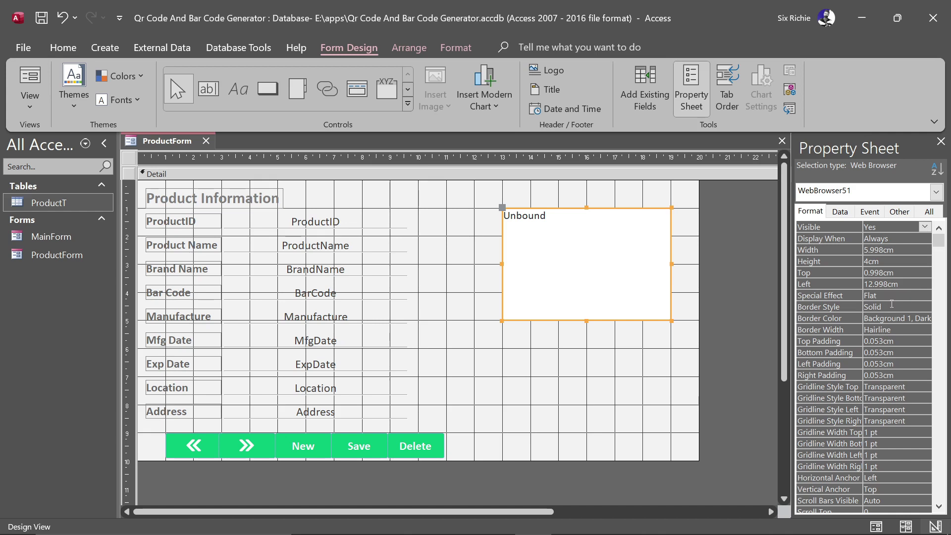
click(680, 91)
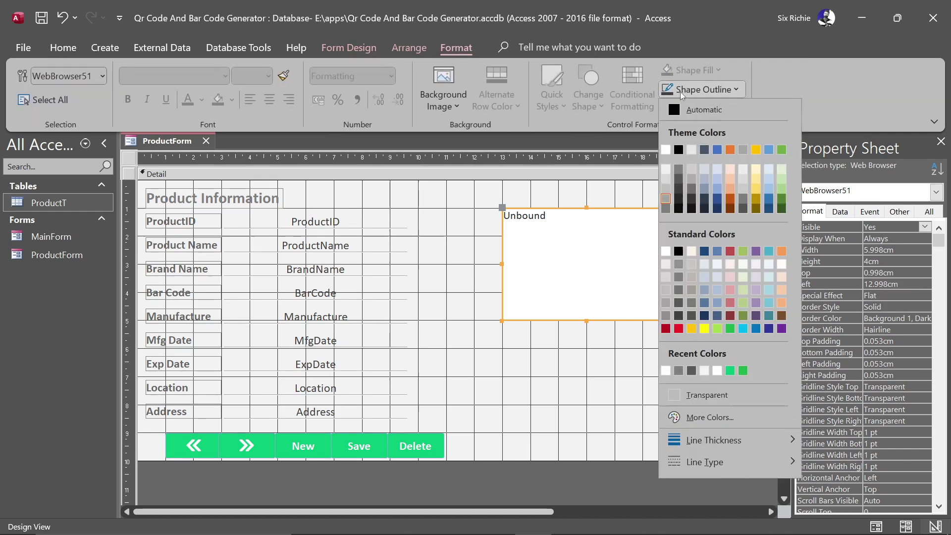
click(648, 365)
click(647, 365)
click(669, 272)
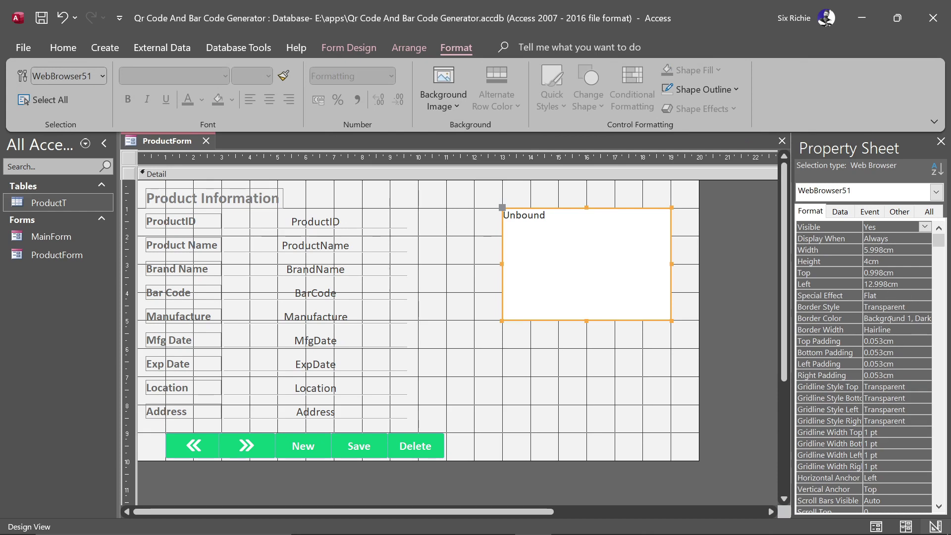
click(612, 357)
click(605, 250)
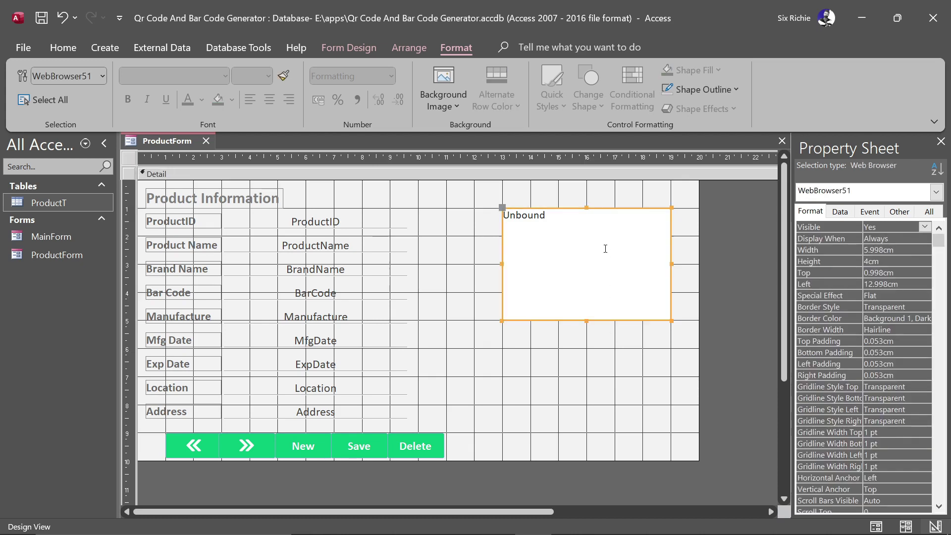
Step: Copy and paste the web browser box to create a second one
key(ctrl+v)
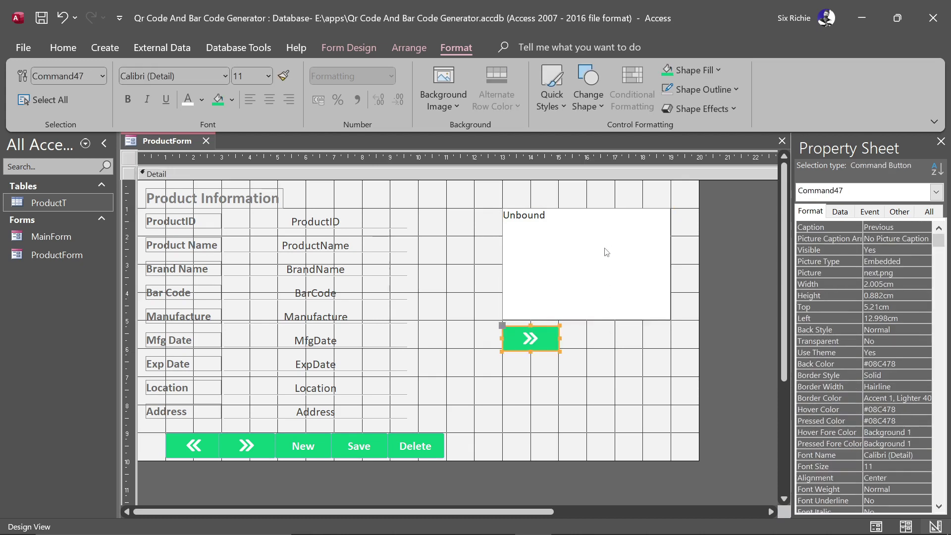
key(ctrl+z)
click(606, 251)
key(ctrl+c)
key(ctrl+v)
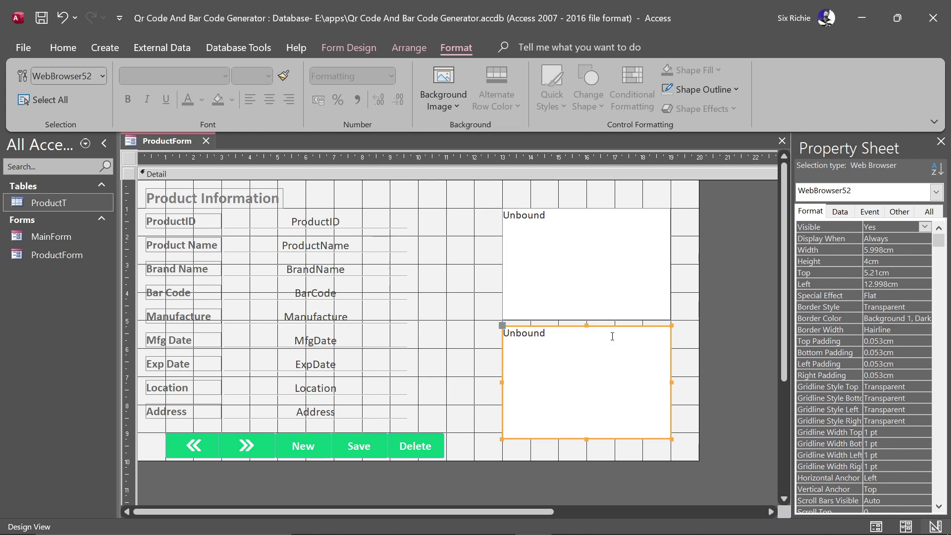
Step: Move the copy below the original and resize both boxes to similar widths
drag(612, 327, 618, 349)
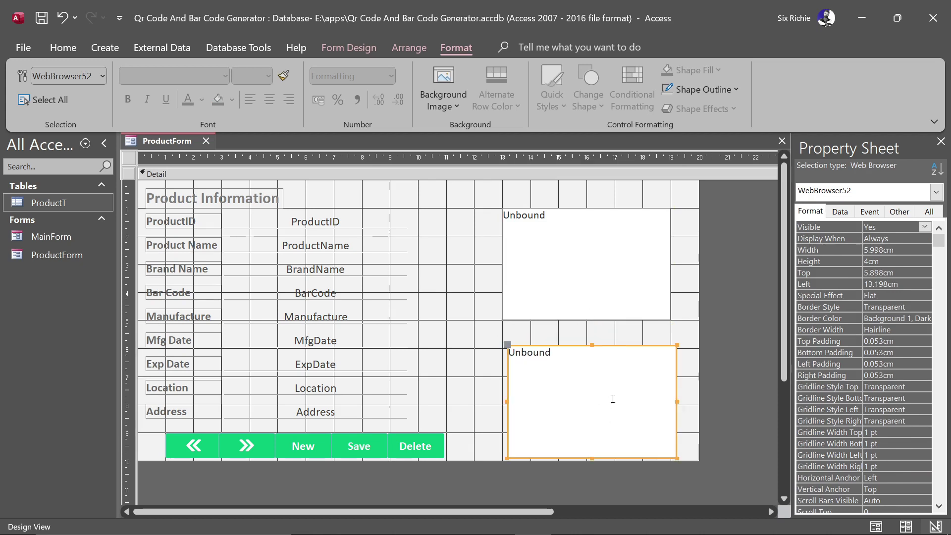
drag(596, 458, 591, 422)
drag(581, 345, 589, 374)
drag(671, 416, 687, 415)
click(670, 242)
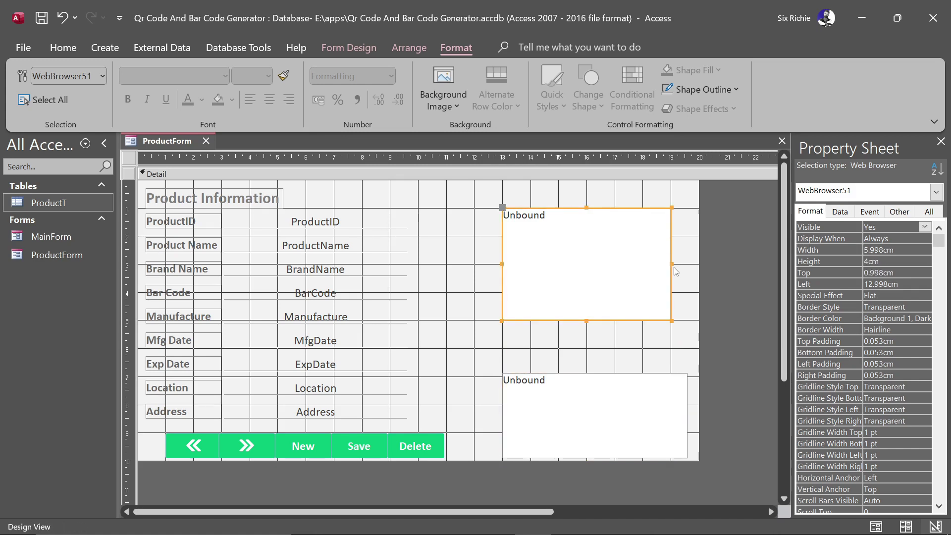
drag(671, 262, 685, 263)
drag(593, 207, 593, 199)
drag(595, 320, 594, 317)
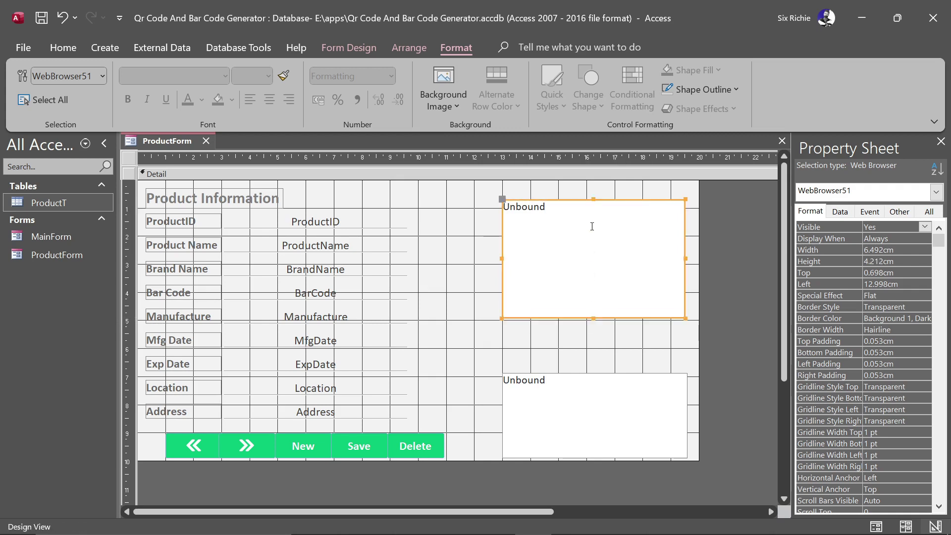
click(431, 174)
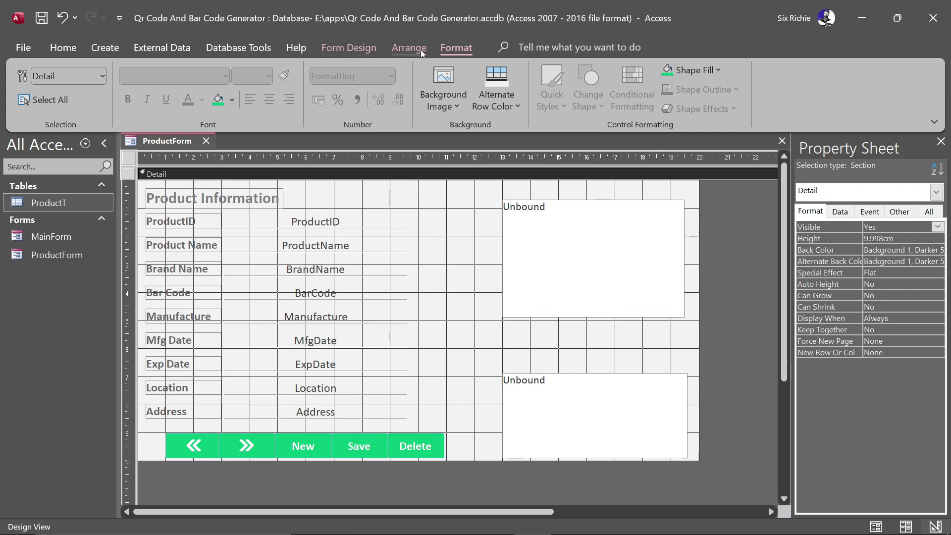
Step: Rename the upper web browser box to webQr
click(593, 257)
click(906, 212)
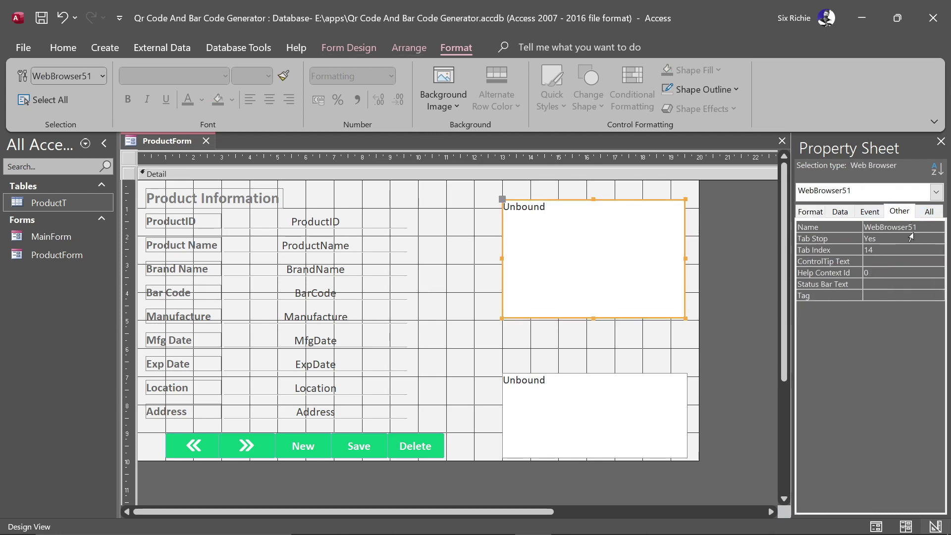
click(824, 225)
text(webQr)
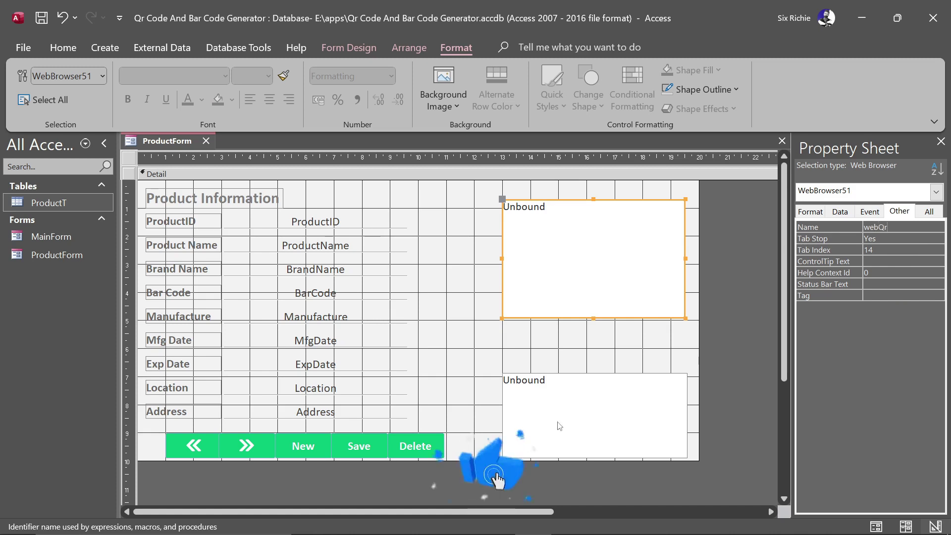
Step: Rename the lower box to webBarcode and paste a duplicate of the Delete button
click(526, 426)
double_click(892, 226)
text(webBarcode)
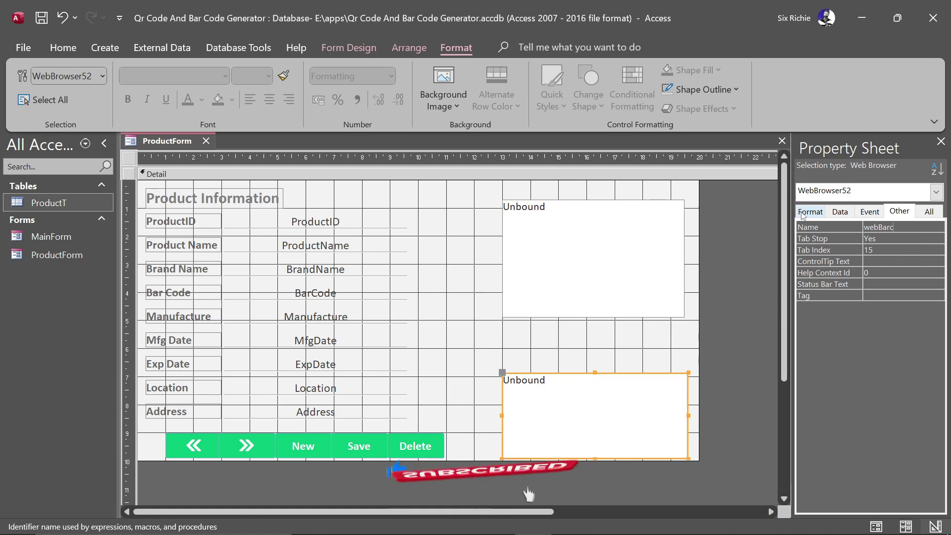
key(Return)
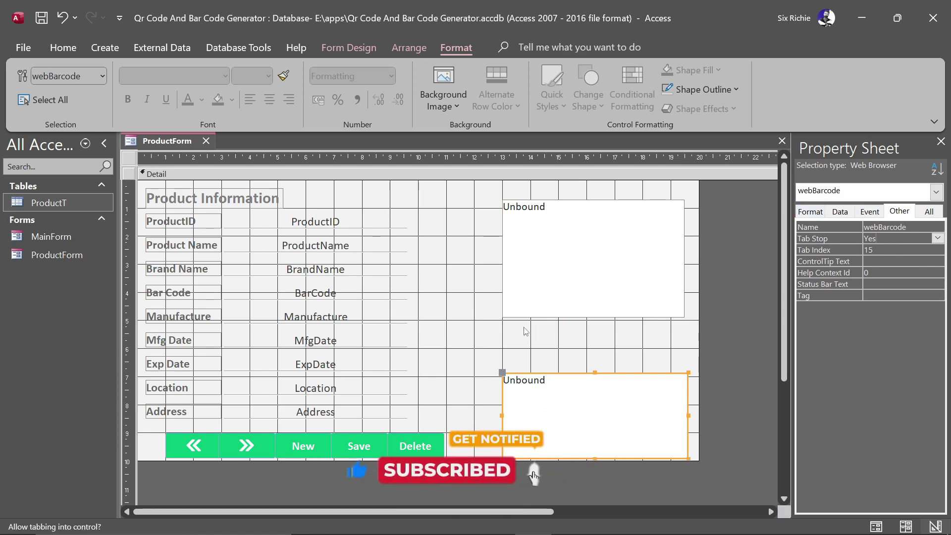
click(419, 440)
key(ctrl+v)
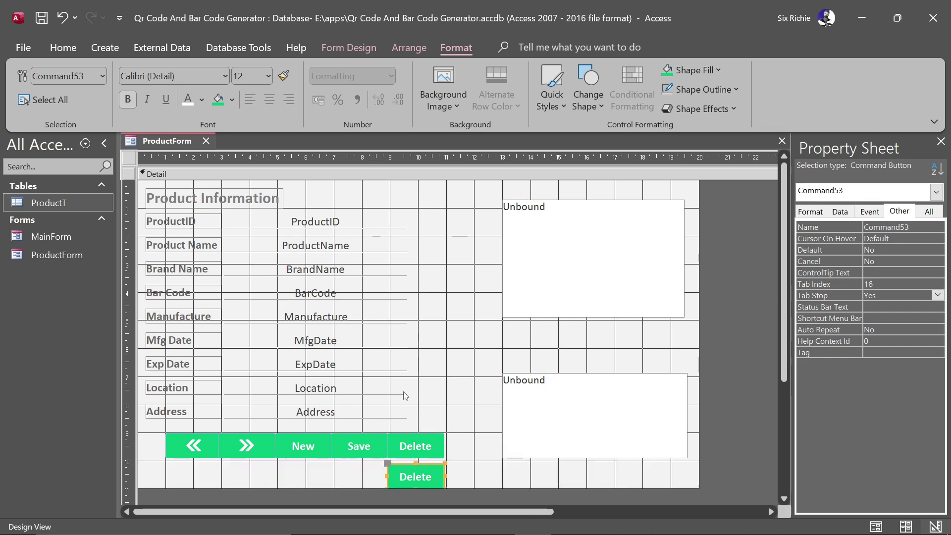
Step: Place three button copies in a row between the browser boxes, filling the middle one blue-grey
drag(415, 464, 524, 349)
key(ctrl+v)
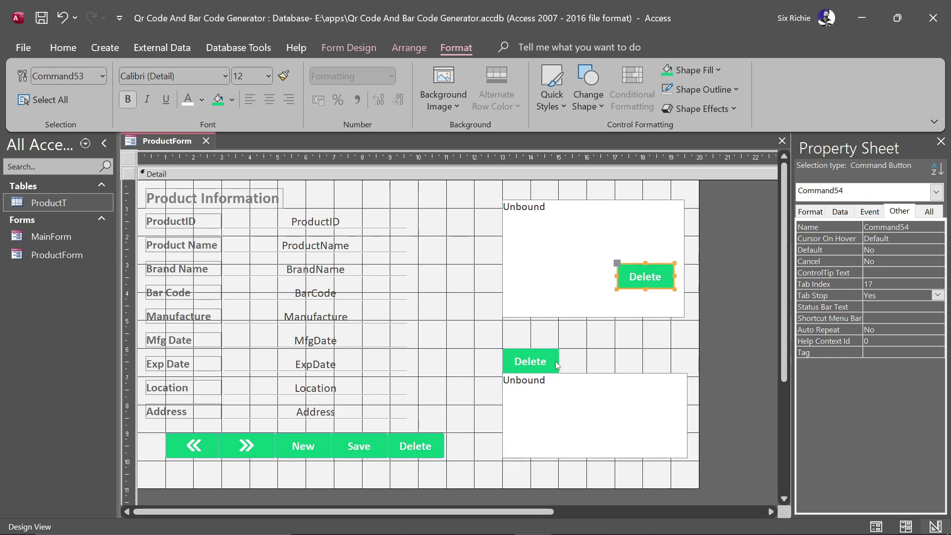
drag(635, 264, 574, 342)
key(ctrl+v)
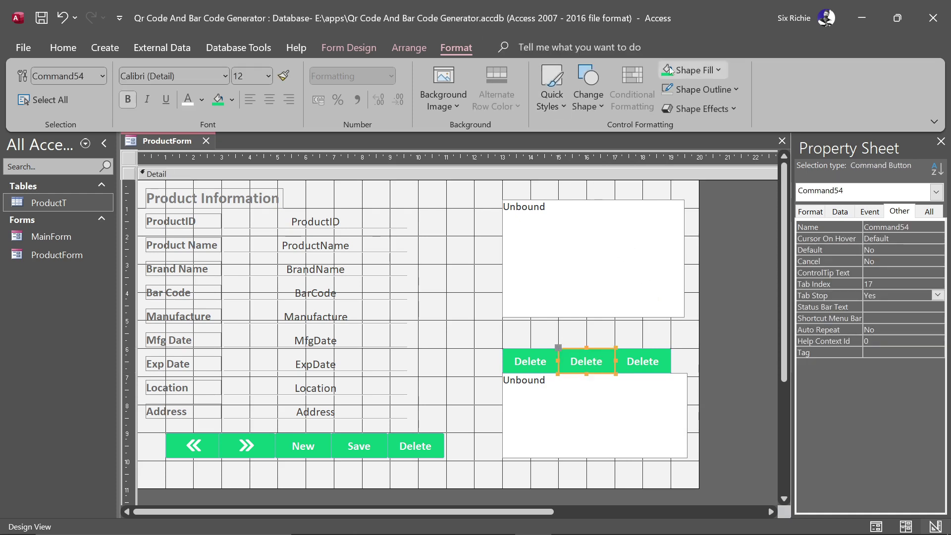
click(693, 70)
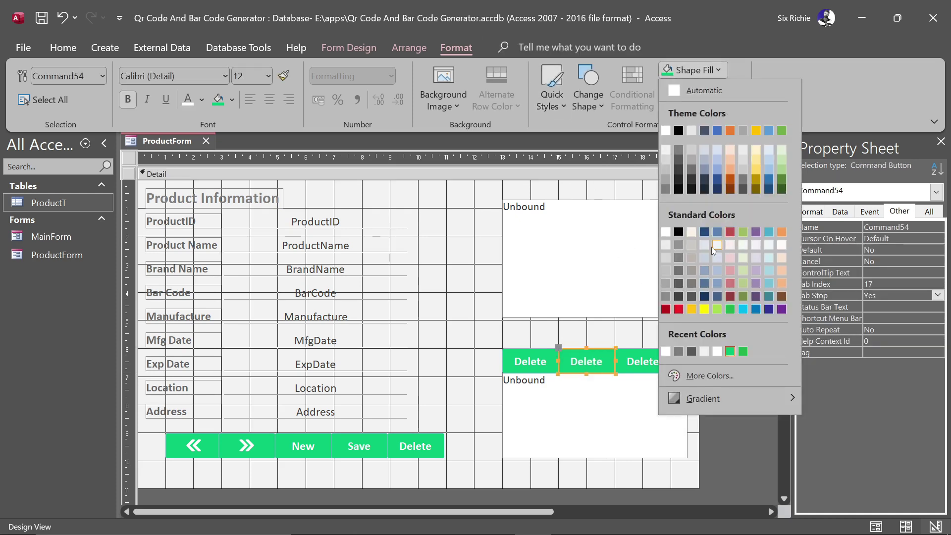
click(717, 270)
click(716, 310)
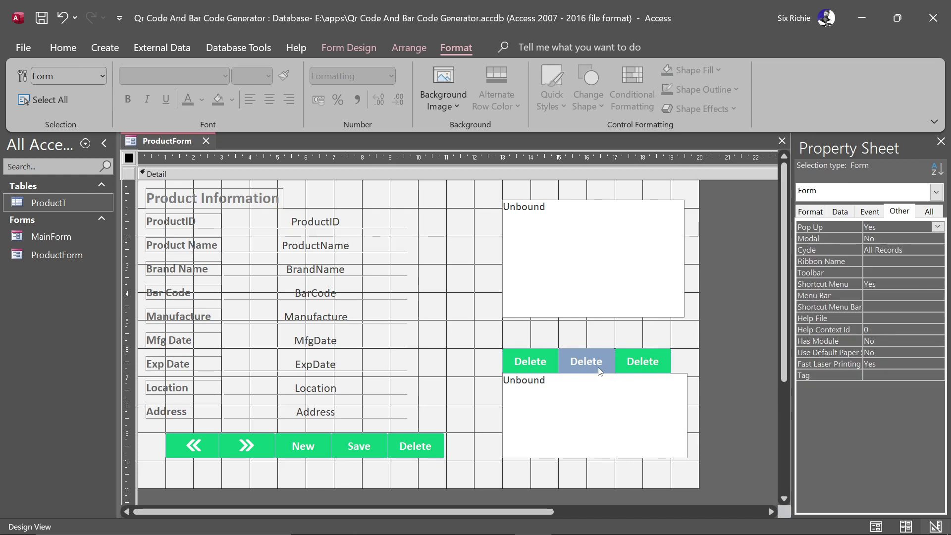
Step: Caption the middle button 'Get Qr' and the left button 'Print'
click(579, 366)
click(580, 366)
drag(605, 362, 564, 365)
text(Get Qr)
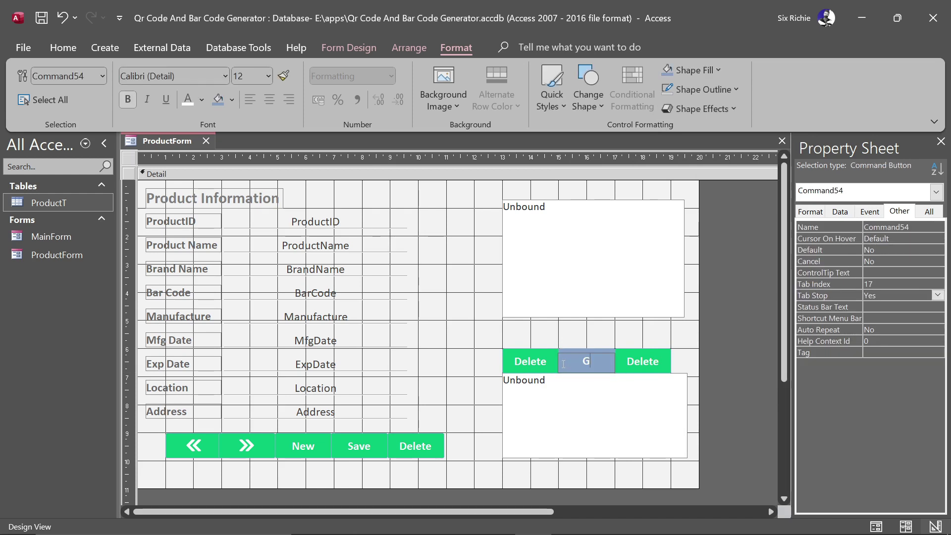
click(543, 366)
click(543, 365)
drag(547, 362, 514, 361)
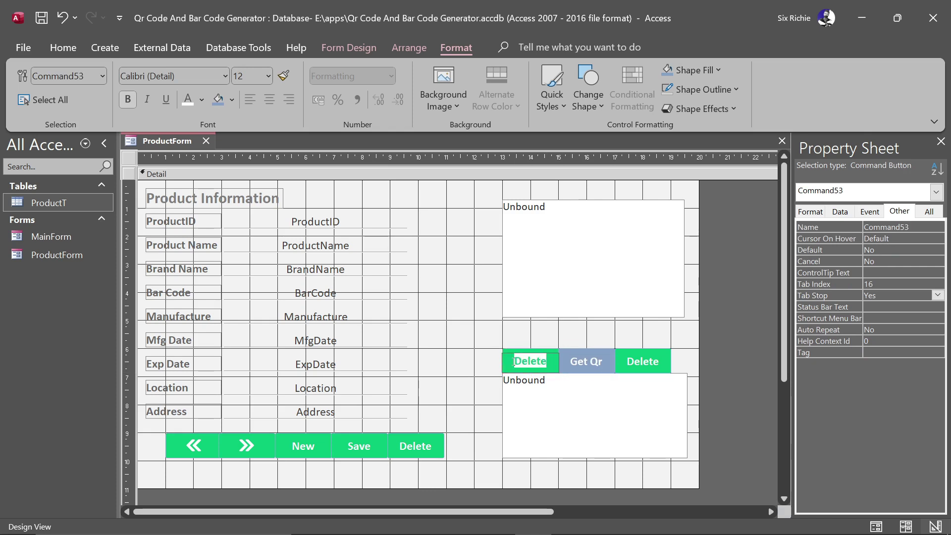
text(Print)
Step: Caption the right button 'PDF'
click(648, 362)
click(647, 364)
double_click(648, 364)
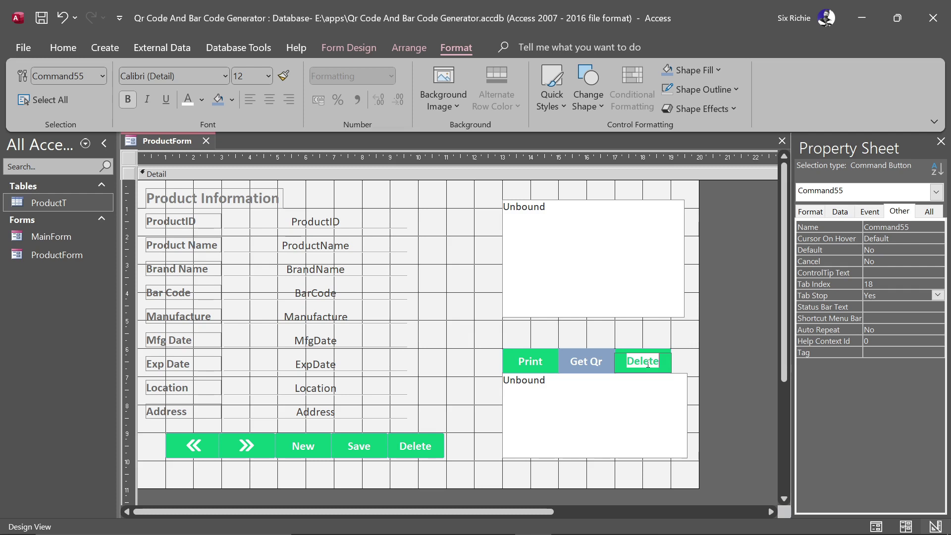
text(PDF)
click(594, 375)
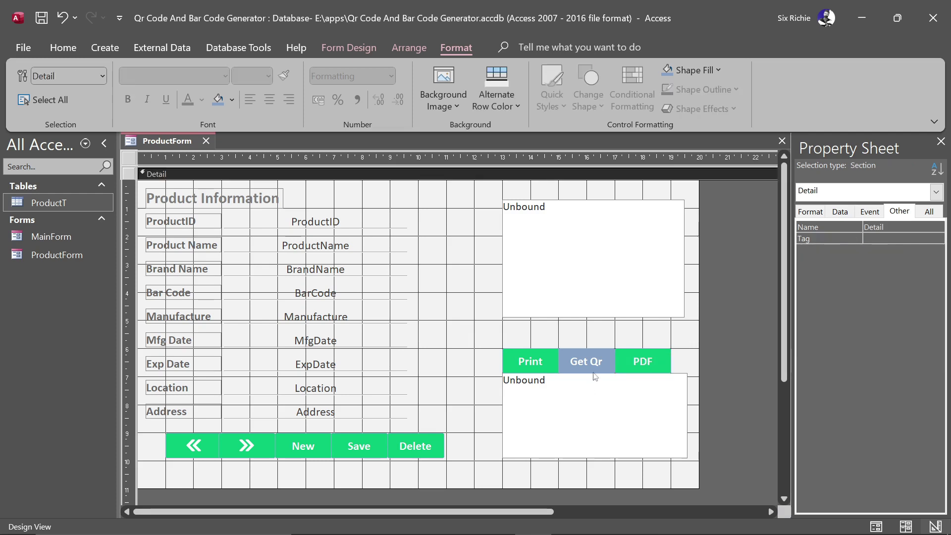
click(542, 358)
click(822, 226)
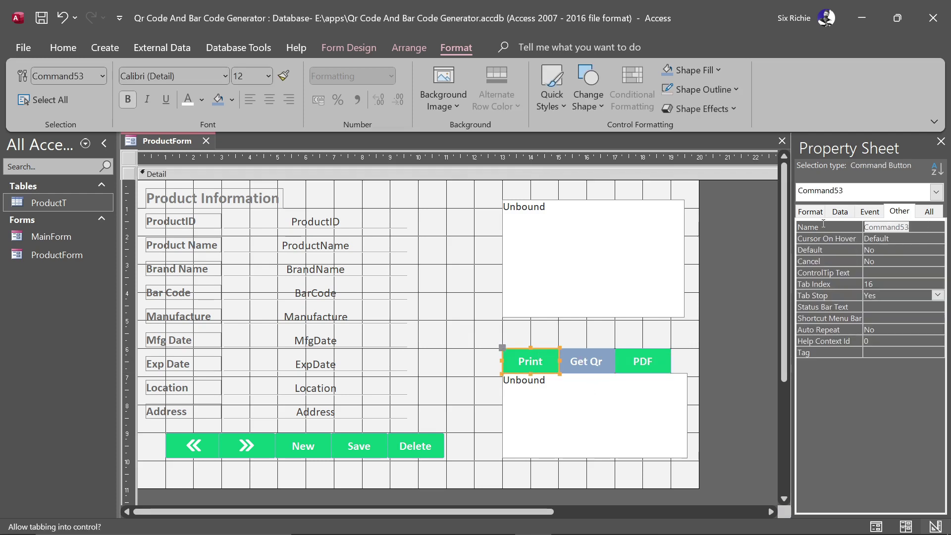
text(cmdPrint)
Step: Retype the Print, Get Qr and PDF button names with the cmd prefix, e.g. CmdP for PDF
click(587, 362)
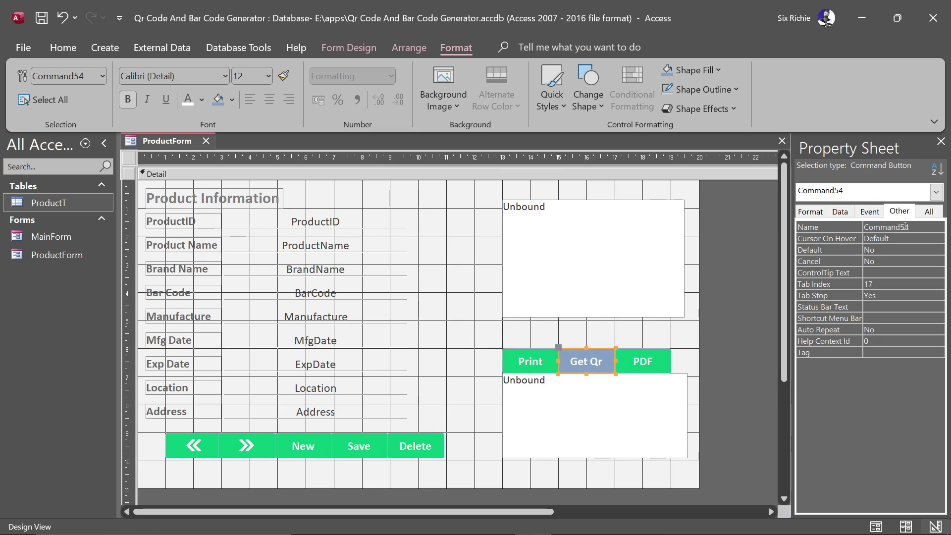
click(788, 225)
text(cmd)
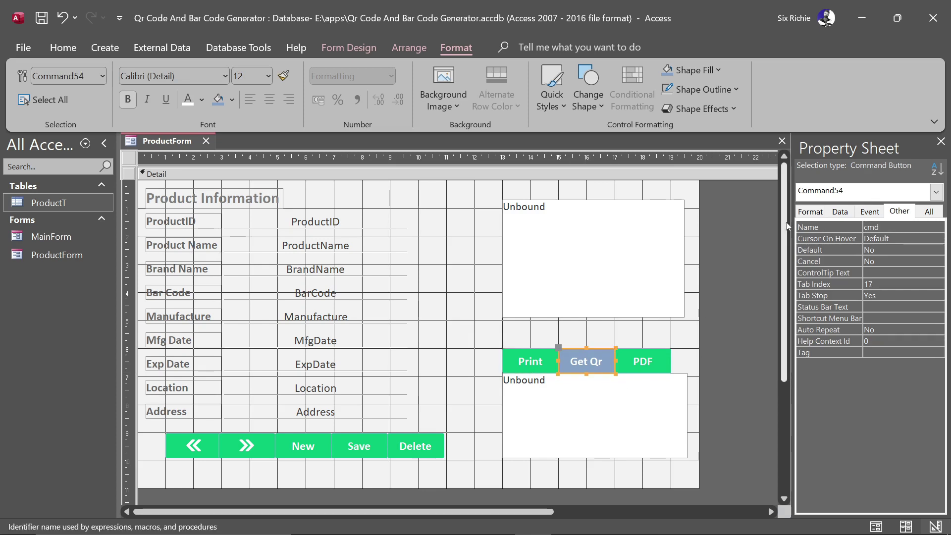
click(643, 360)
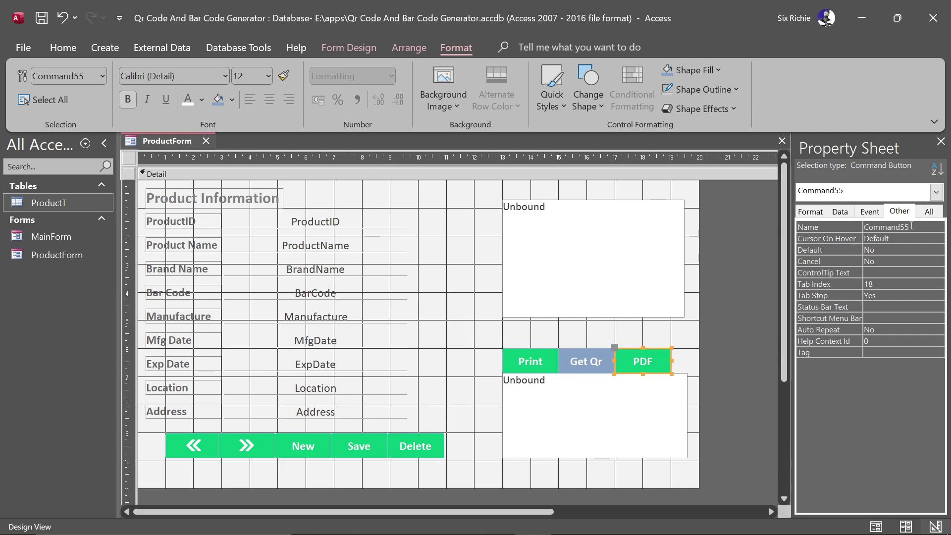
click(848, 222)
text(Cmd)
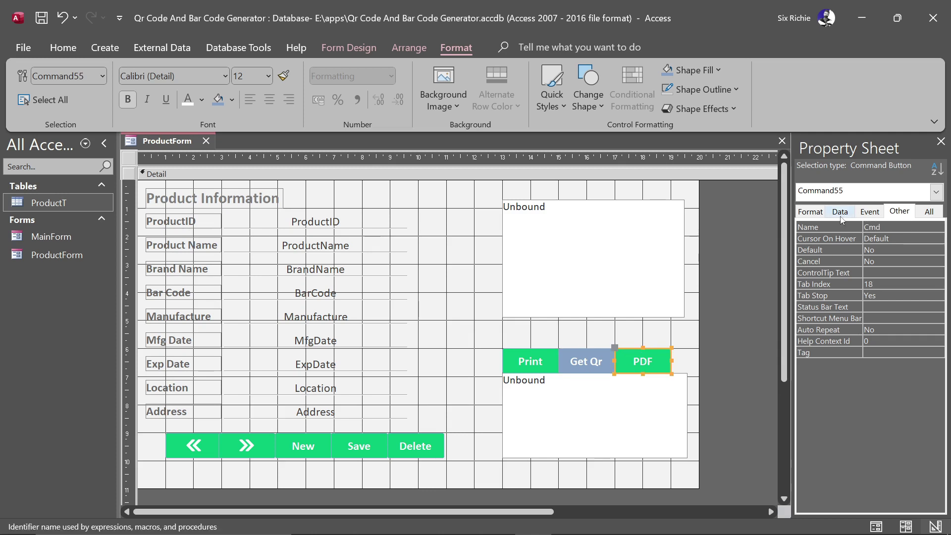
text(P)
click(619, 173)
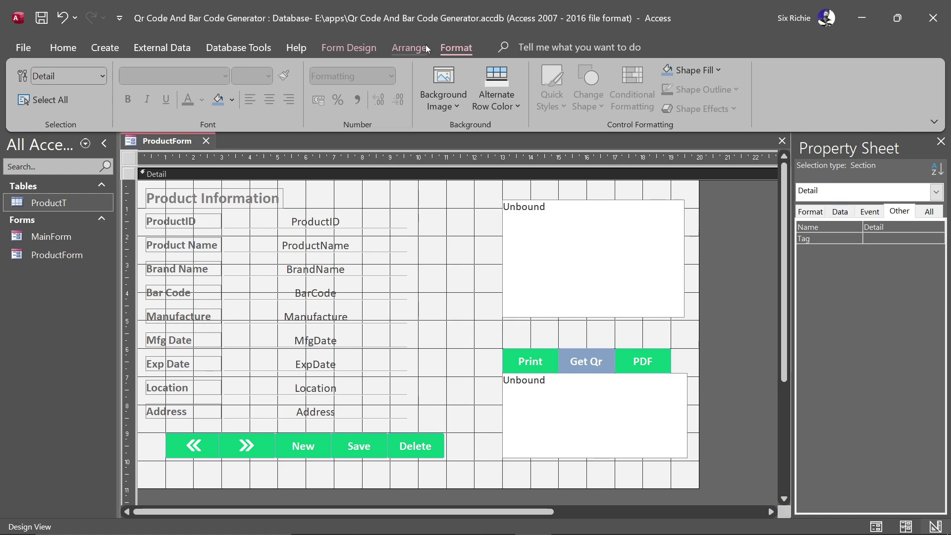
click(106, 47)
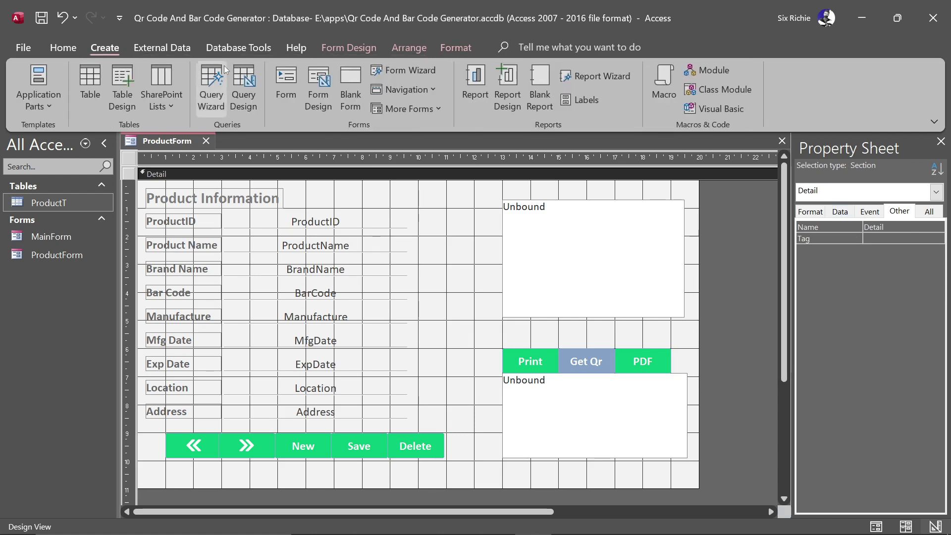
Step: Shrink ProductForm's design area to its controls, preview it in Form View, then return to Design View
drag(689, 328, 692, 327)
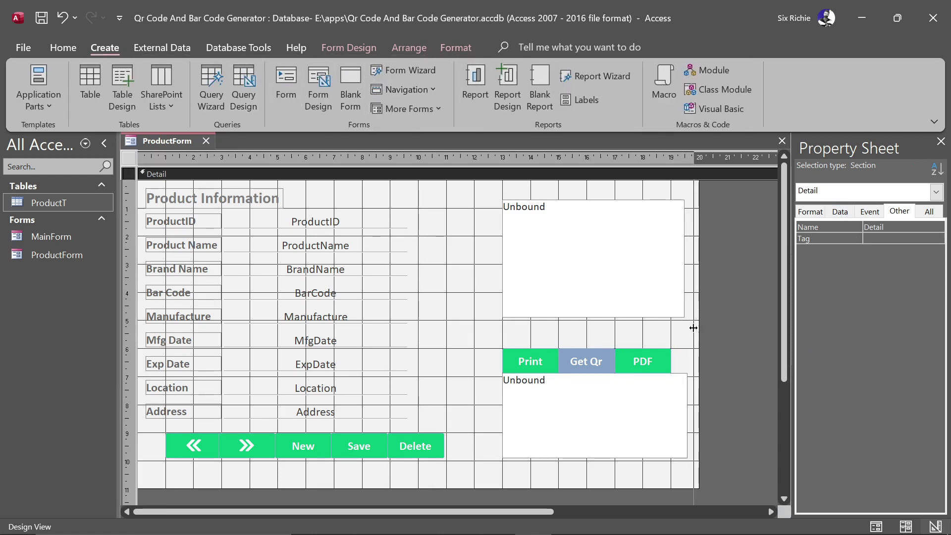
drag(607, 489, 607, 468)
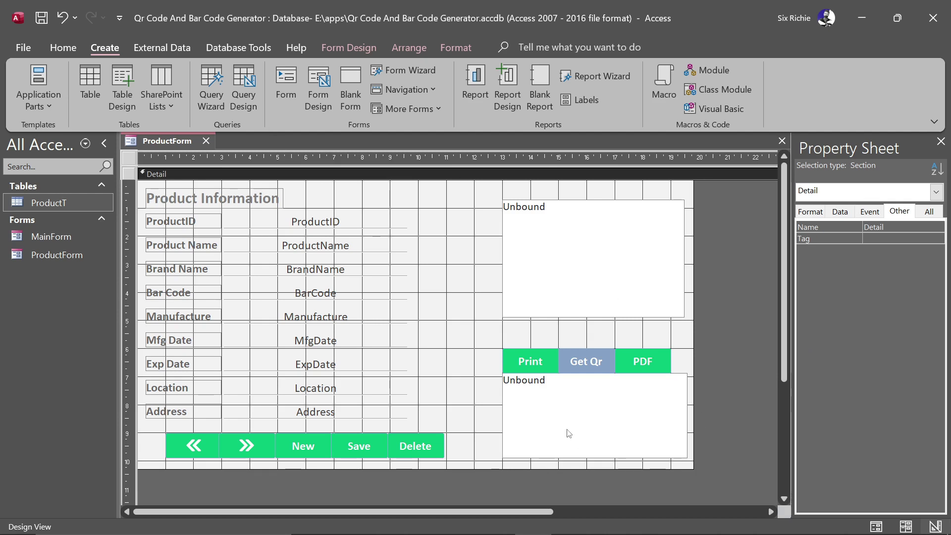
click(876, 526)
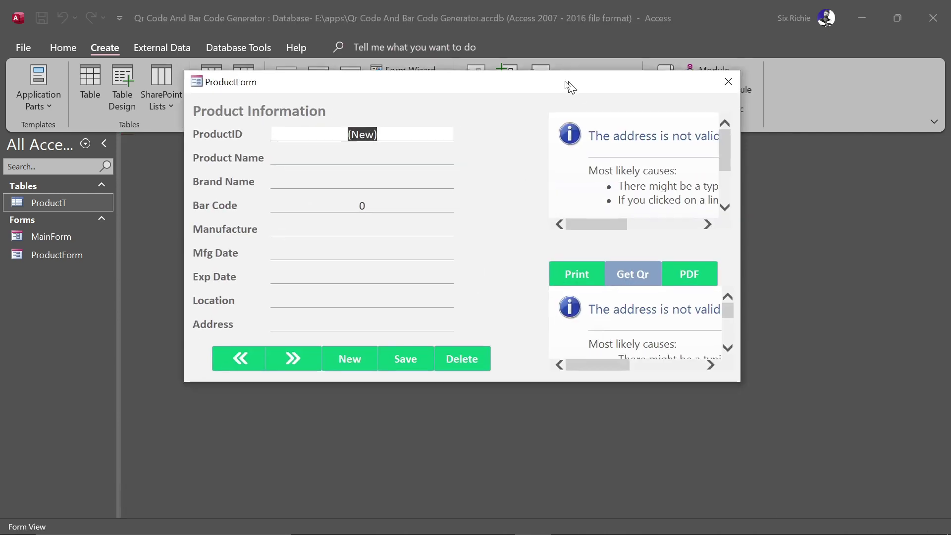
scroll(700, 144, down, 3)
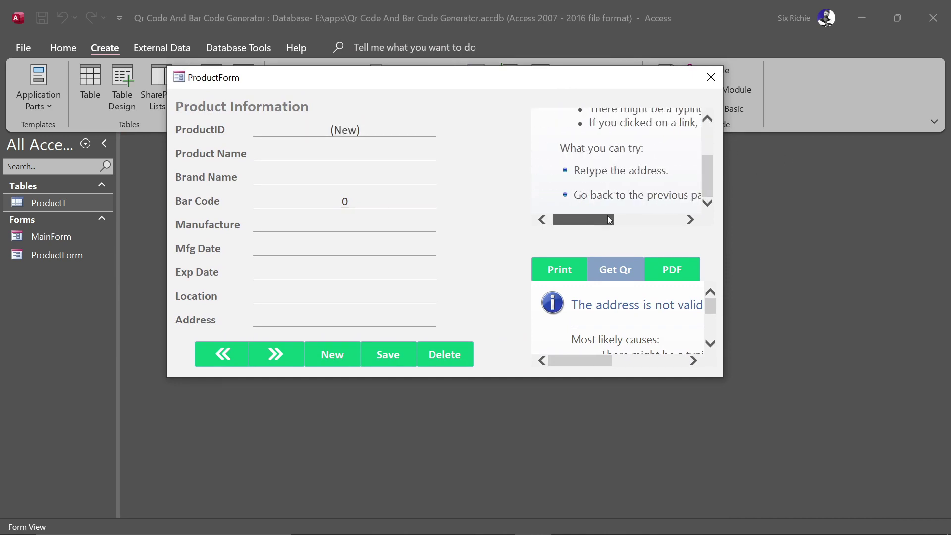
right_click(599, 75)
click(625, 176)
click(619, 213)
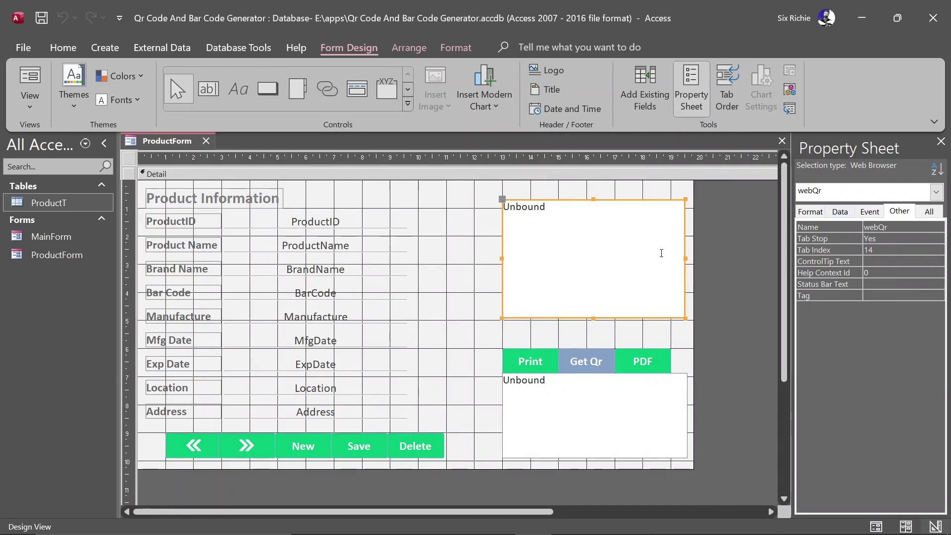
Step: Set Scroll Bars Visible to No for webQr and webBarcode, then view the form in Form View
click(810, 211)
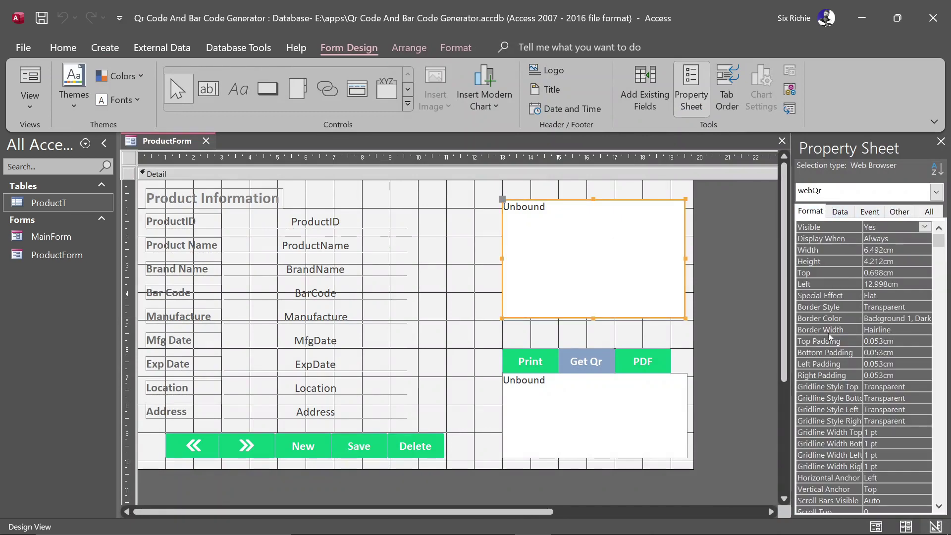
scroll(900, 384, down, 1)
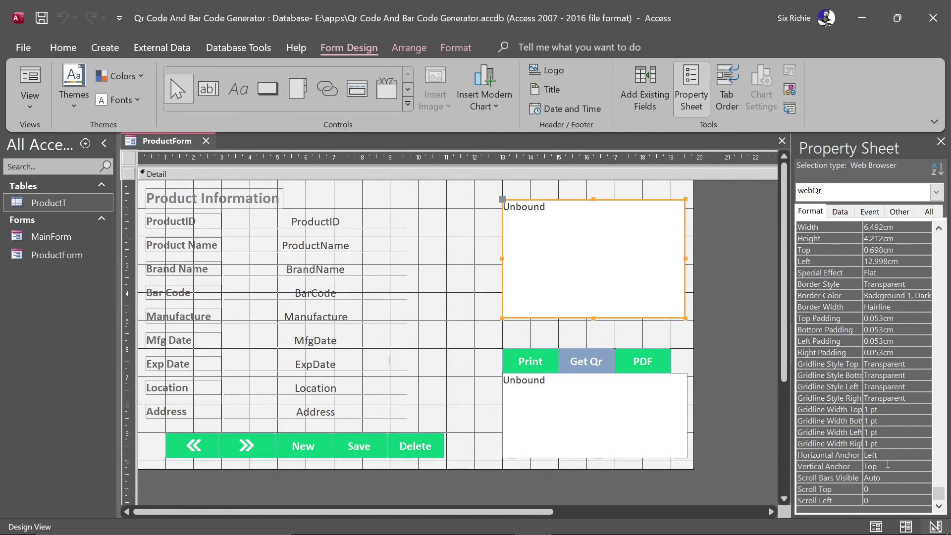
click(887, 480)
click(925, 477)
click(891, 491)
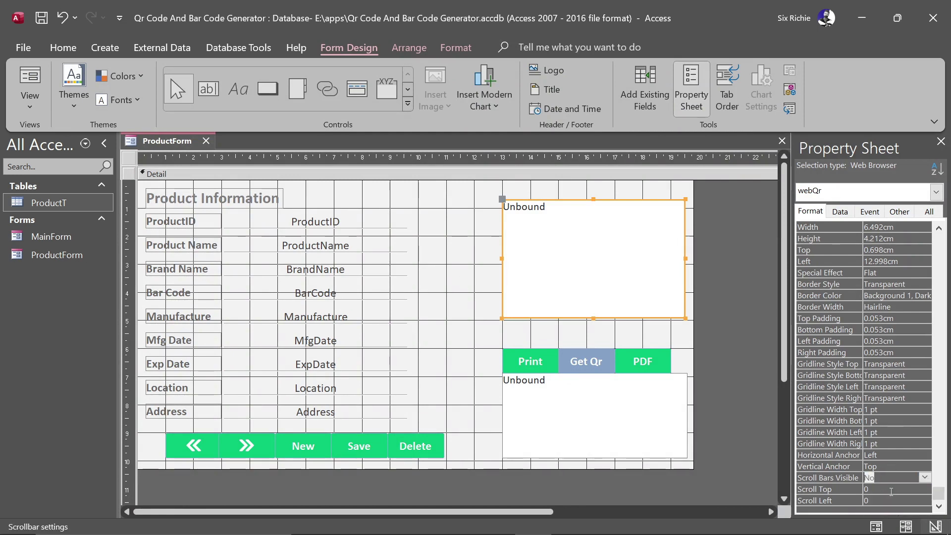
click(638, 402)
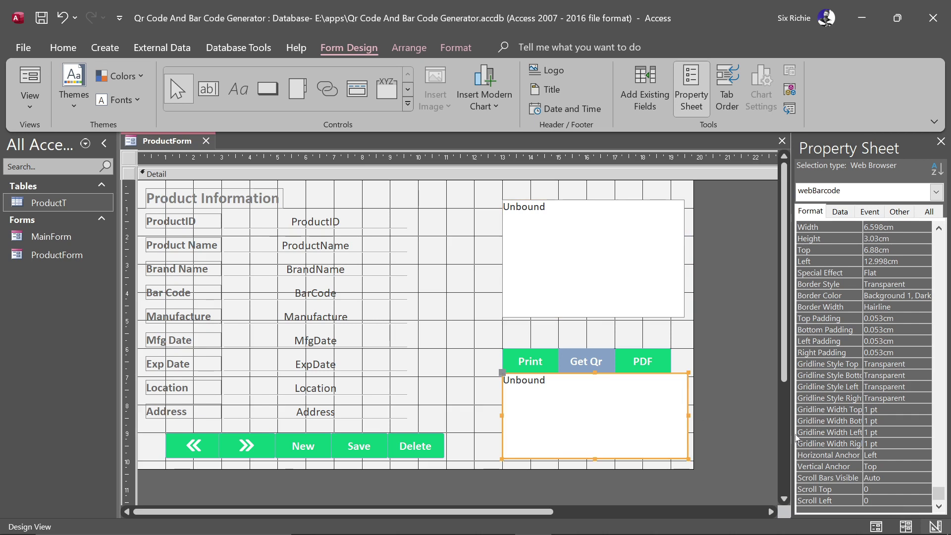
double_click(891, 479)
right_click(173, 141)
click(198, 147)
mouse_move(894, 528)
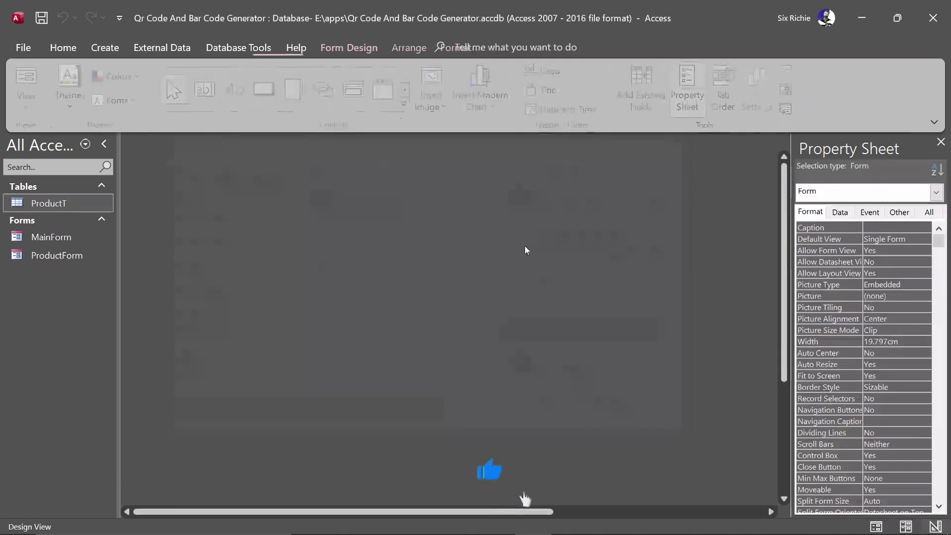
Step: Back in Design View, nudge the browser boxes and buttons slightly left
right_click(485, 223)
click(504, 246)
drag(483, 200, 645, 433)
key(Left)
key(Left)
key(Left)
key(Left)
key(Left)
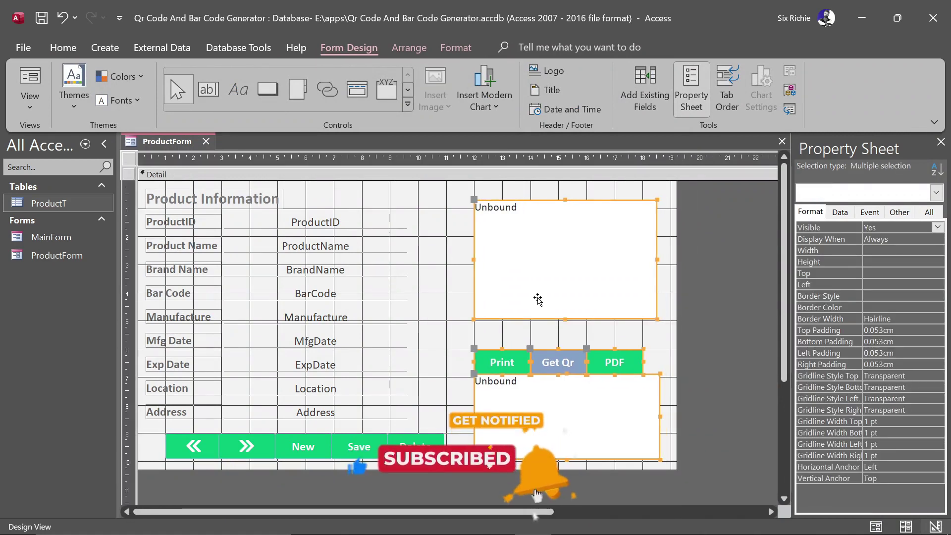
click(254, 167)
right_click(133, 145)
click(271, 201)
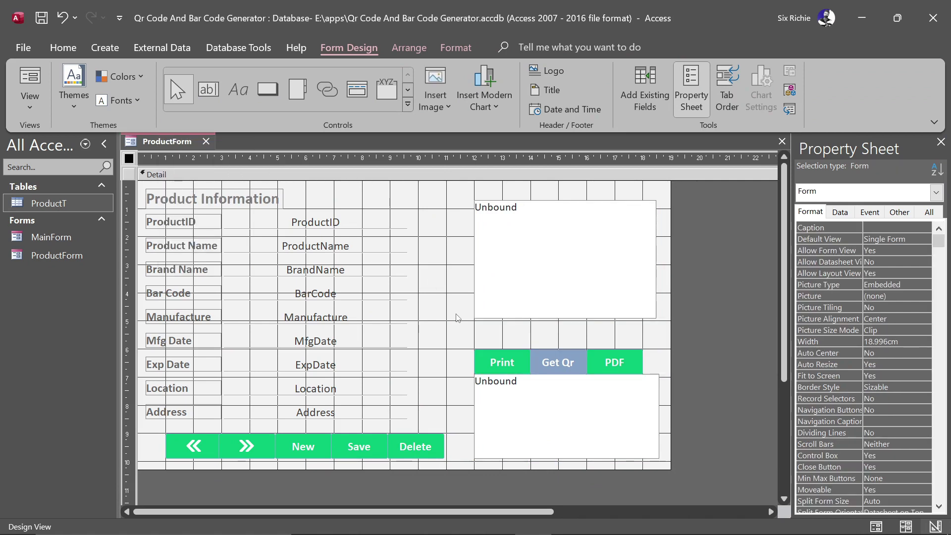
Step: Nudge the Print, Get Qr and PDF buttons slightly to the right
click(492, 366)
shift+click(557, 362)
shift+click(614, 362)
key(Right)
key(Right)
key(Right)
key(Right)
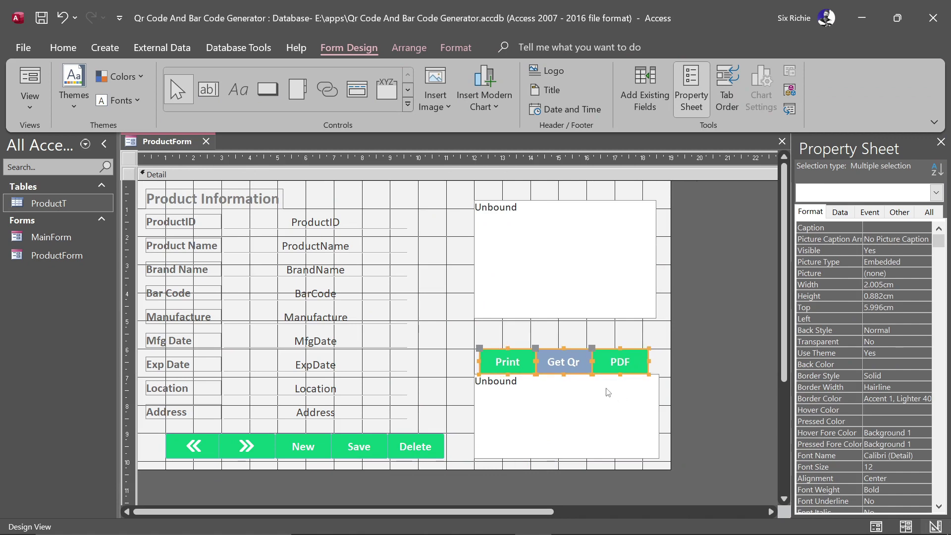
click(705, 367)
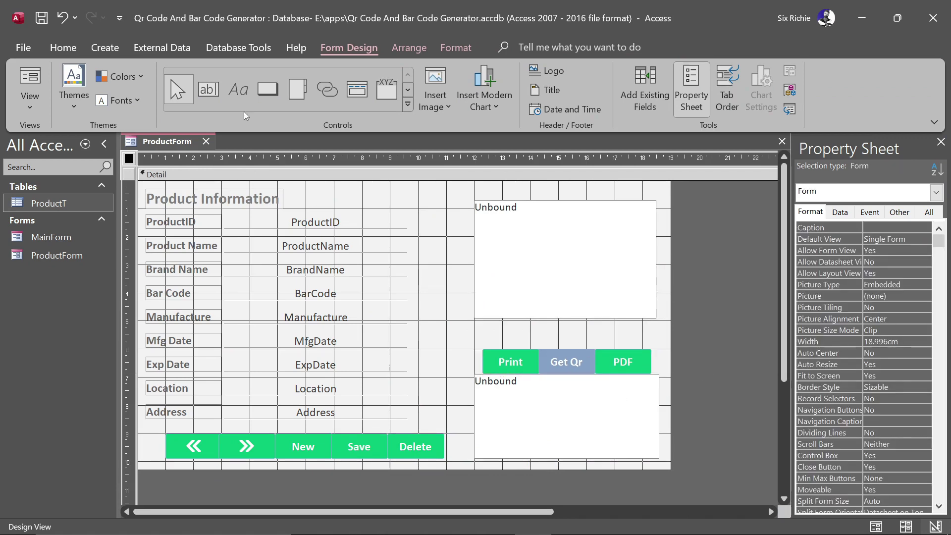
click(235, 94)
Step: Add a 'Fetching Bar Or QR Code' label above the buttons, ignore its warning, and narrow it to 4 cm
drag(503, 322, 640, 340)
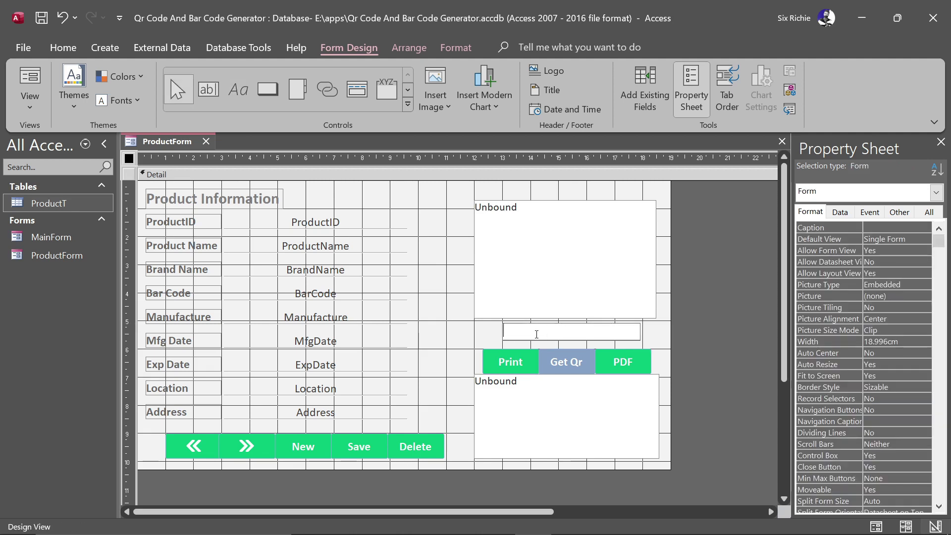
text(Fetch)
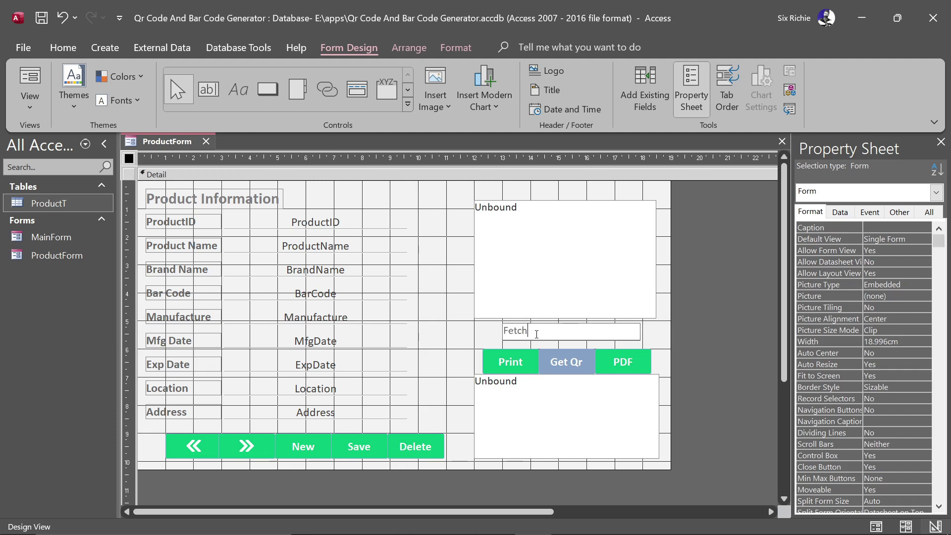
text(ing Bar Or QR Code)
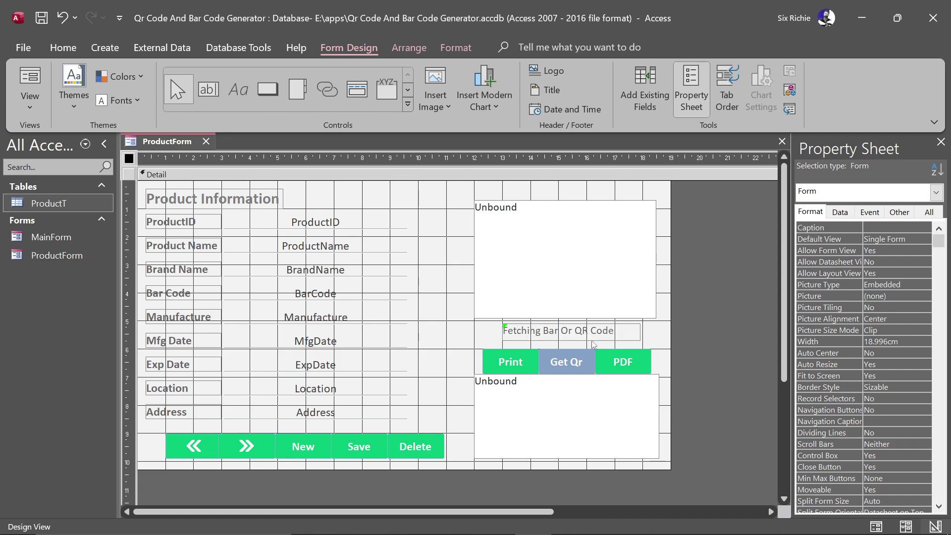
key(Return)
click(494, 332)
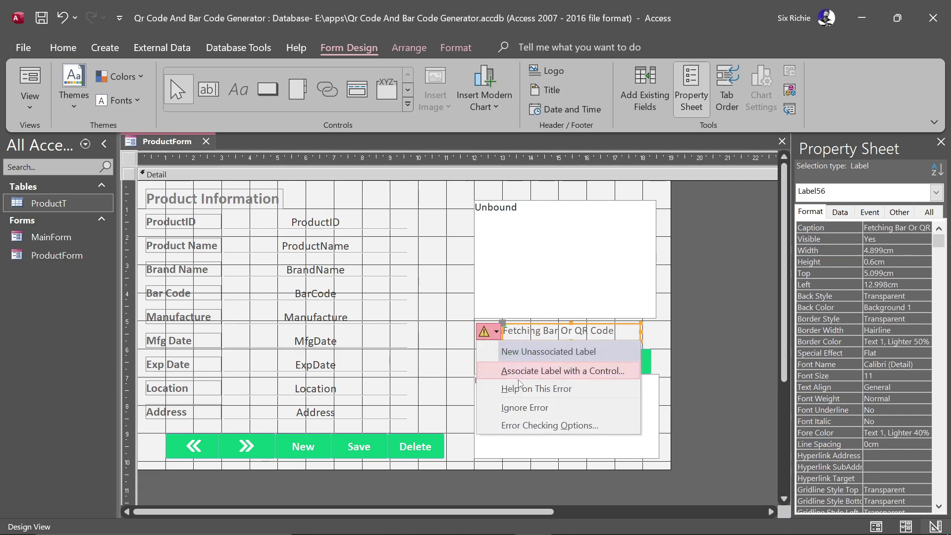
click(517, 406)
drag(639, 332, 616, 332)
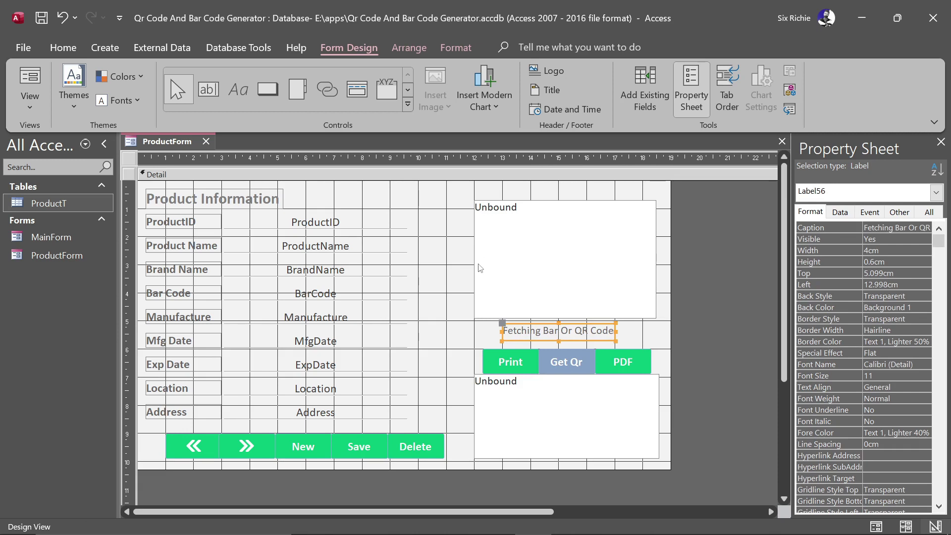
click(458, 48)
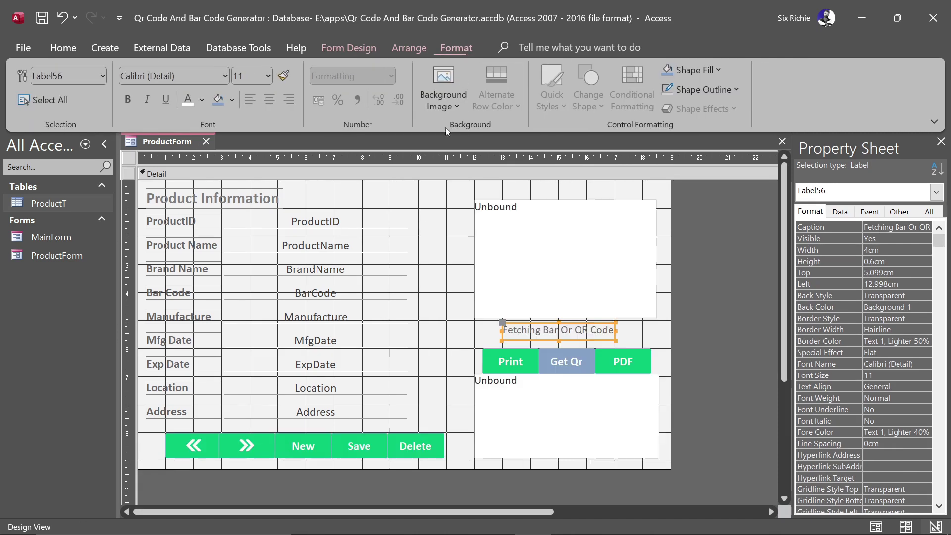
Step: Make the fetching label's text white on a blue fill
click(201, 100)
click(186, 159)
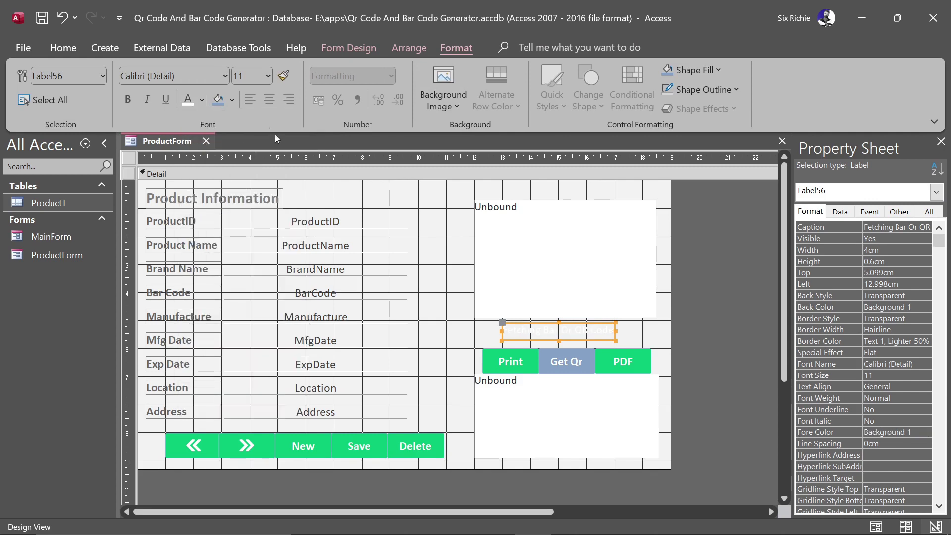
click(692, 71)
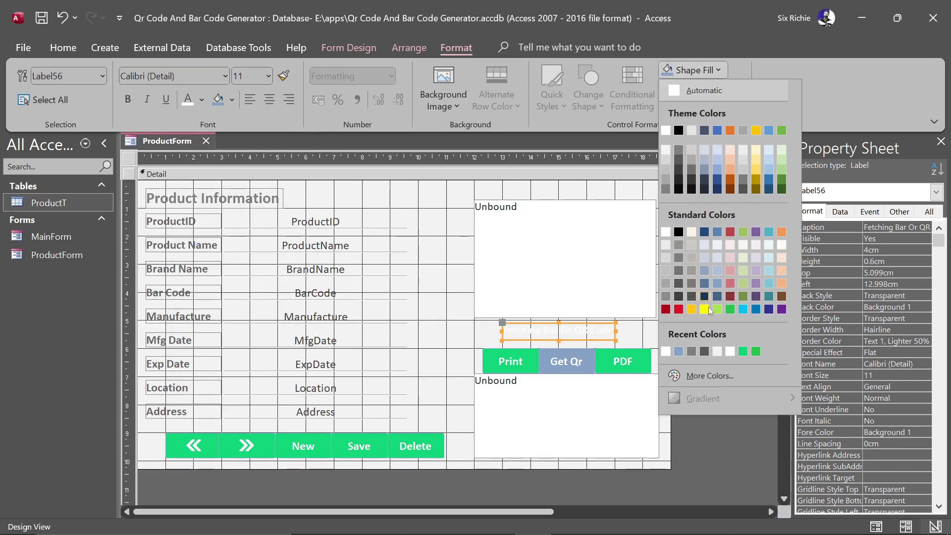
click(758, 308)
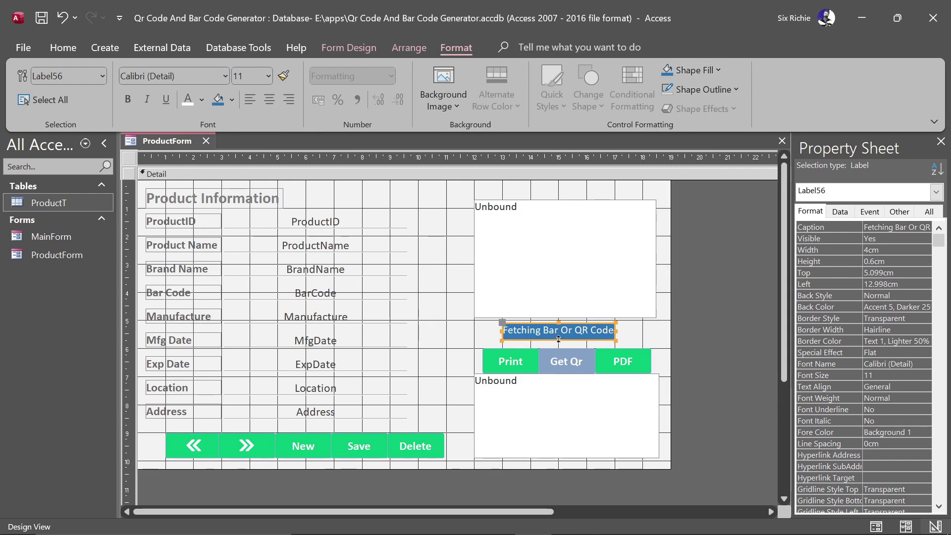
Step: Size the label to fit and change its caption to 'Fetching... Bar Or QR Code...'
double_click(558, 340)
text(...)
key(End)
text(...)
click(533, 335)
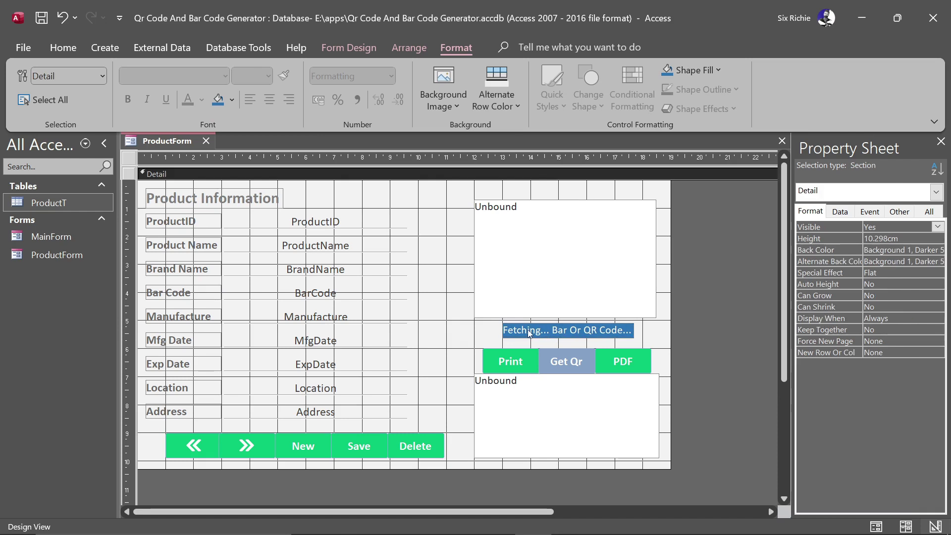
Step: Name the fetching label LblFetching
click(530, 334)
click(891, 218)
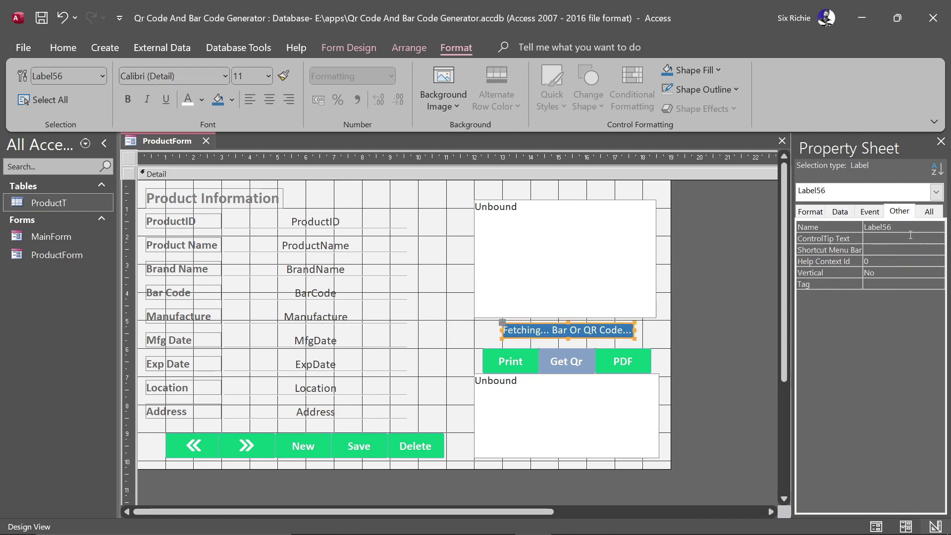
click(842, 228)
text(L)
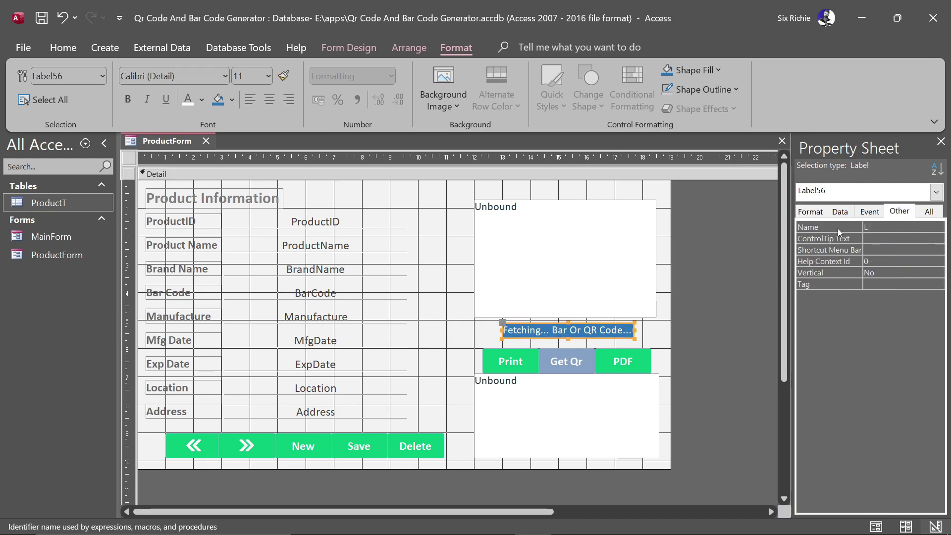
text(blFetching)
click(516, 345)
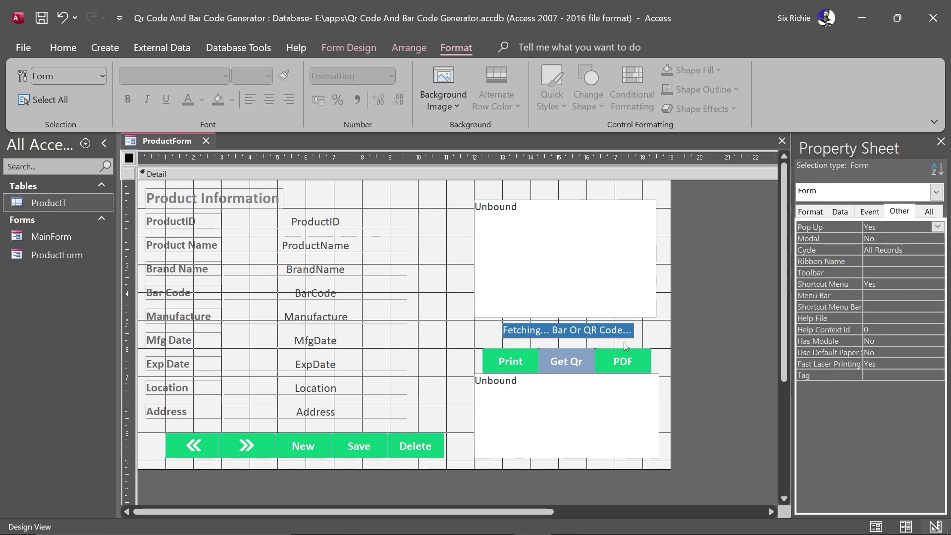
Step: Move the Print, Get Qr and PDF buttons over the fetching label and bring them to front
drag(470, 353, 638, 335)
right_click(643, 335)
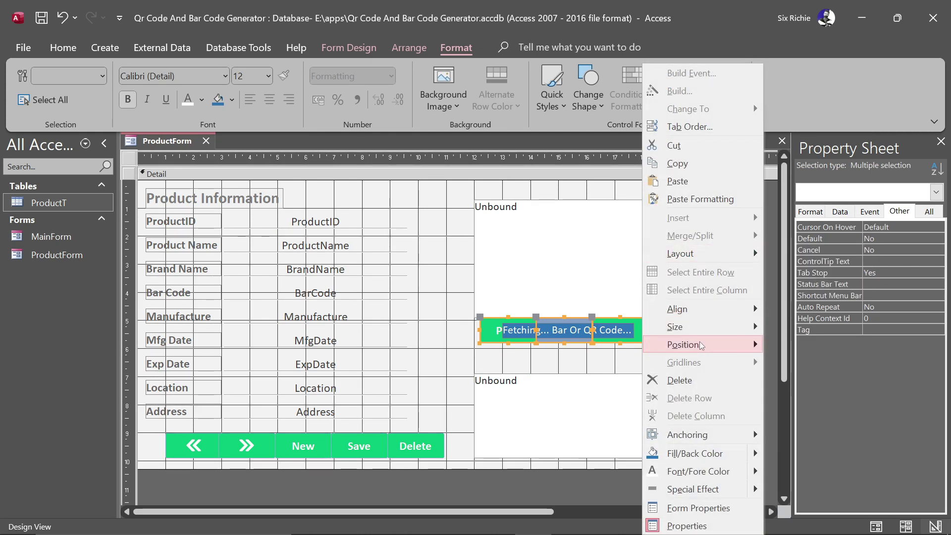
mouse_move(704, 345)
click(652, 362)
Step: Raise the lower browser box beneath the buttons and nudge the buttons down slightly
click(595, 378)
drag(570, 374, 570, 350)
click(717, 344)
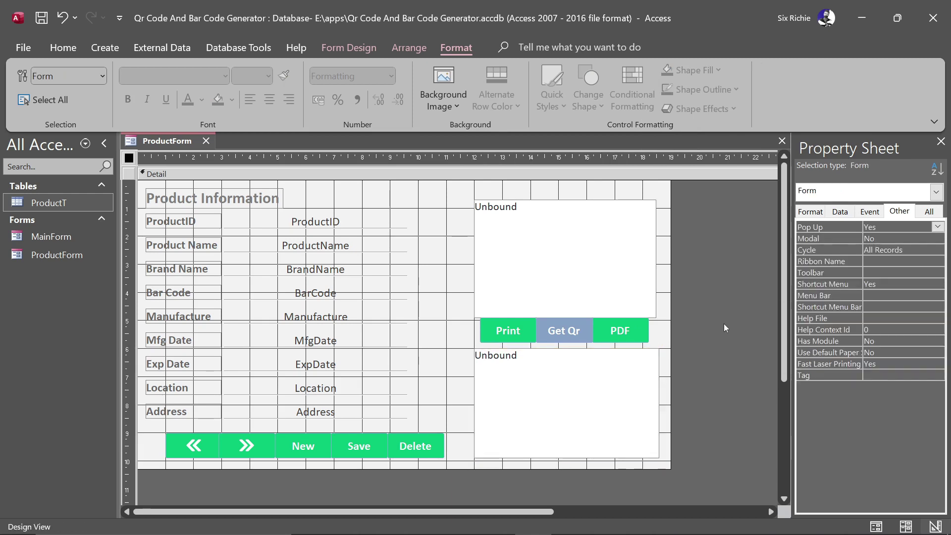
drag(473, 322, 663, 338)
key(Down)
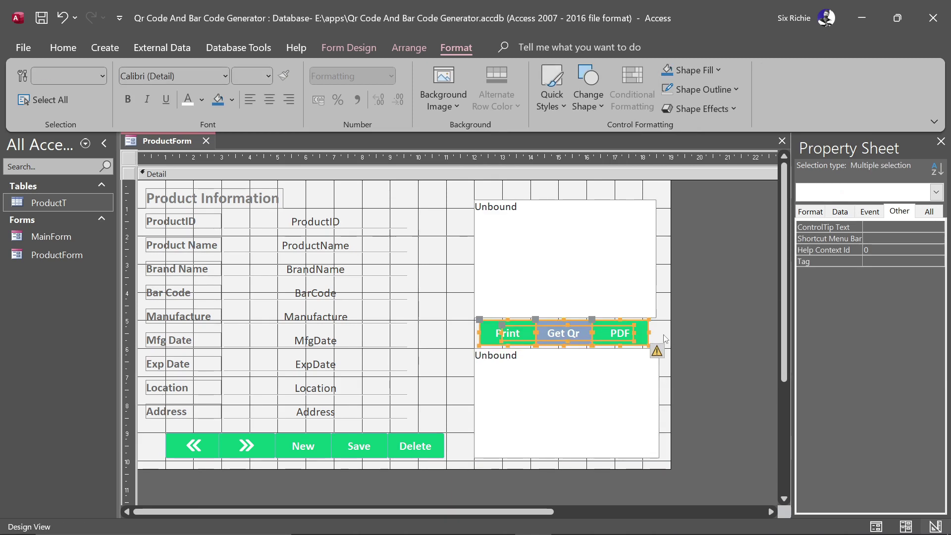
click(697, 335)
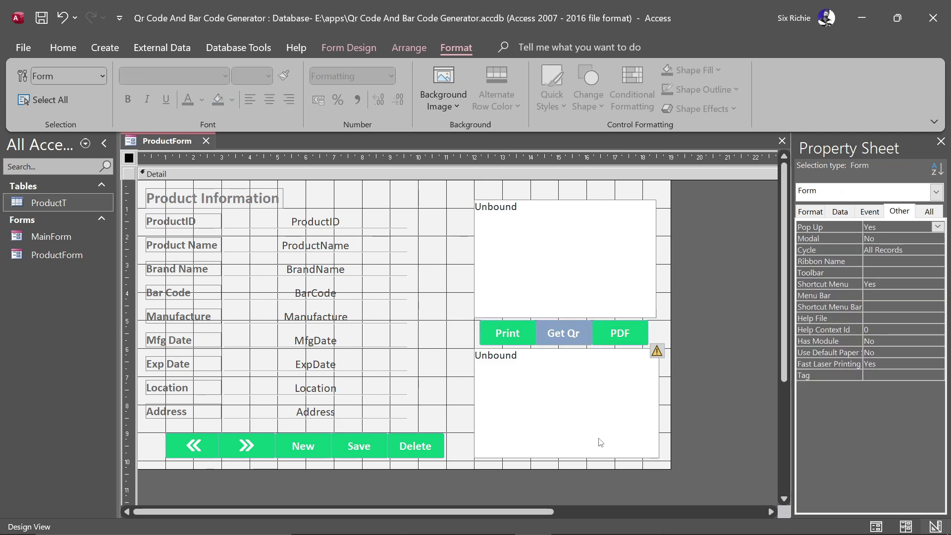
Step: Shorten the form's detail area and preview ProductForm in Form View
drag(553, 468, 553, 466)
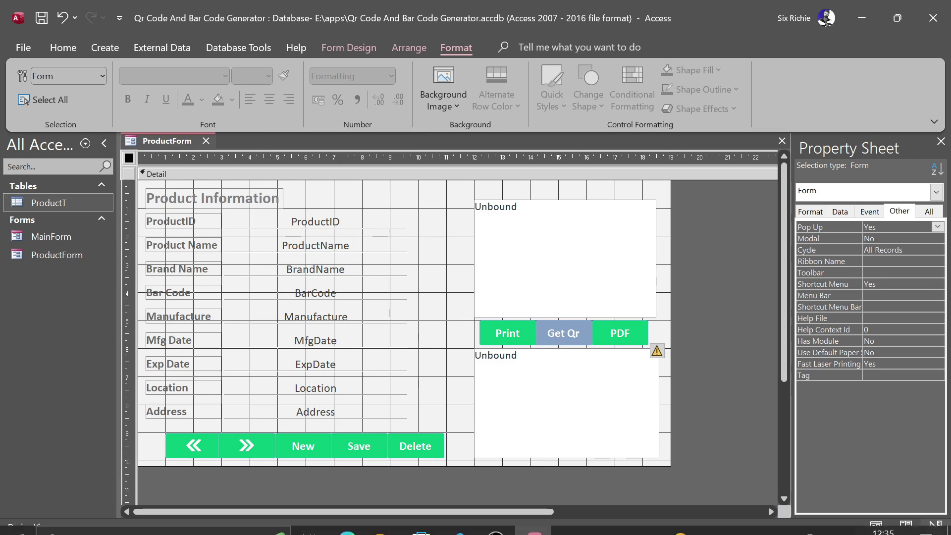
click(876, 522)
drag(488, 158, 568, 155)
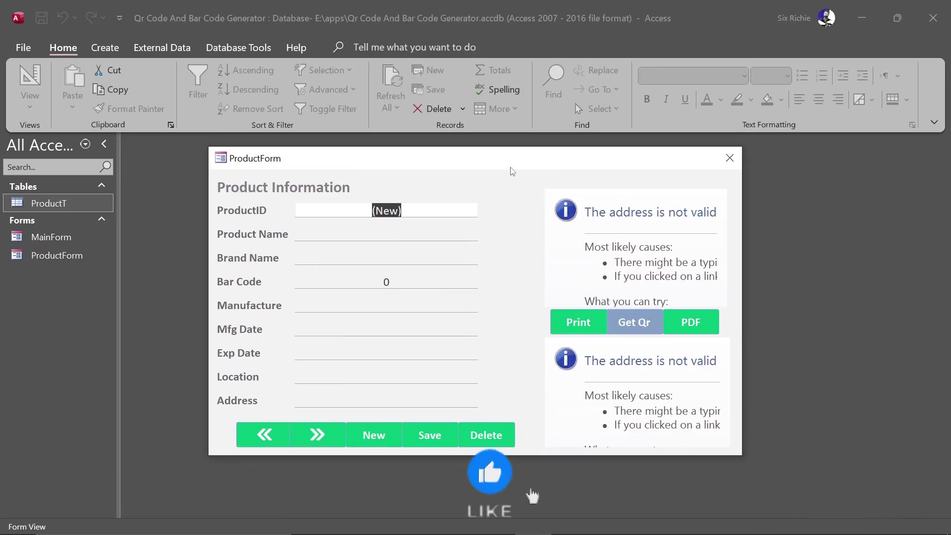
Step: In Design View, give the Print, Get Qr, PDF and navigation buttons transparent outlines
right_click(477, 156)
click(503, 255)
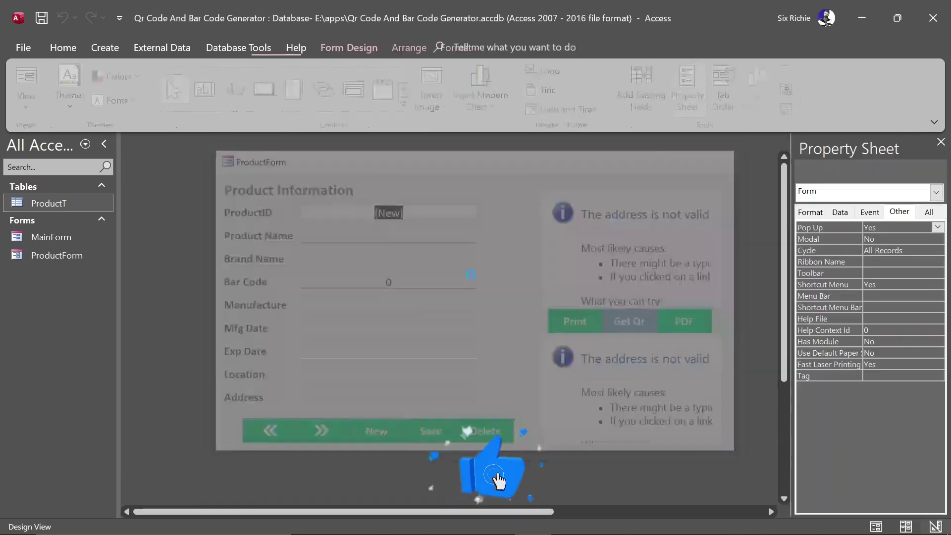
click(508, 333)
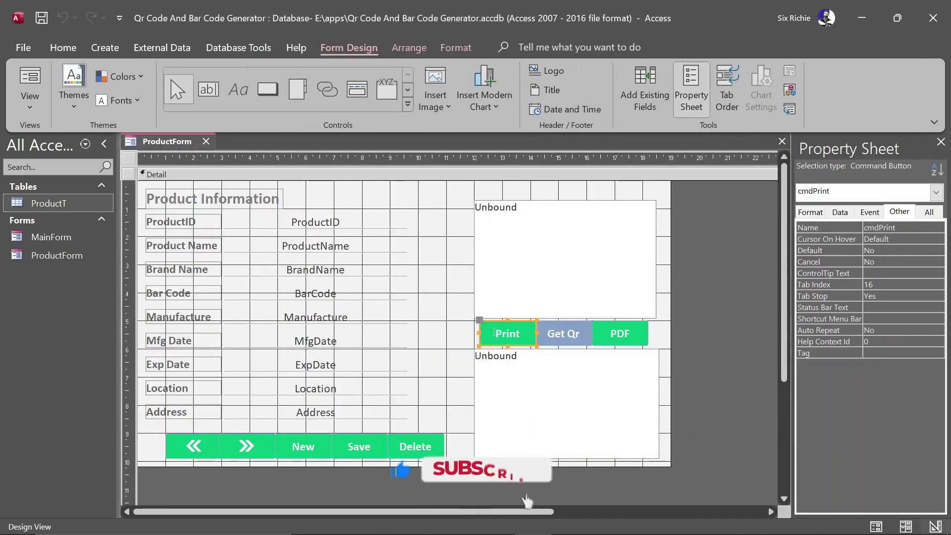
shift+click(563, 333)
shift+click(619, 334)
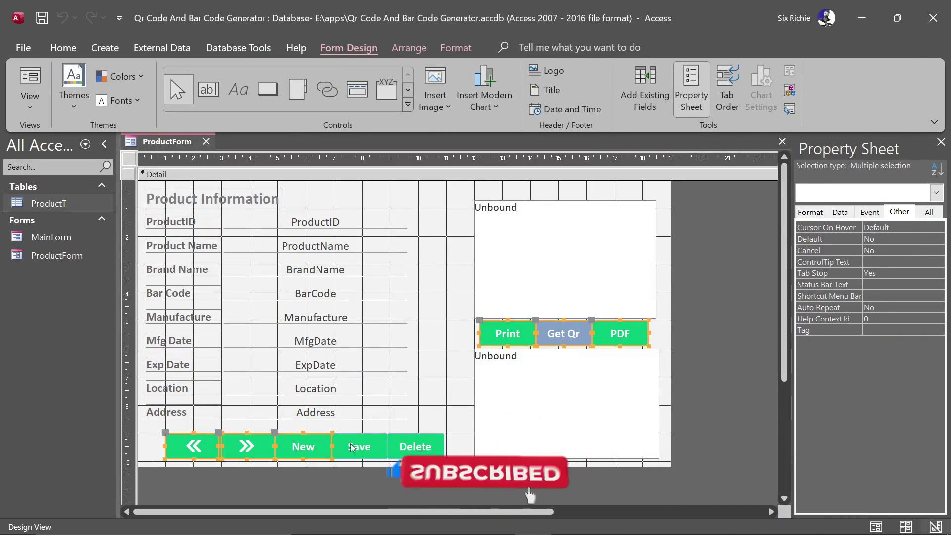
shift+click(407, 449)
click(455, 47)
click(703, 89)
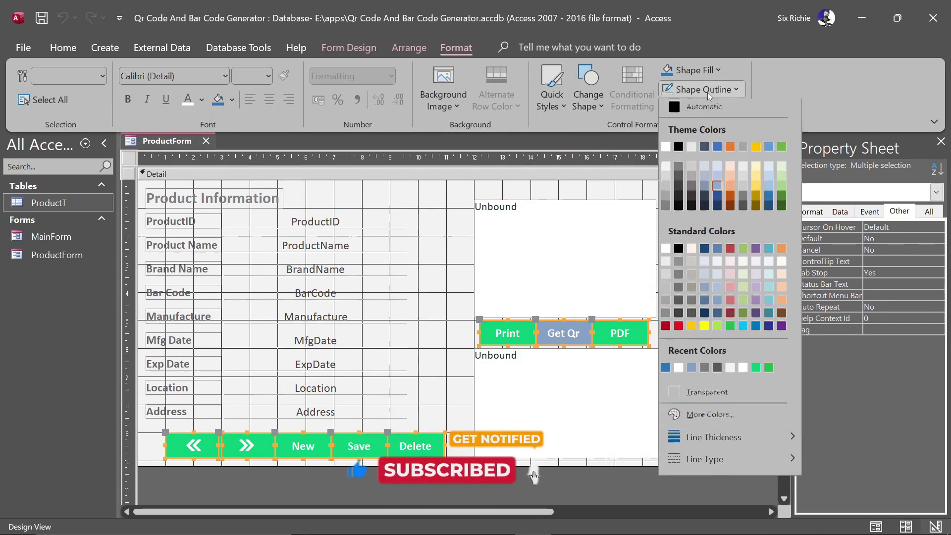
click(688, 400)
Step: Test ProductForm in Form View, putting focus in the Bar Code field
right_click(167, 141)
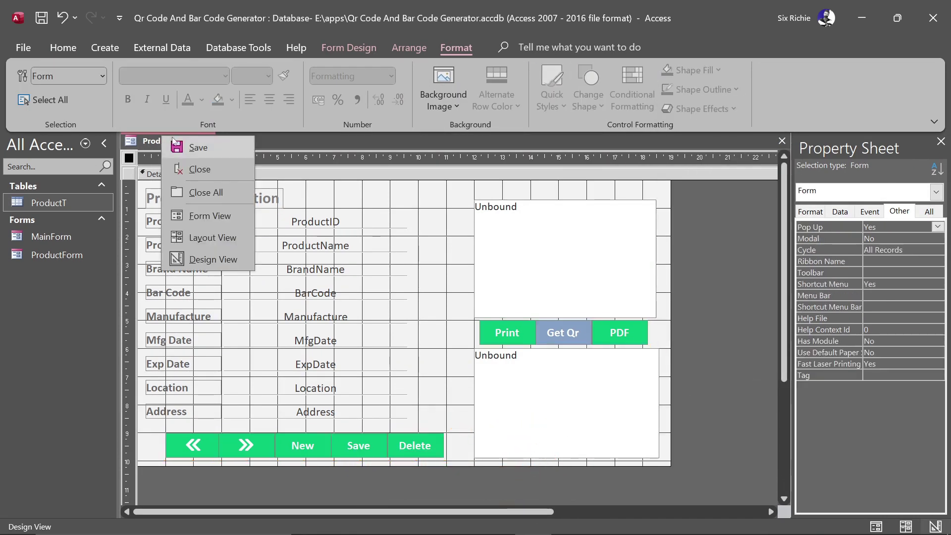
click(208, 214)
drag(441, 163, 469, 138)
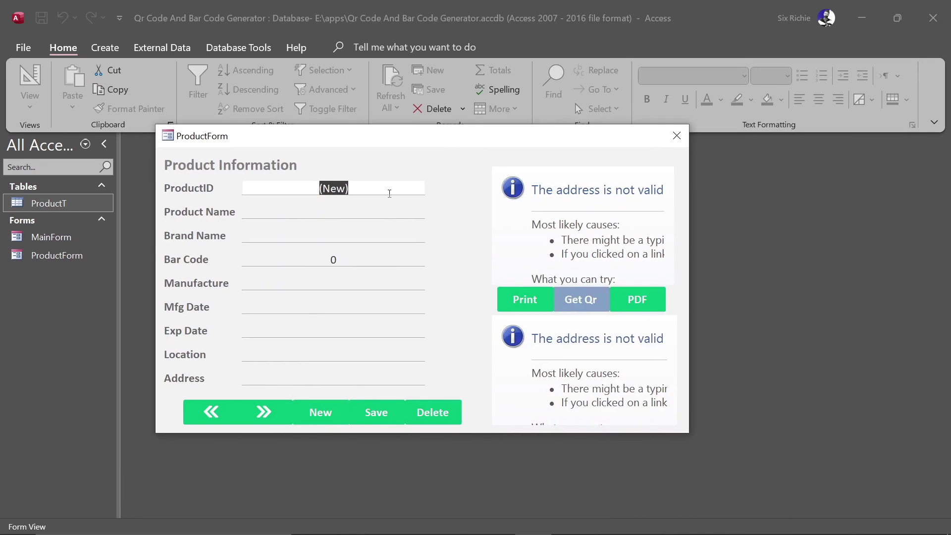
click(348, 258)
right_click(388, 135)
click(699, 125)
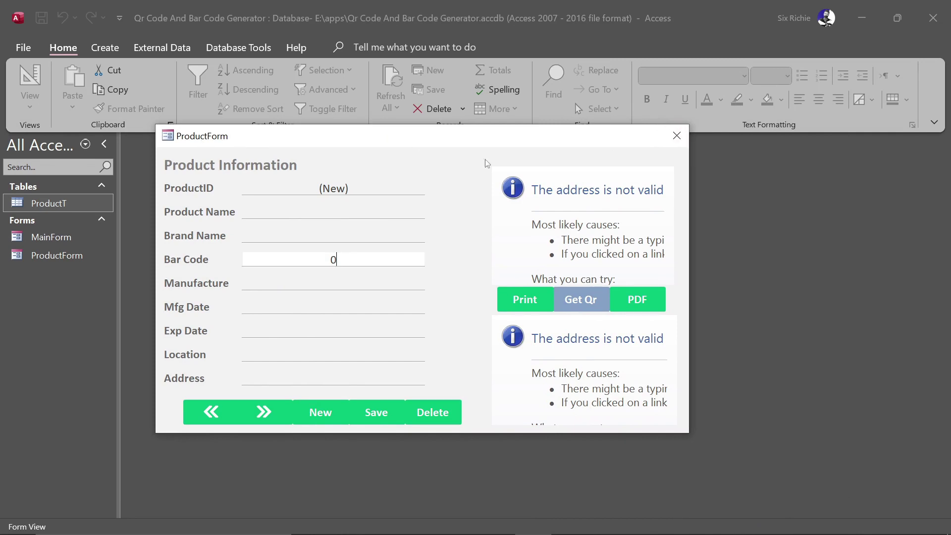
Step: Return ProductForm to Design View and close it
right_click(498, 135)
click(518, 234)
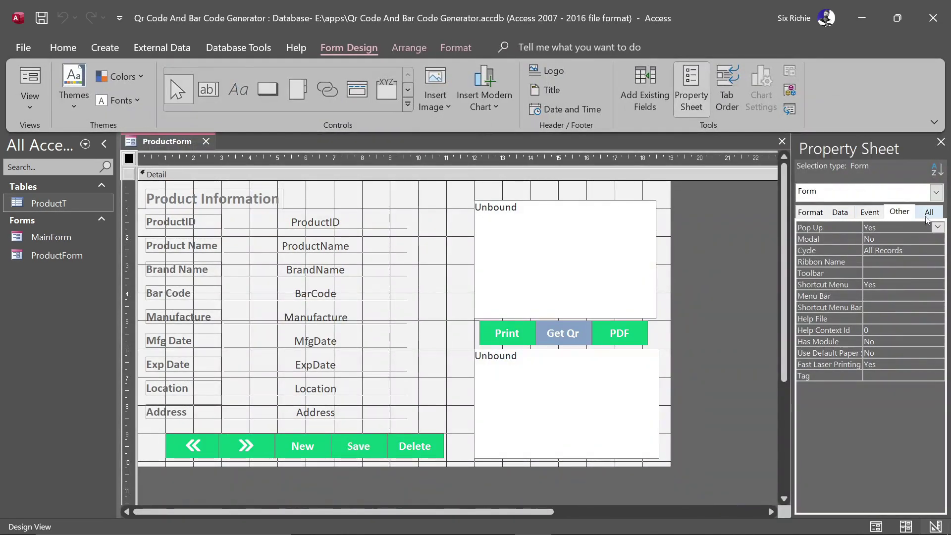
right_click(180, 142)
click(211, 173)
click(59, 238)
right_click(59, 235)
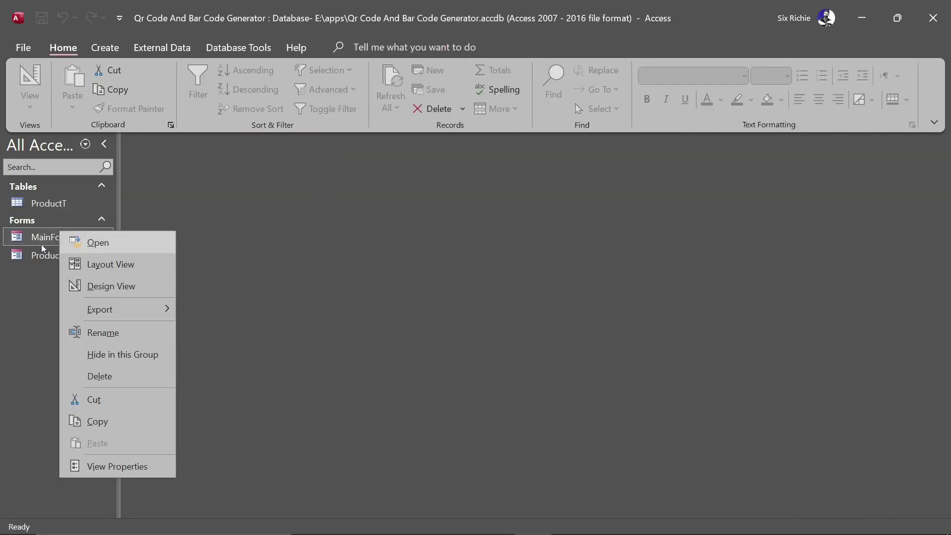
Step: Drop ProductForm onto MainForm as a subform, delete its label, and move it up-left
click(117, 285)
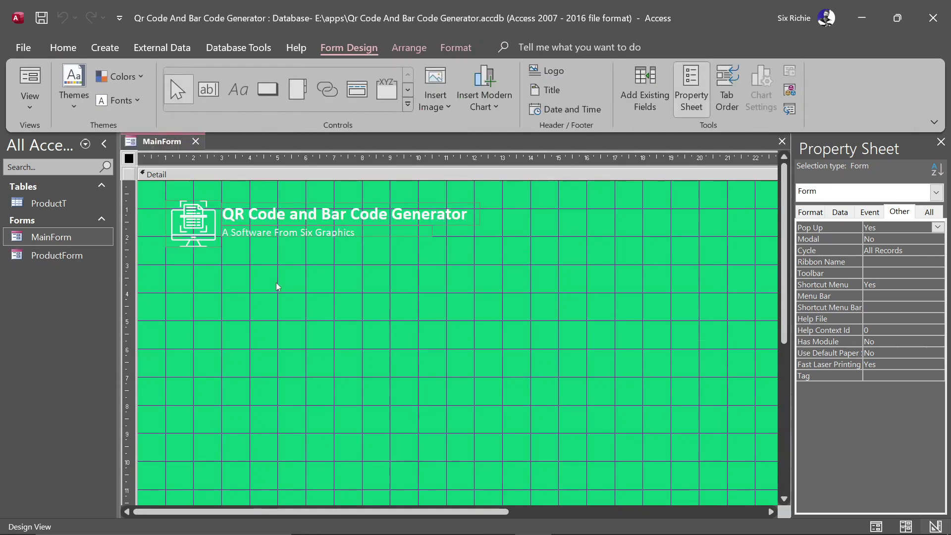
drag(47, 255, 240, 270)
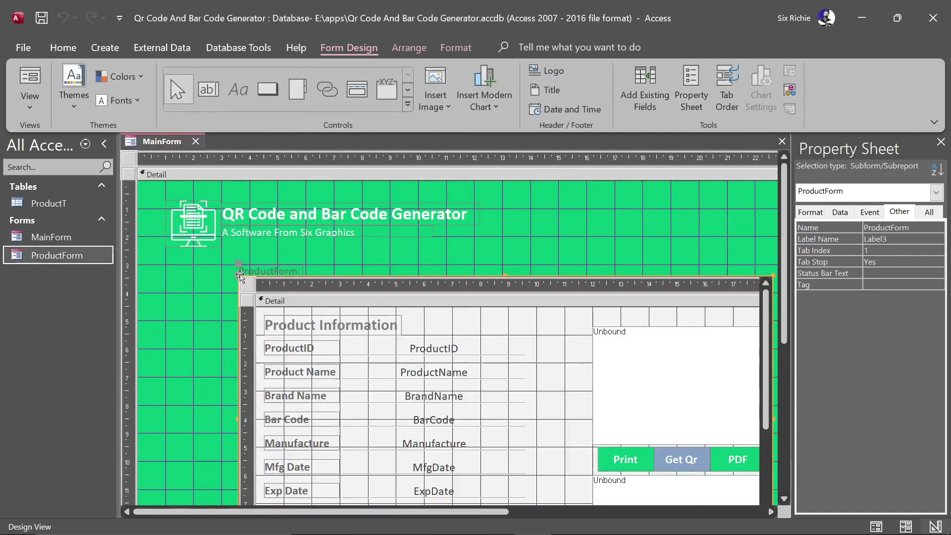
click(276, 270)
right_click(276, 271)
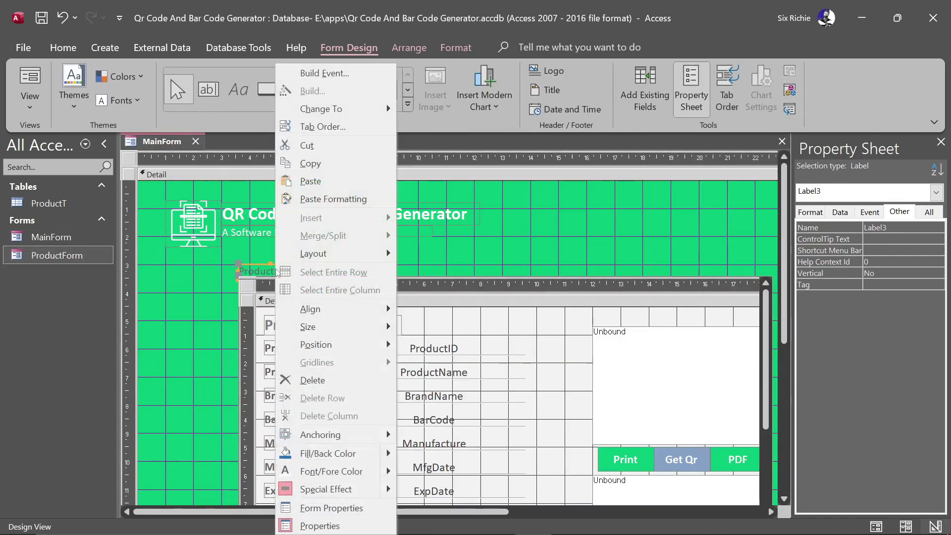
click(305, 373)
click(225, 270)
drag(225, 270, 243, 243)
Step: Narrow the green MainForm to fit the subform and make the subform's outline transparent
drag(480, 513, 647, 515)
drag(662, 331, 581, 315)
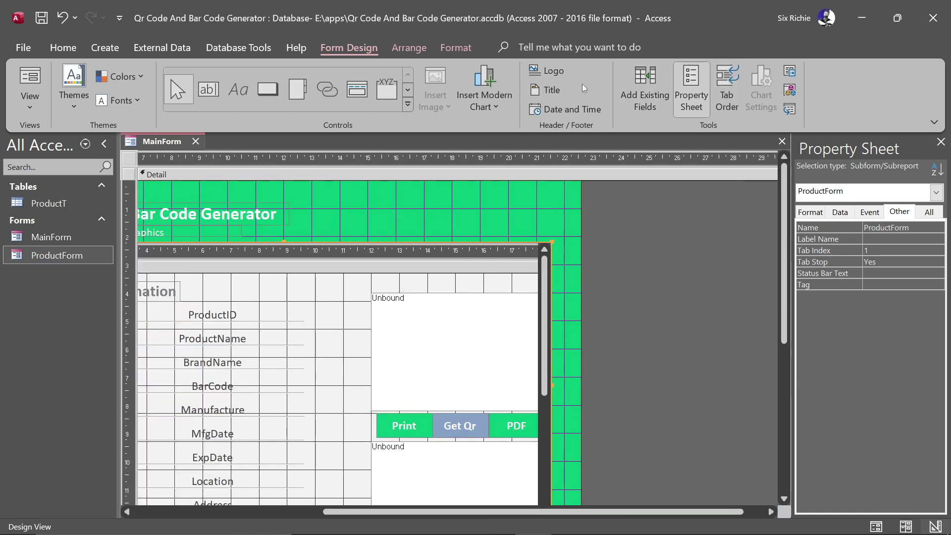
click(456, 47)
click(699, 89)
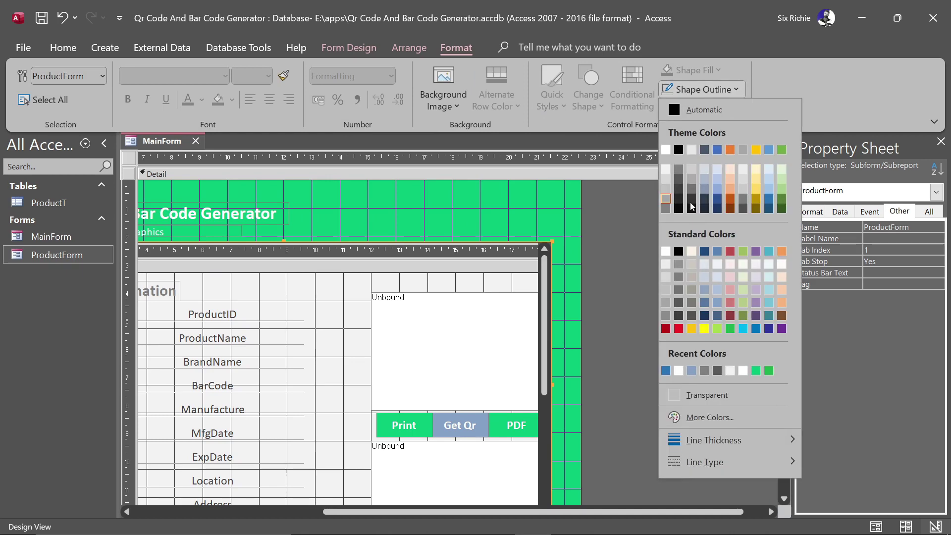
click(706, 404)
Step: Widen the form slightly past the subform and view MainForm in Form View
scroll(787, 347, down, 1)
scroll(787, 347, down, 5)
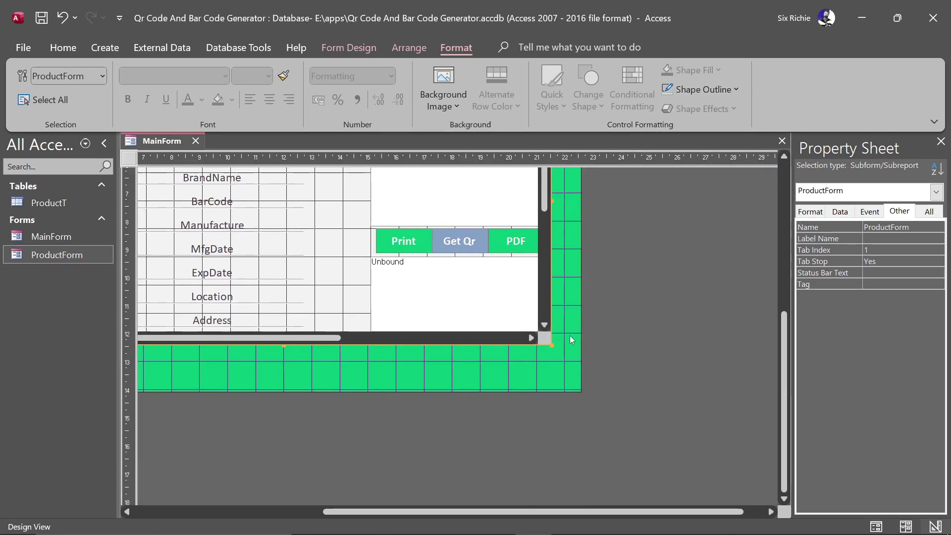
drag(581, 277, 598, 277)
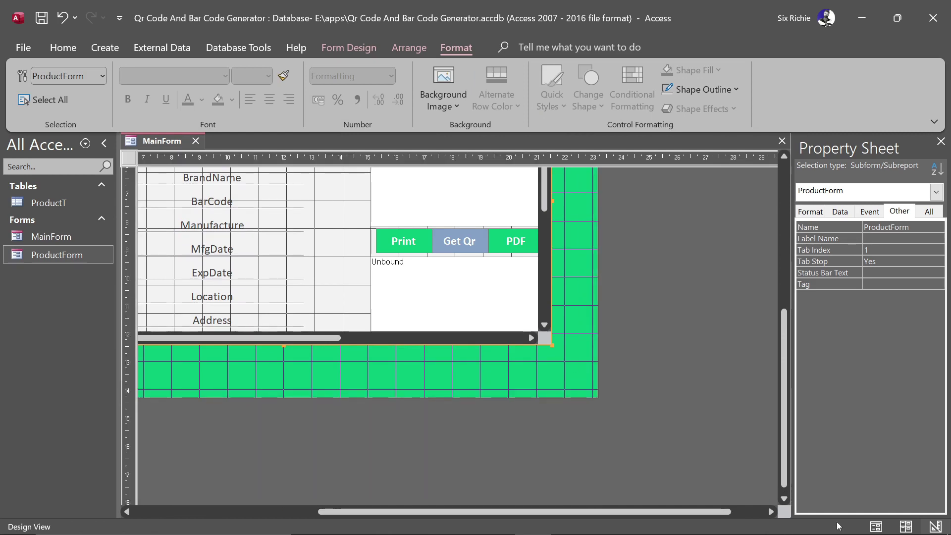
click(876, 526)
drag(575, 60, 566, 61)
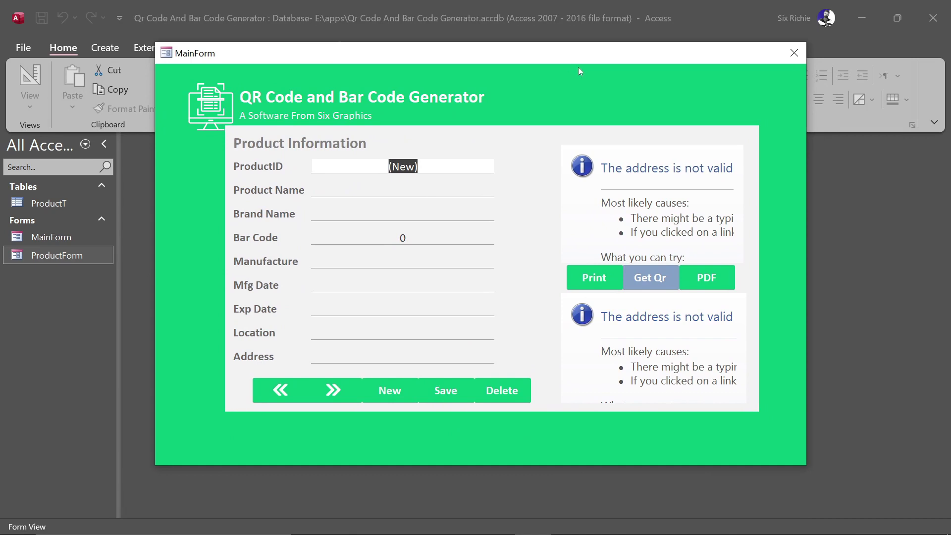
Step: Back in Design View, draw a text box at the top right of MainForm's header
right_click(588, 54)
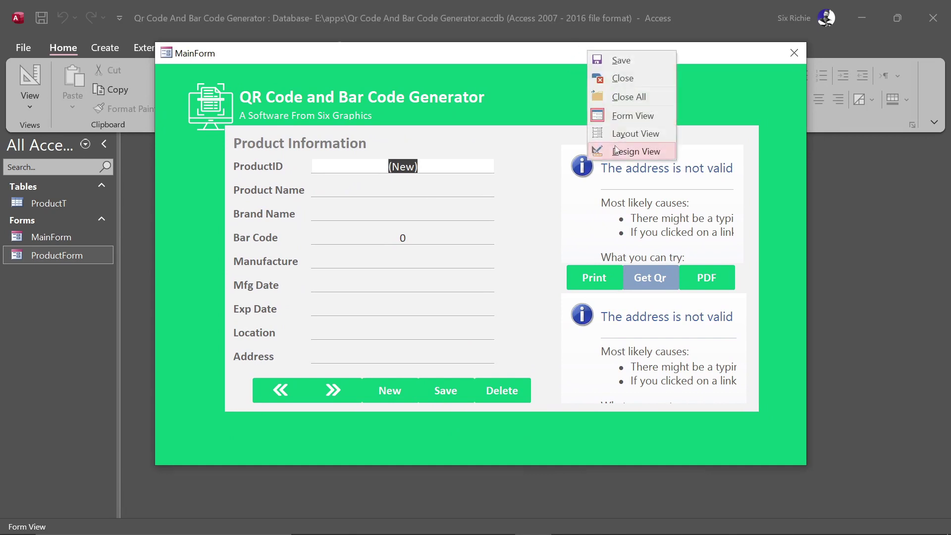
click(624, 151)
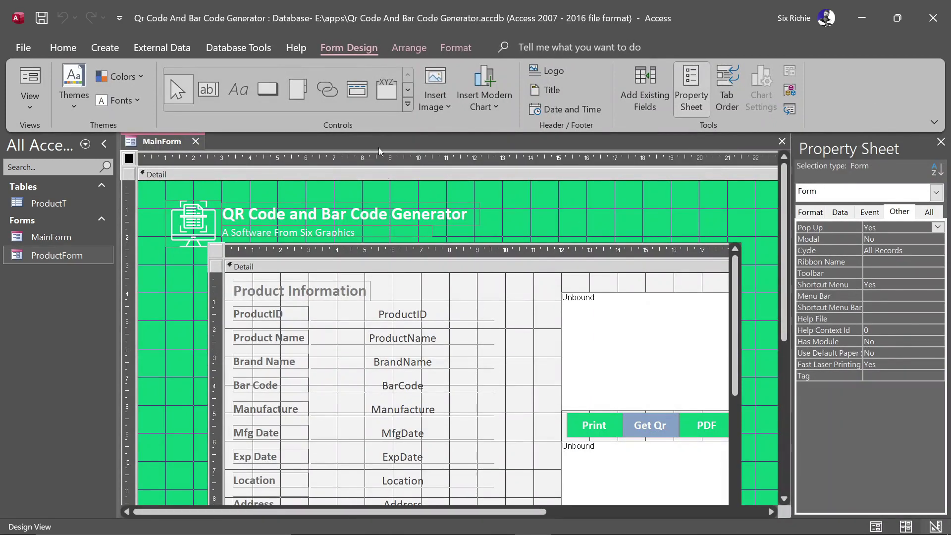
click(211, 90)
drag(645, 207, 755, 221)
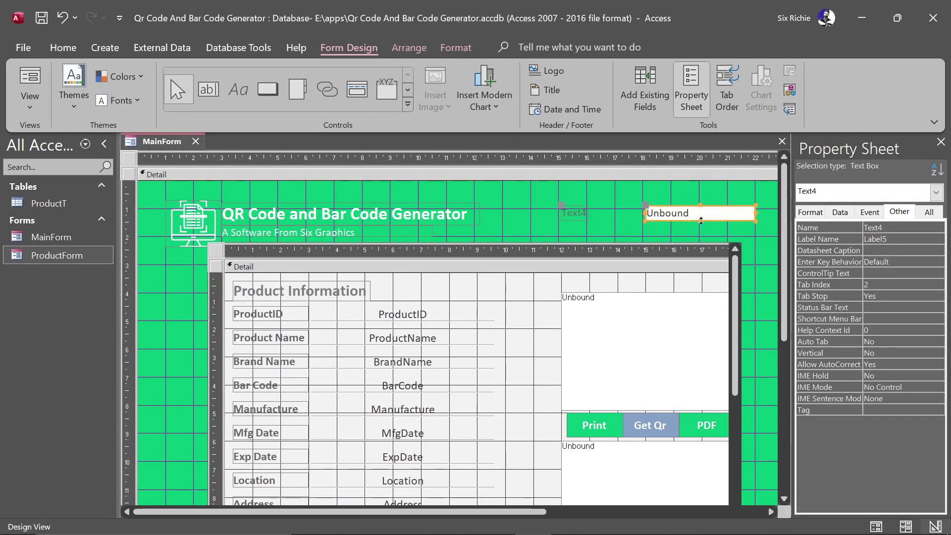
Step: Widen the text box's label to read 'Registered Products' and narrow the count box
click(585, 217)
drag(588, 213, 645, 218)
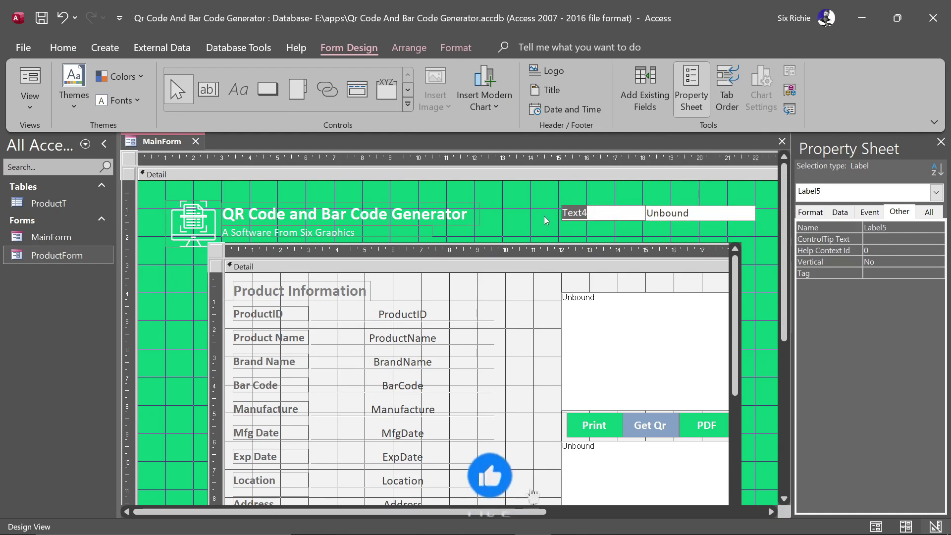
text(Re)
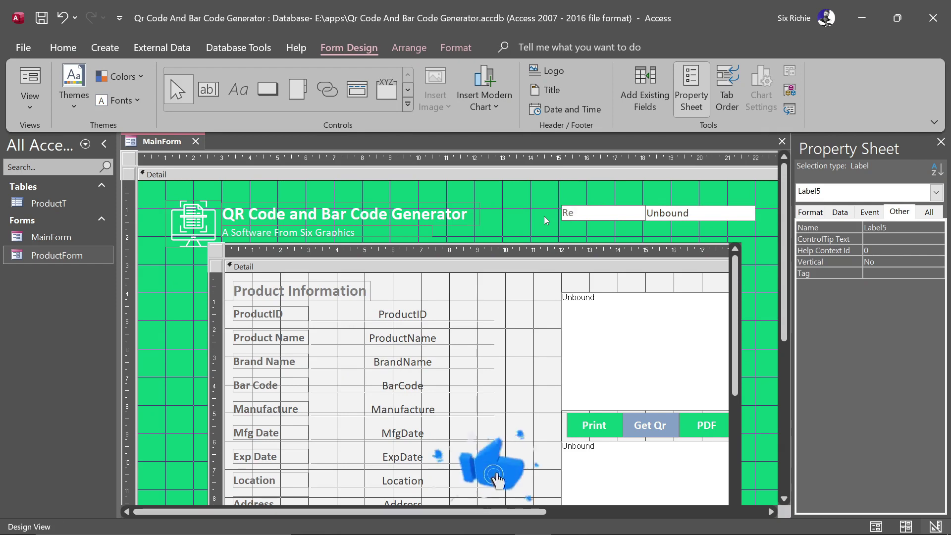
text(gistered)
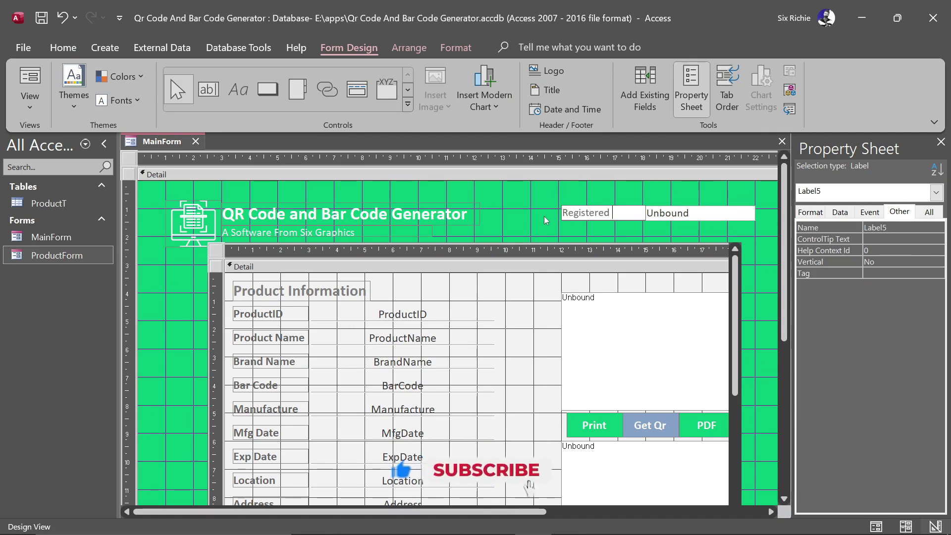
text( Products)
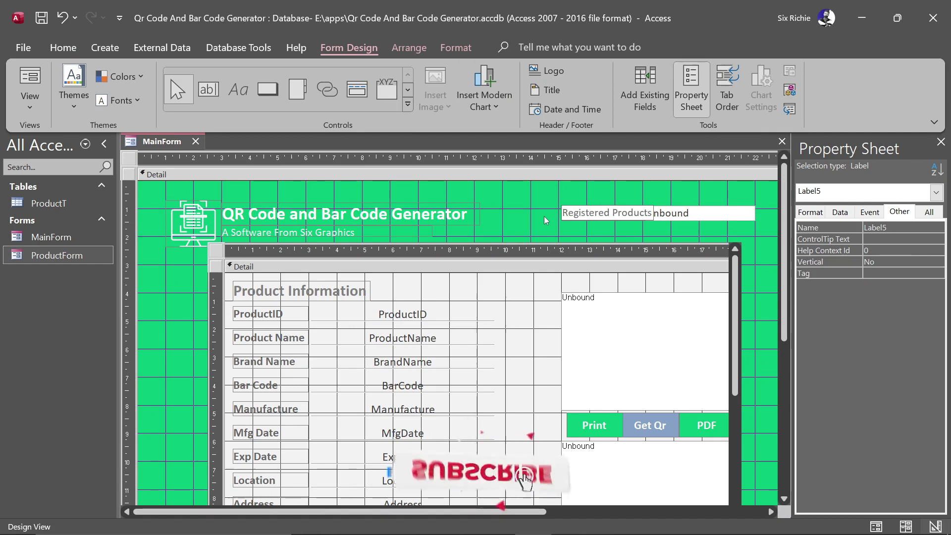
click(685, 218)
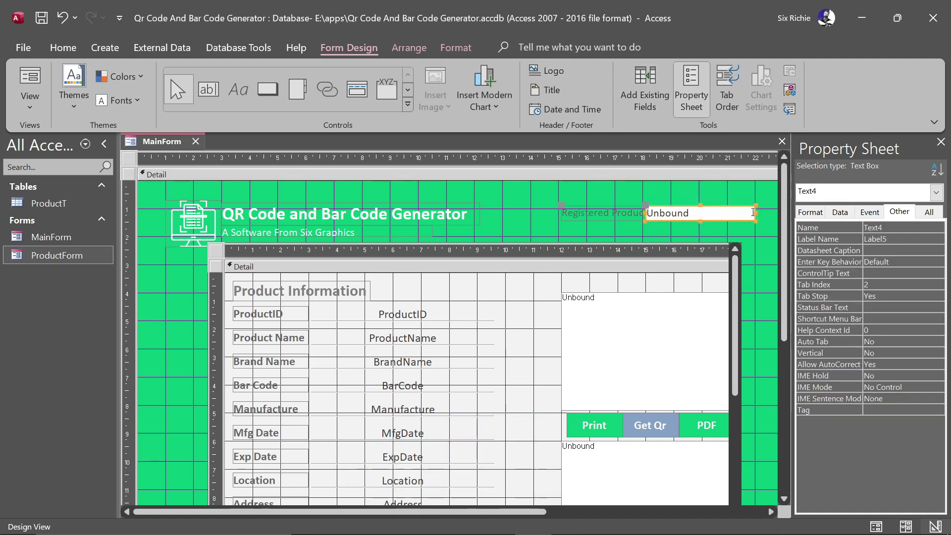
click(683, 213)
text(n)
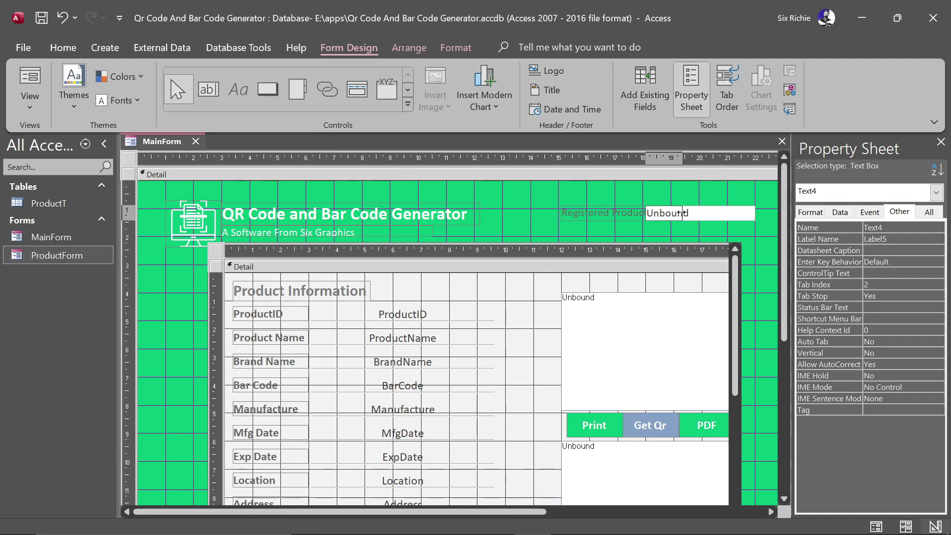
click(683, 213)
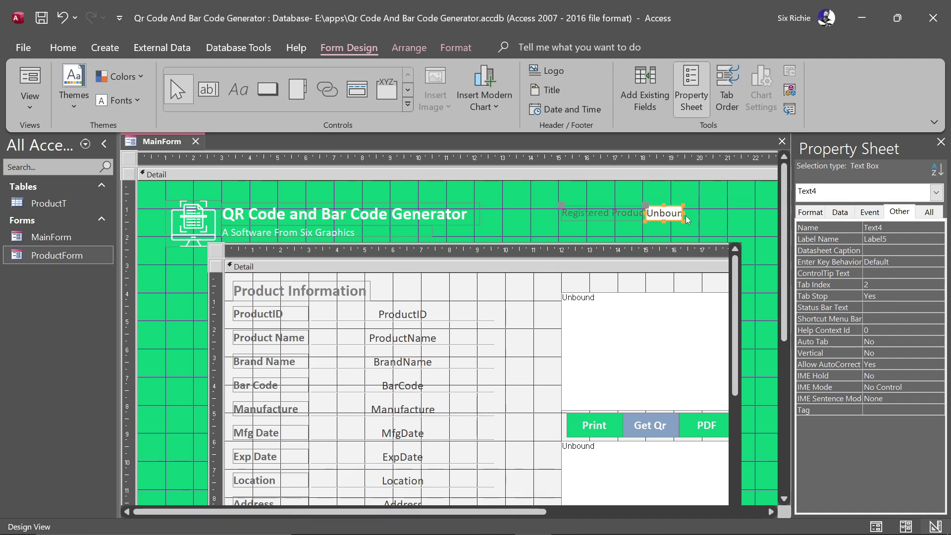
Step: Fill the Registered Products count box with green
click(468, 48)
click(698, 89)
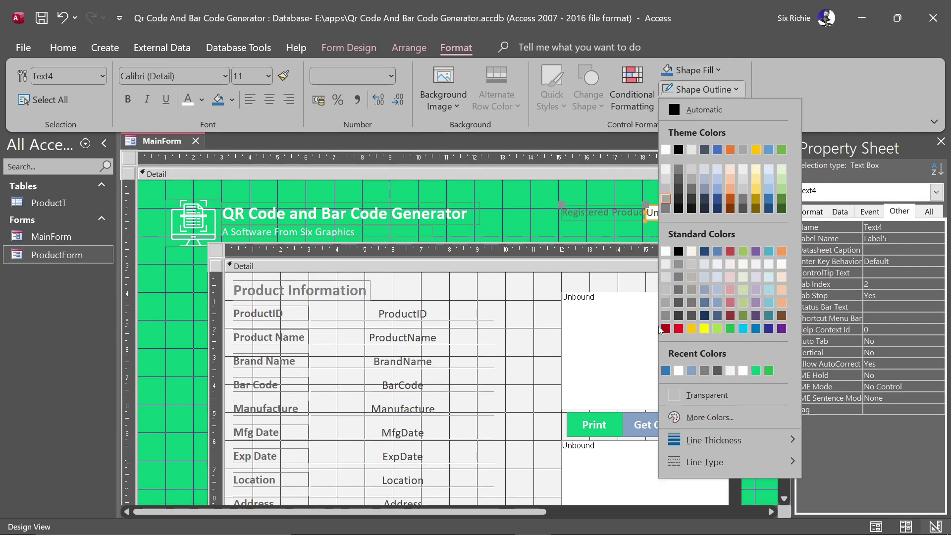
click(716, 93)
click(691, 69)
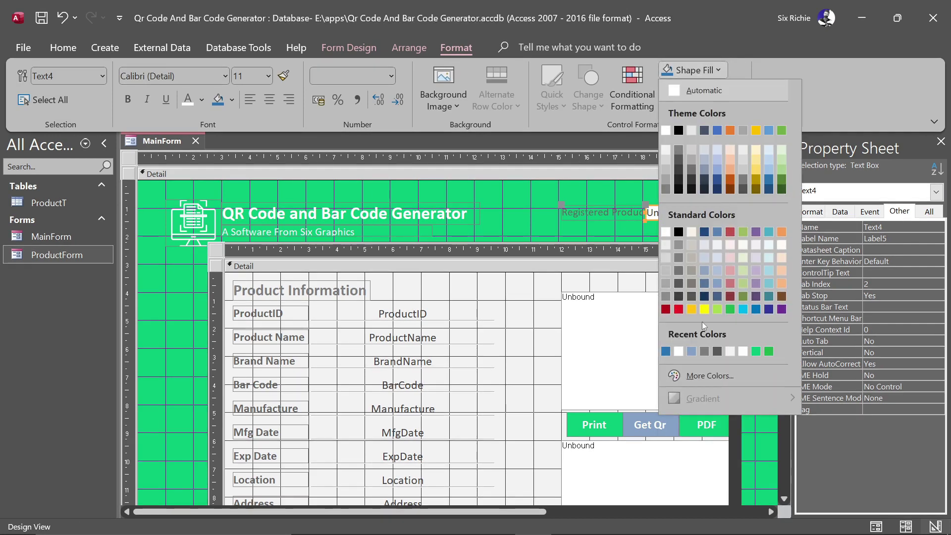
click(757, 353)
click(710, 218)
Step: Make the Registered Products label bold italic at font size 11
click(617, 211)
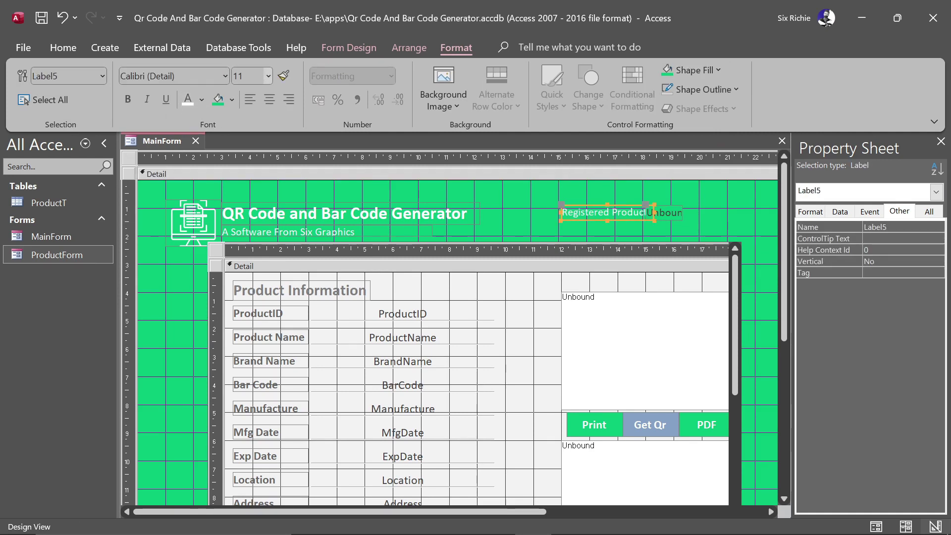
click(266, 78)
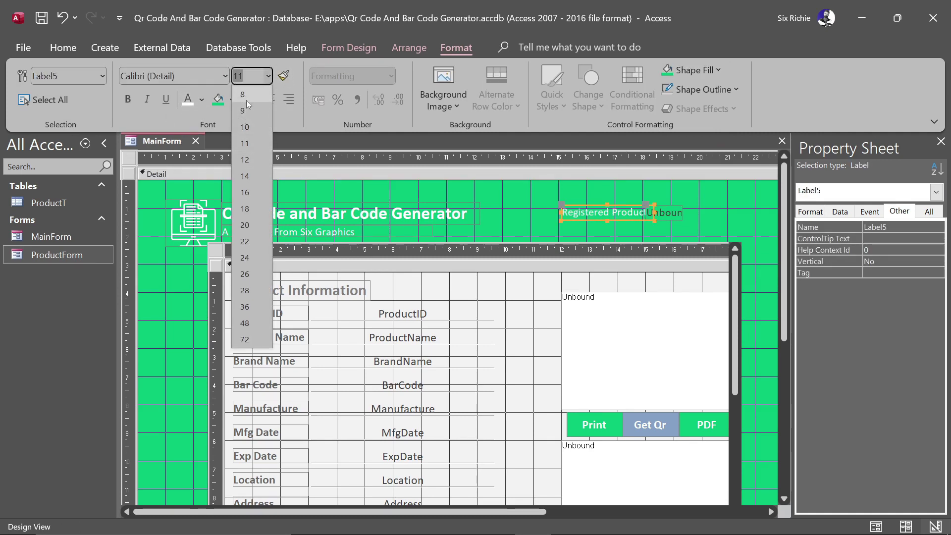
click(244, 95)
click(128, 100)
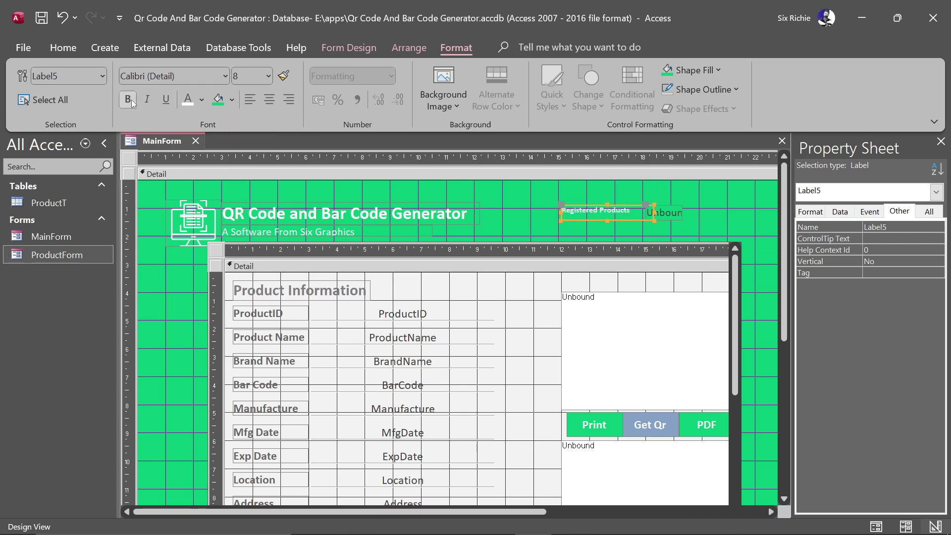
click(147, 100)
click(268, 75)
click(245, 112)
click(270, 75)
click(245, 143)
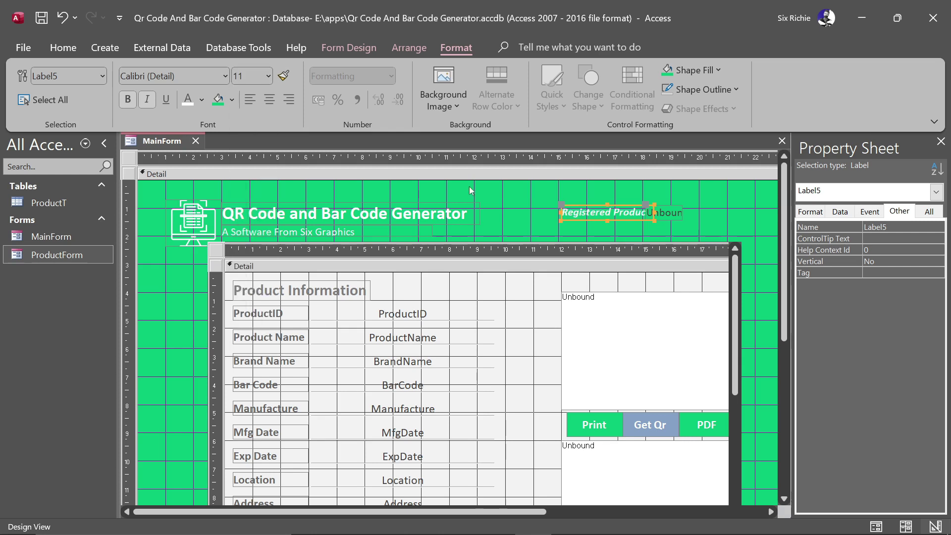
Step: Add a colon to 'Registered Products:' and shift the label and count box right
drag(561, 212, 552, 212)
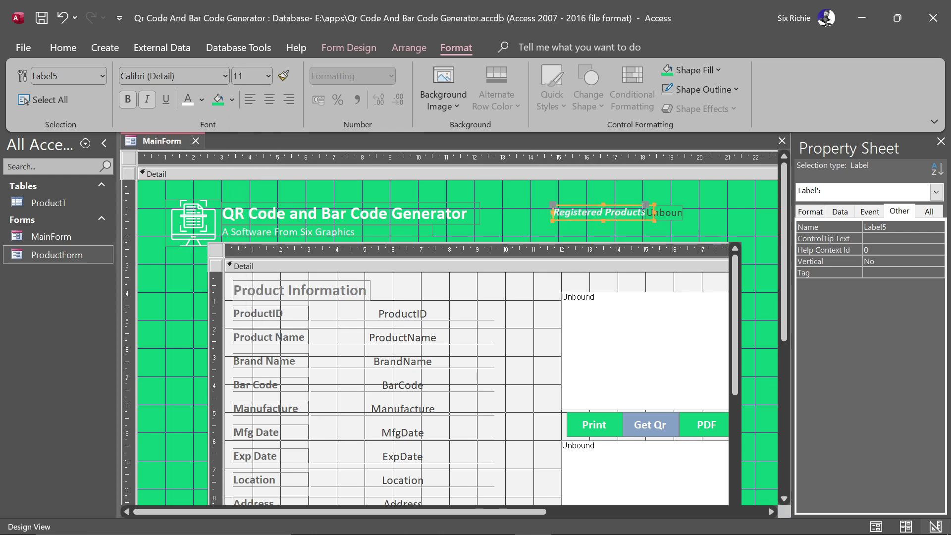
click(644, 212)
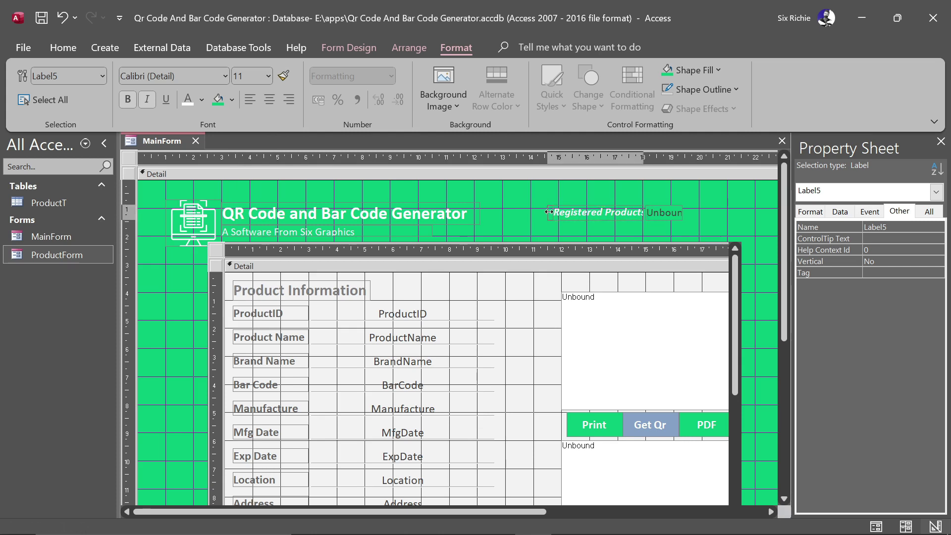
click(642, 240)
click(644, 221)
click(536, 193)
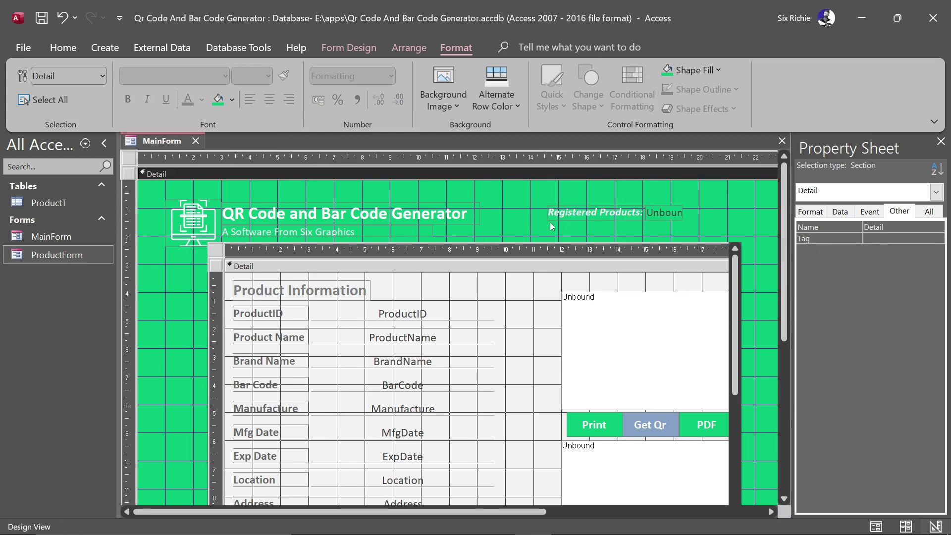
drag(536, 202, 708, 221)
click(710, 238)
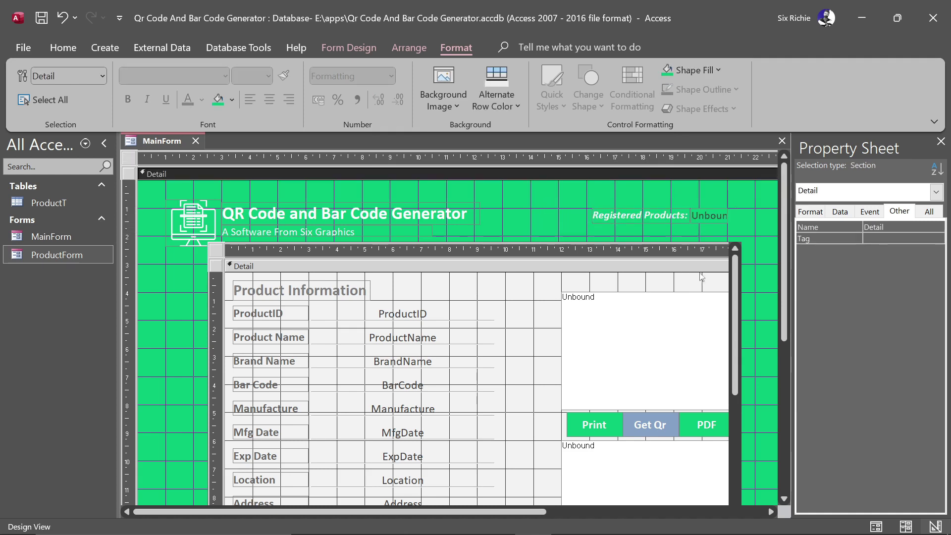
Step: Run MainForm with F5 to show the 'Registered Products:' heading beside the title
scroll(524, 402, down, 5)
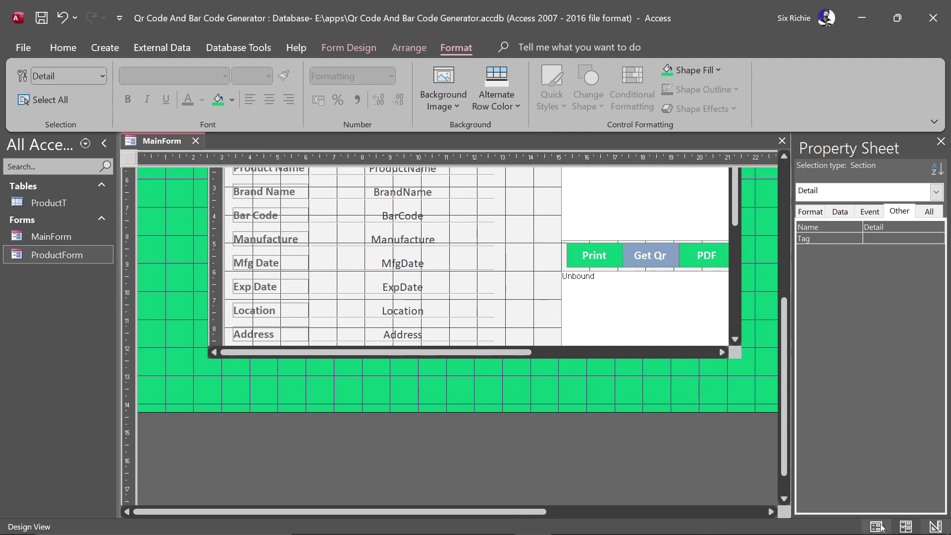
key(F5)
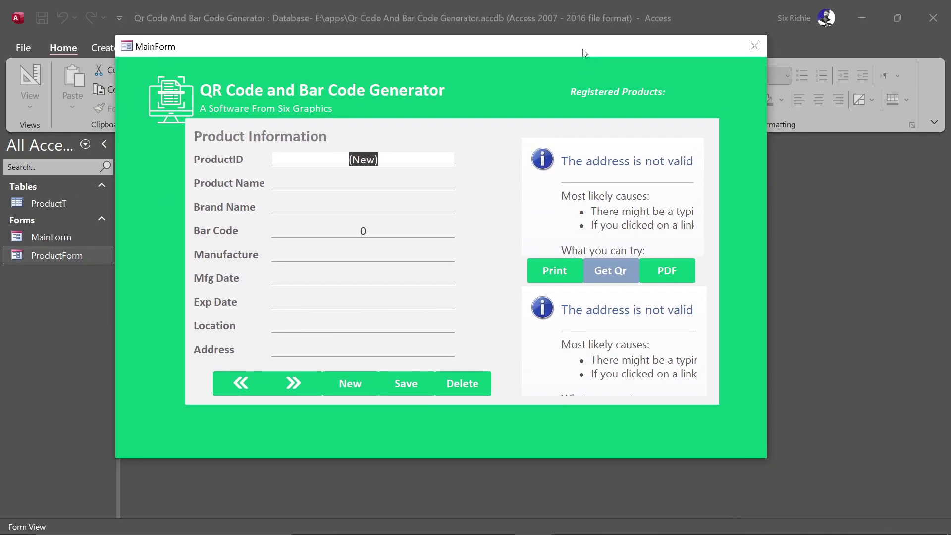